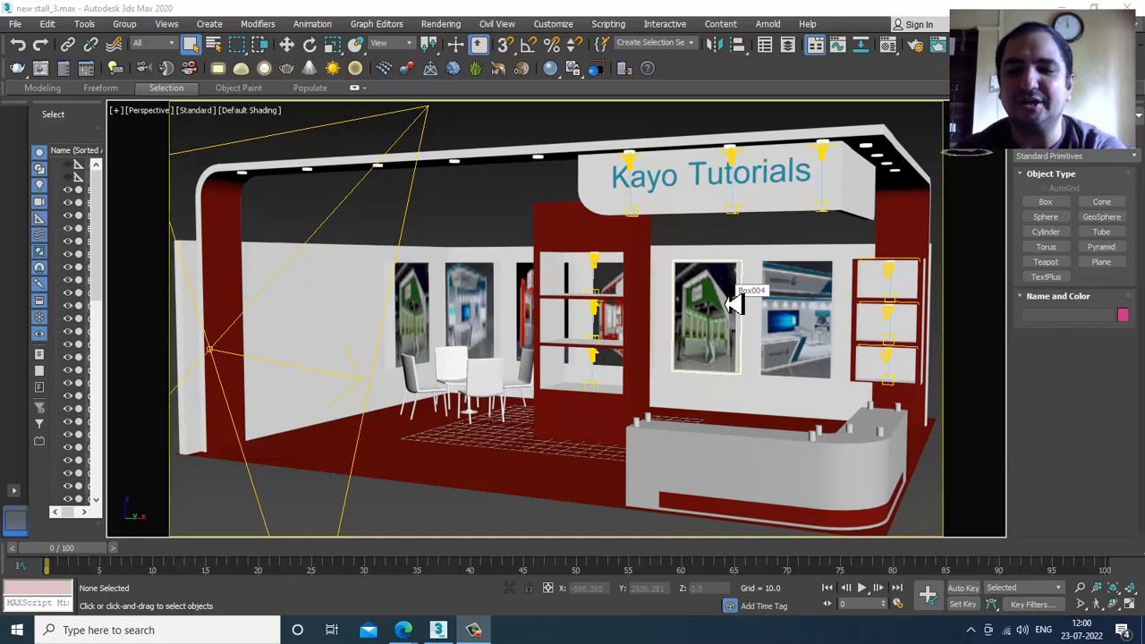
Examine the exhibition stall model from several angles, including the sign and its spotlights
{"action": "scroll", "coordinate": [726, 371], "scroll_direction": "down", "scroll_amount": 5}
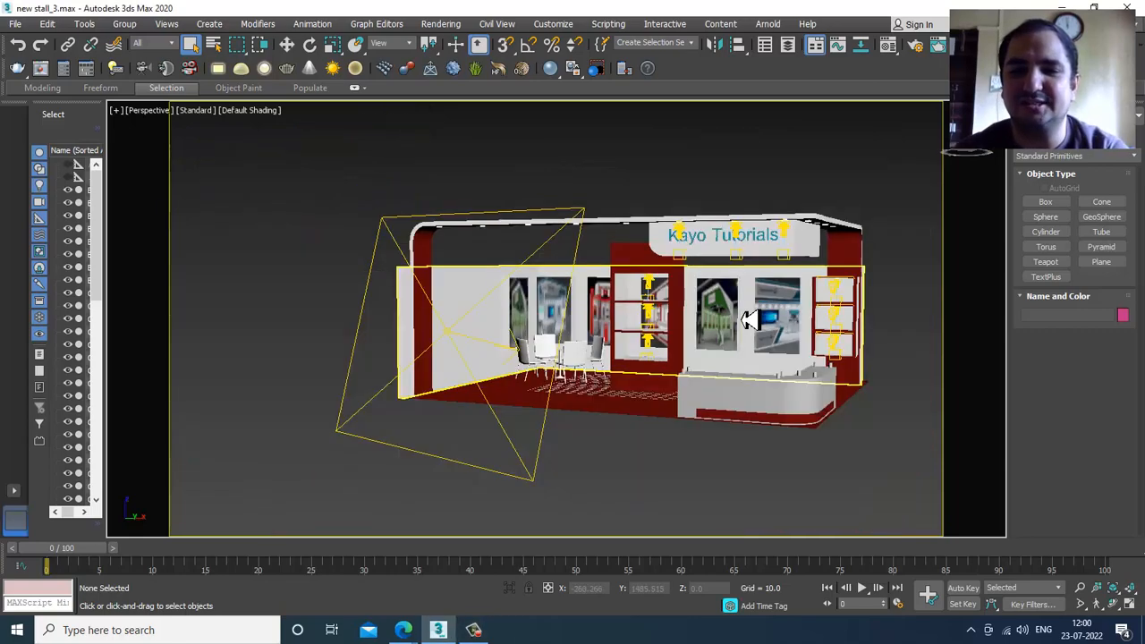
{"action": "scroll", "coordinate": [807, 335], "scroll_direction": "up", "scroll_amount": 7}
{"action": "middle_click_drag", "start_coordinate": [774, 347], "coordinate": [784, 337]}
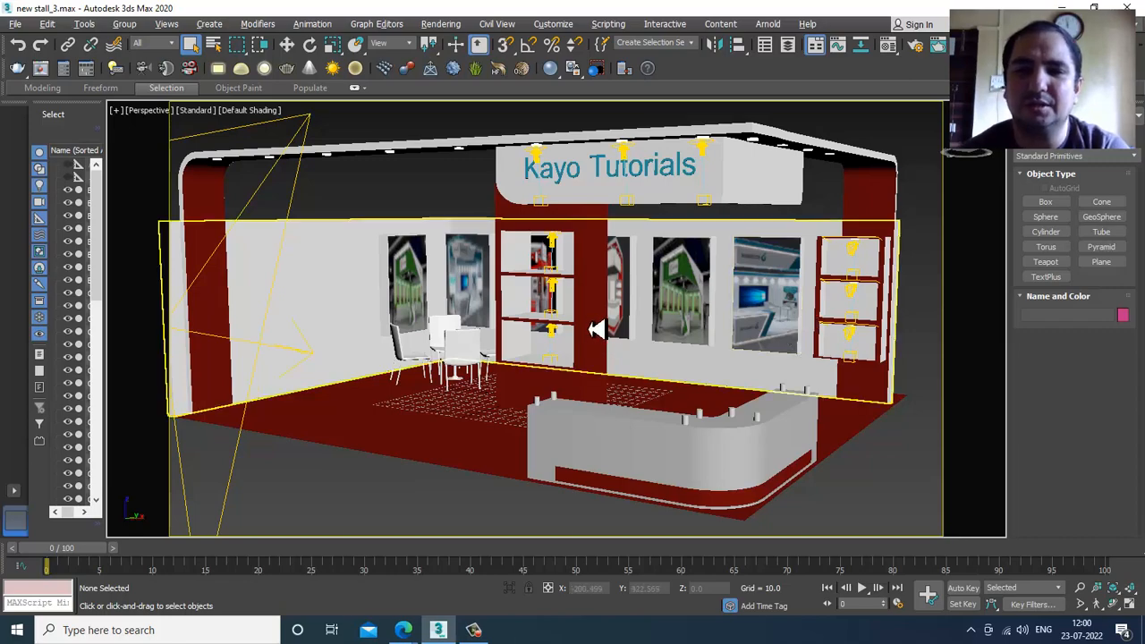
{"action": "middle_click_drag", "start_coordinate": [590, 330], "coordinate": [640, 359], "text": "alt"}
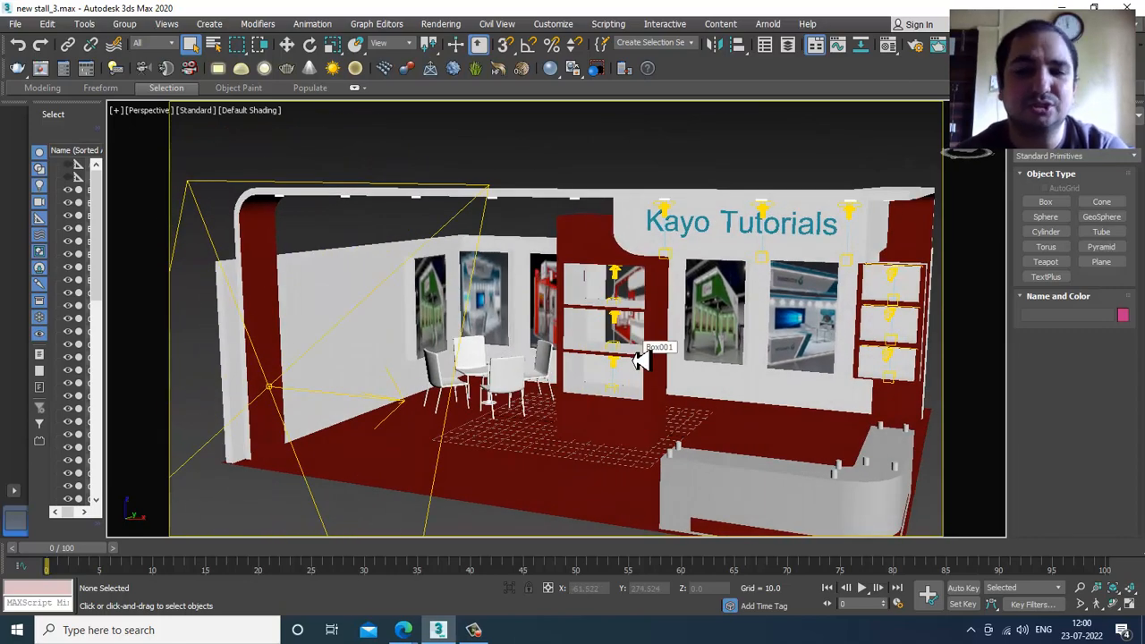
{"action": "middle_click_drag", "start_coordinate": [733, 386], "coordinate": [657, 411], "text": "alt"}
{"action": "middle_click_drag", "start_coordinate": [567, 457], "coordinate": [704, 338], "text": "alt"}
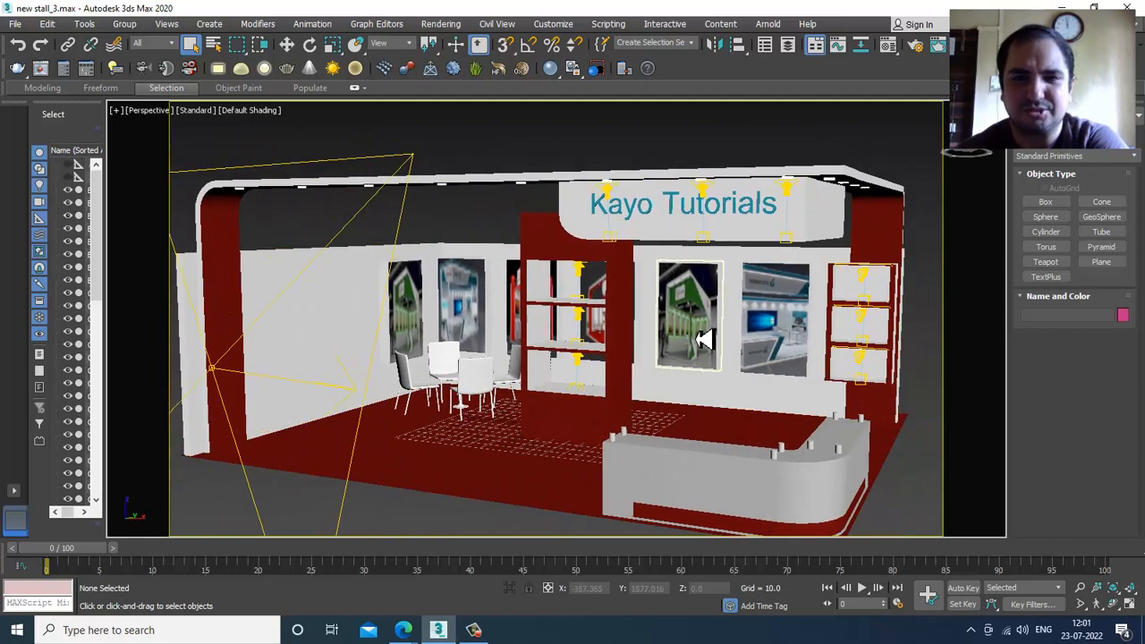
{"action": "scroll", "coordinate": [704, 338], "scroll_direction": "up", "scroll_amount": 3}
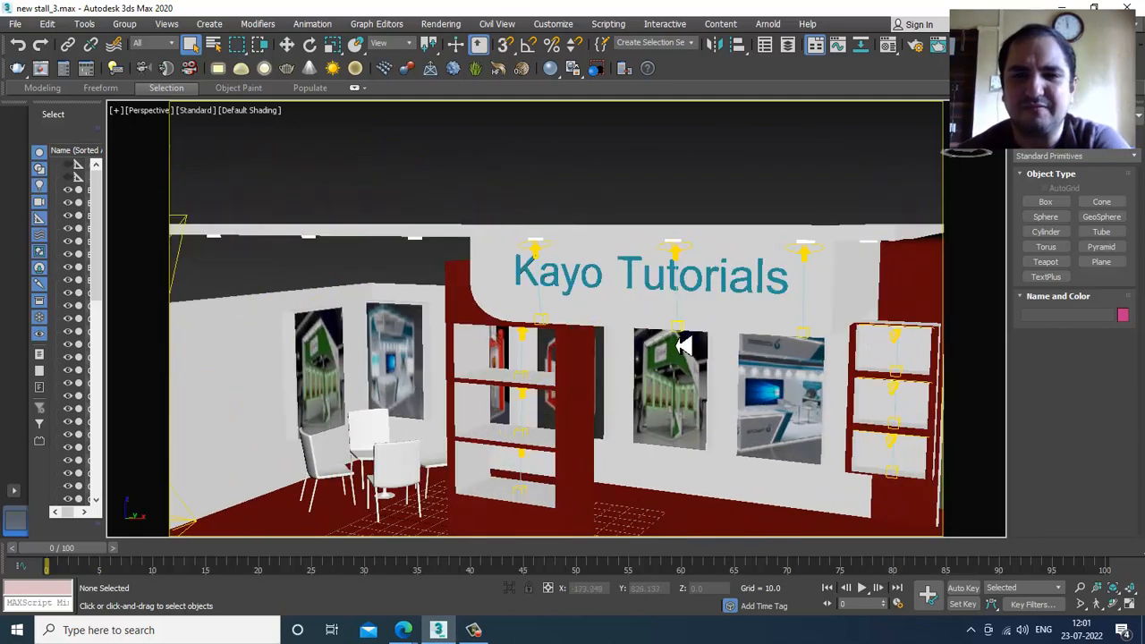
{"action": "left_click", "coordinate": [544, 259]}
{"action": "middle_click_drag", "start_coordinate": [635, 280], "coordinate": [639, 258], "text": "alt"}
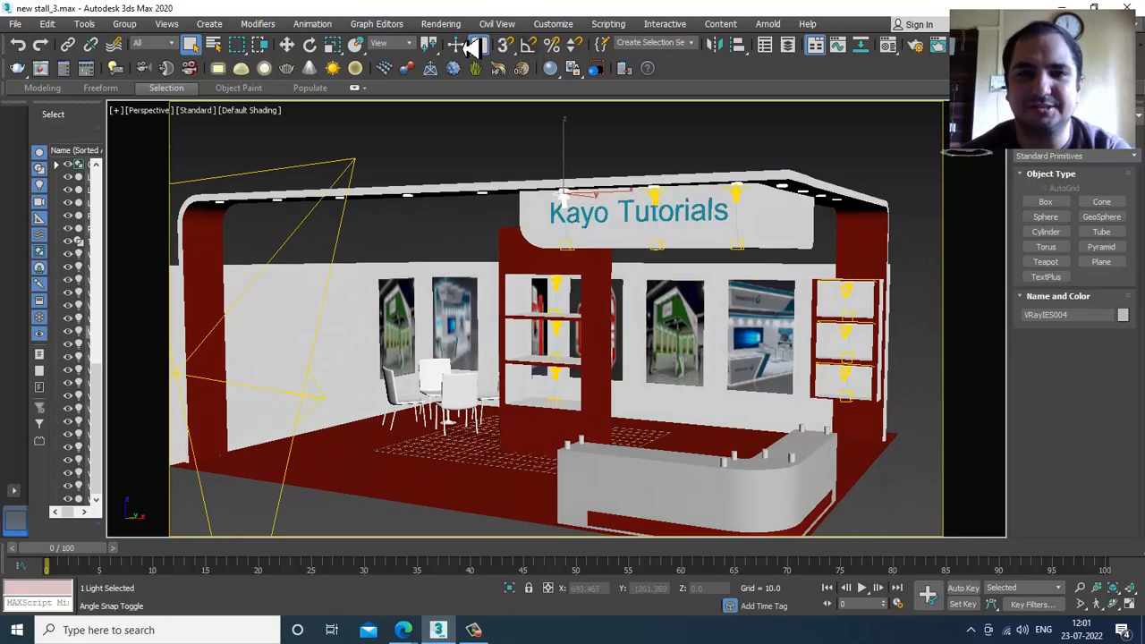
Run a test render of the stall in the perspective view and close the V-Ray frame buffer
{"action": "left_click", "coordinate": [441, 23]}
{"action": "left_click", "coordinate": [430, 47]}
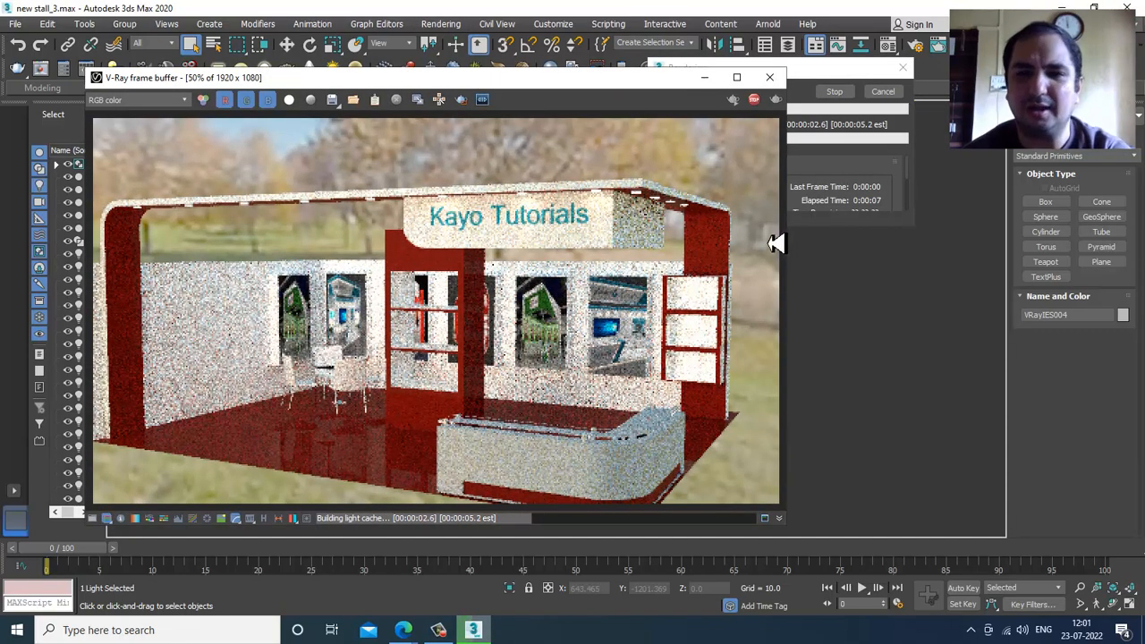
{"action": "left_click", "coordinate": [769, 77]}
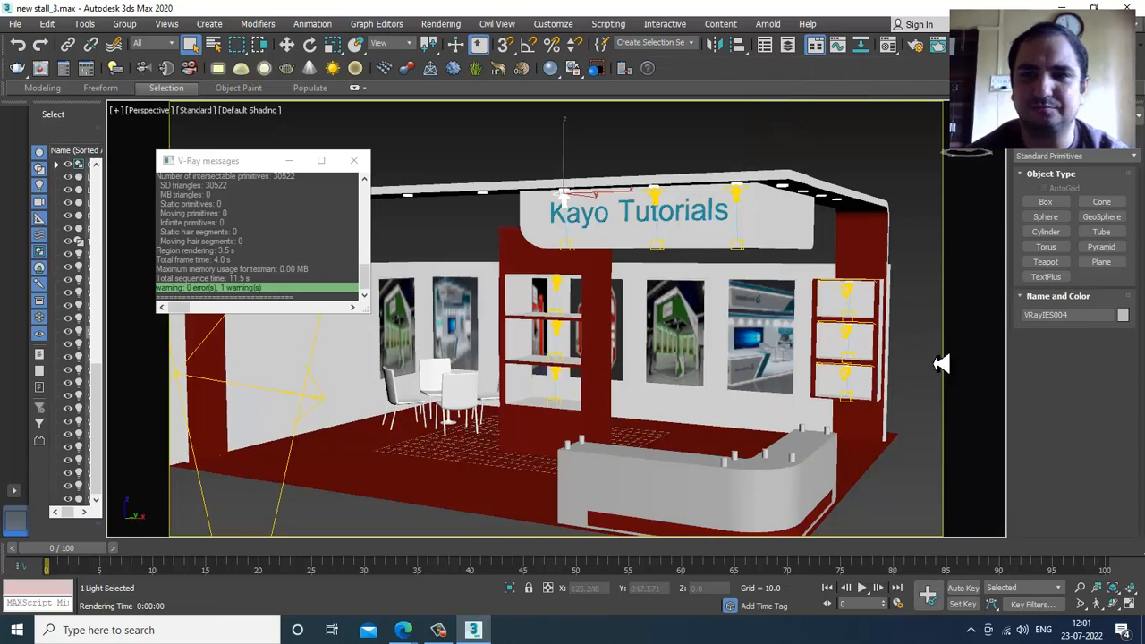
Try to draw a ground plane about 207 by 324 in the perspective view, and save a recovery copy of the crashed scene
{"action": "left_click", "coordinate": [1101, 262]}
{"action": "scroll", "coordinate": [617, 449], "scroll_direction": "down", "scroll_amount": 5}
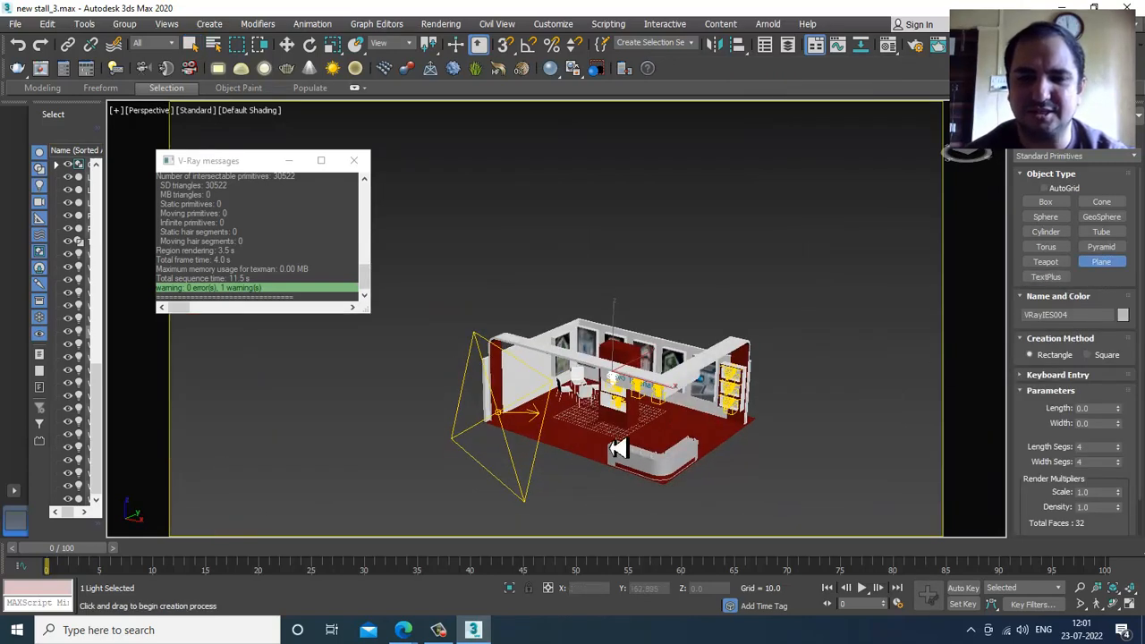
{"action": "left_click_drag", "start_coordinate": [607, 434], "coordinate": [706, 542]}
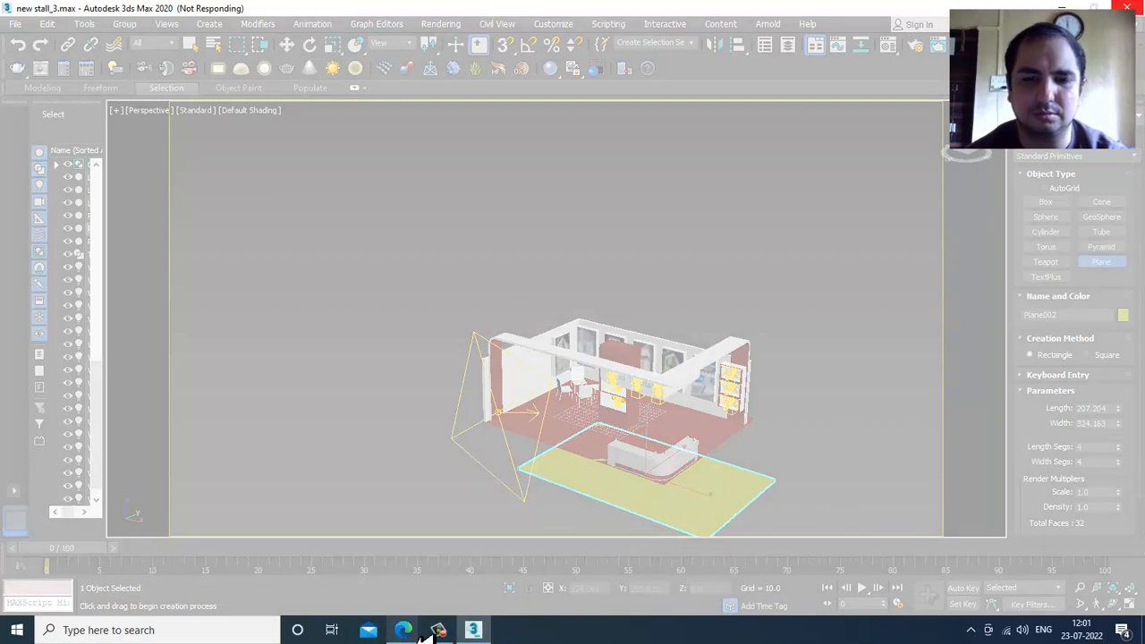
{"action": "mouse_move", "coordinate": [445, 630]}
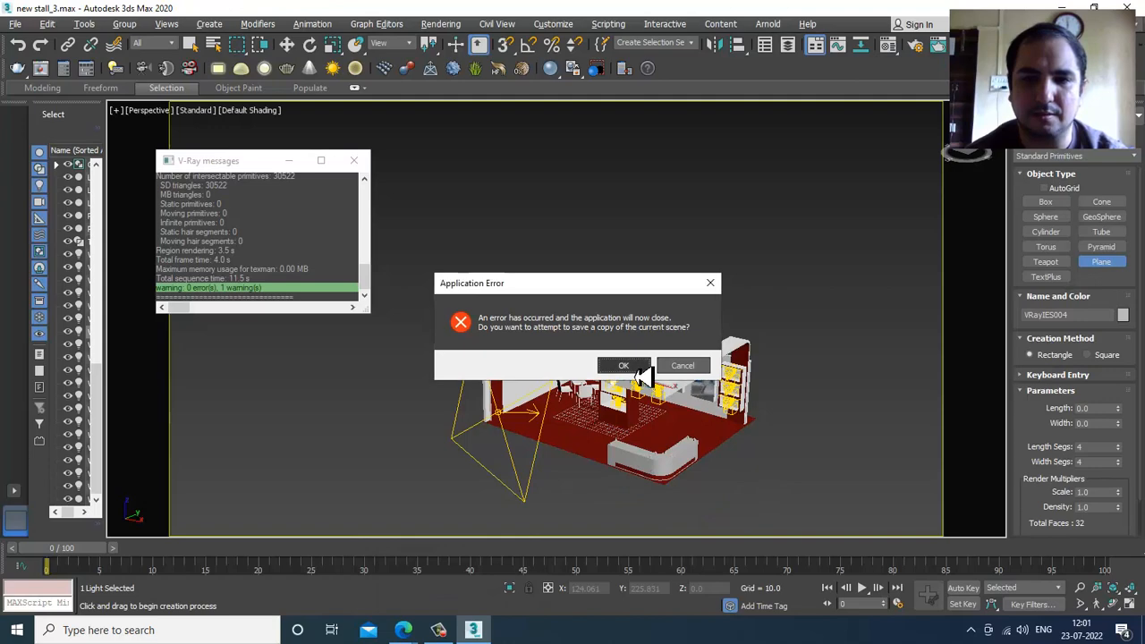
{"action": "left_click", "coordinate": [633, 368]}
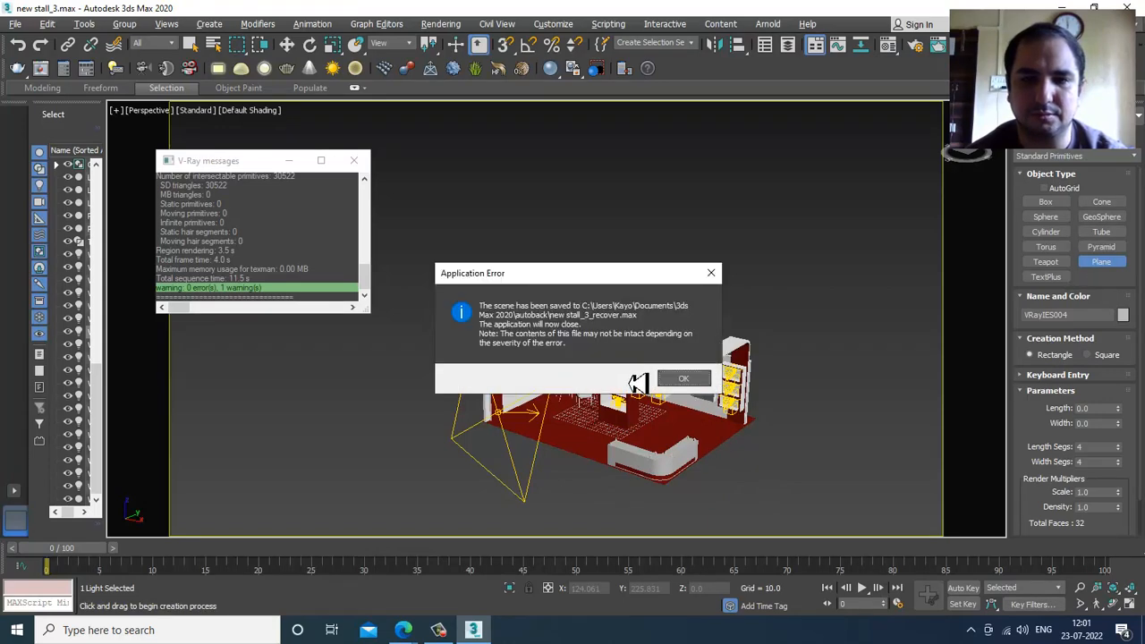
{"action": "left_click", "coordinate": [685, 382]}
Relaunch 3ds Max and dismiss the error report without sending it
{"action": "left_click", "coordinate": [116, 629]}
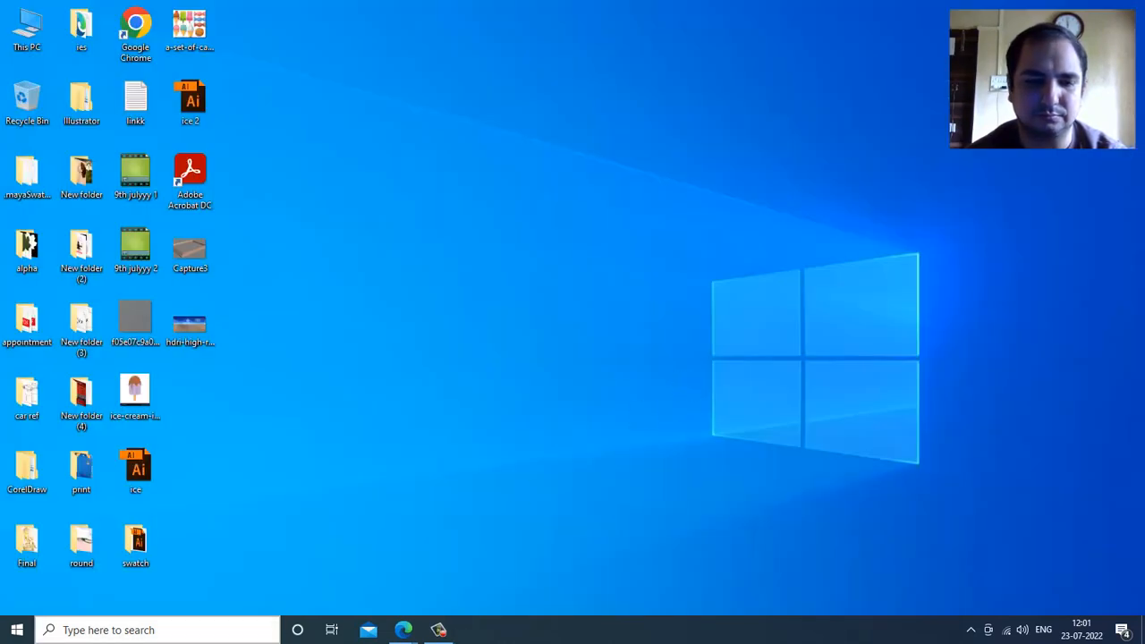
{"action": "type", "text": "3ds"}
{"action": "left_click", "coordinate": [882, 102]}
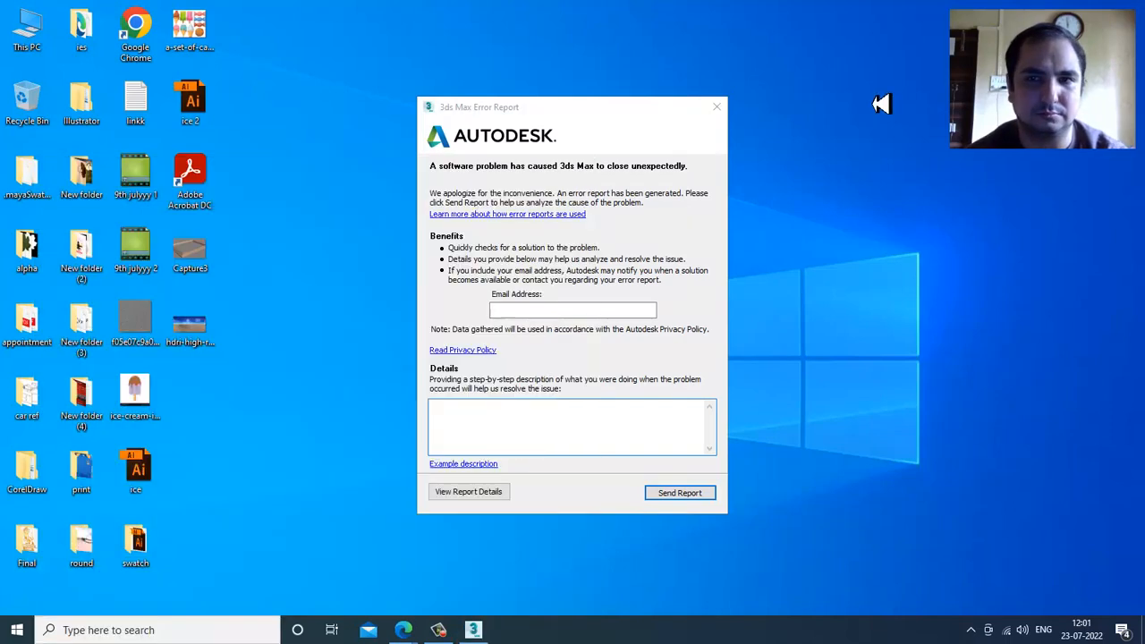
{"action": "left_click", "coordinate": [716, 107]}
{"action": "left_click", "coordinate": [673, 346]}
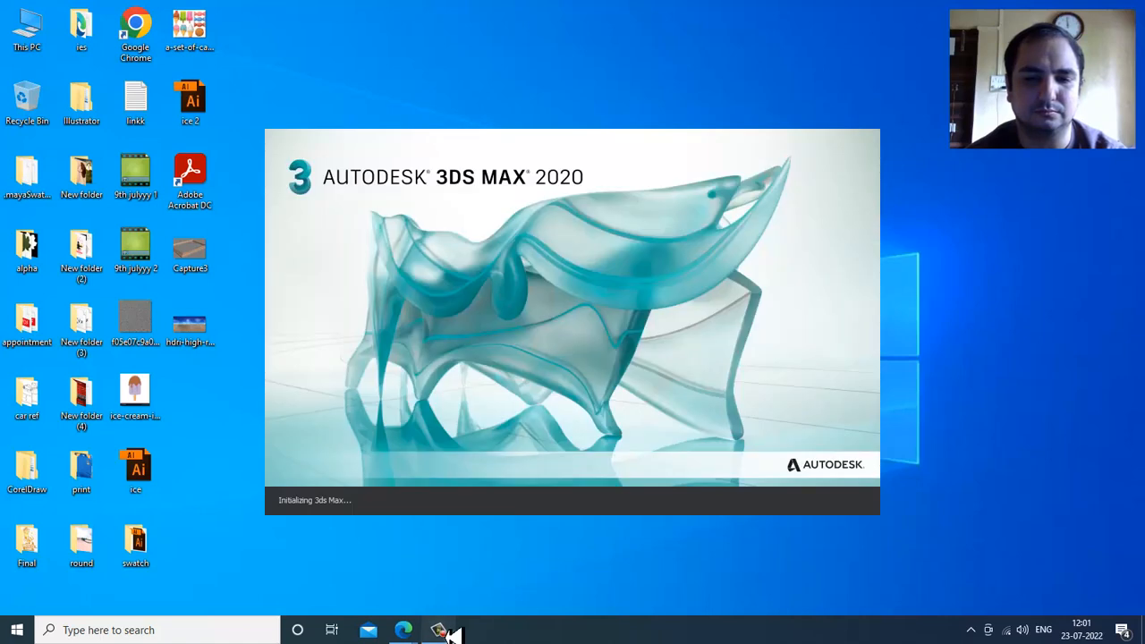
{"action": "left_click", "coordinate": [446, 635]}
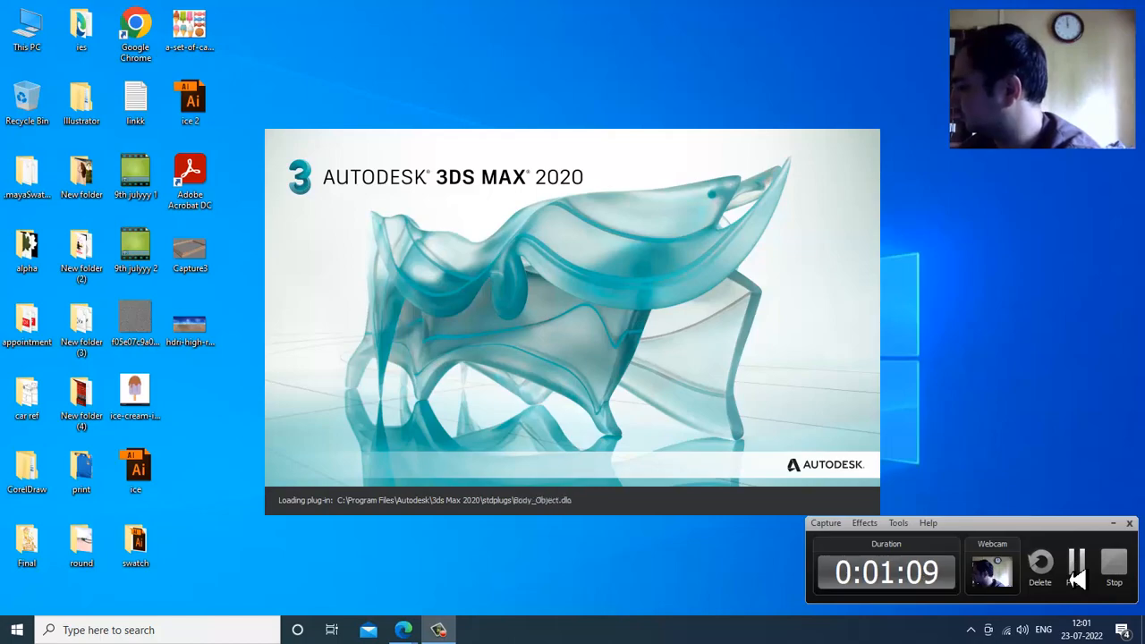
{"action": "left_click", "coordinate": [1076, 572]}
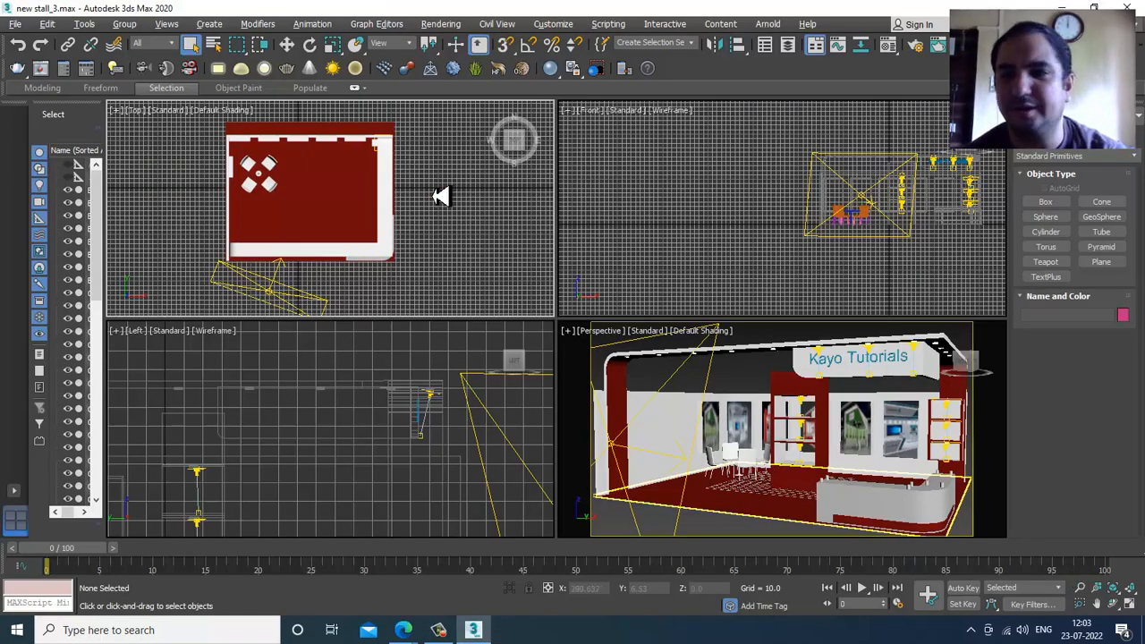
Draw a ground plane around the whole stall in the top view, about 723 long and 762 wide
{"action": "scroll", "coordinate": [440, 197], "scroll_direction": "down", "scroll_amount": 2}
{"action": "left_click", "coordinate": [1101, 261]}
{"action": "scroll", "coordinate": [322, 255], "scroll_direction": "down", "scroll_amount": 3}
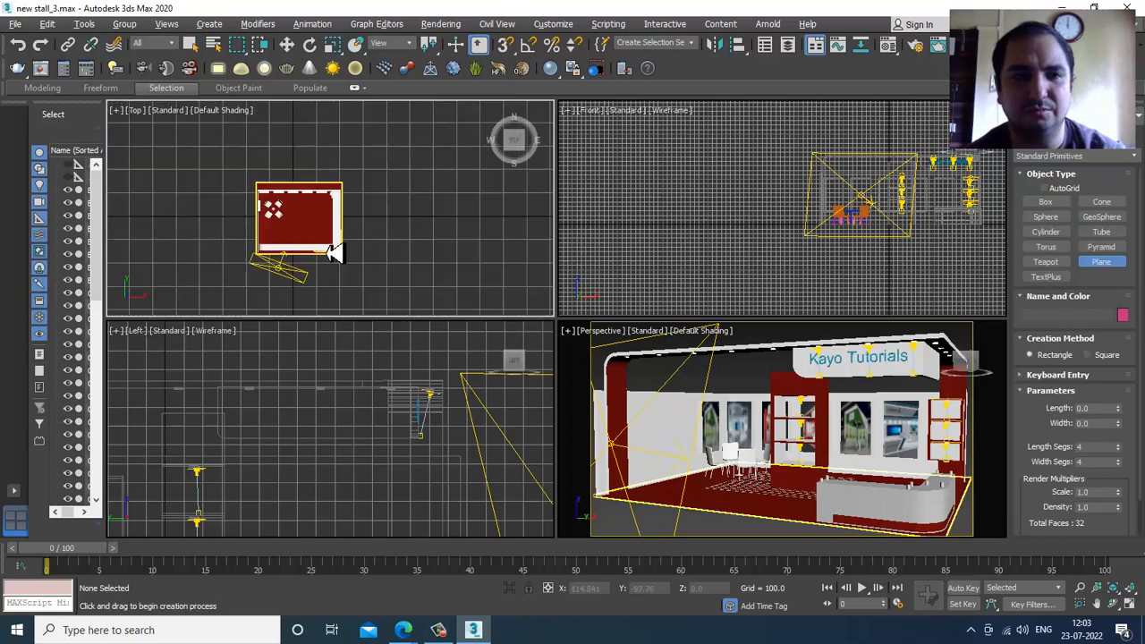
{"action": "left_click_drag", "start_coordinate": [220, 144], "coordinate": [400, 314]}
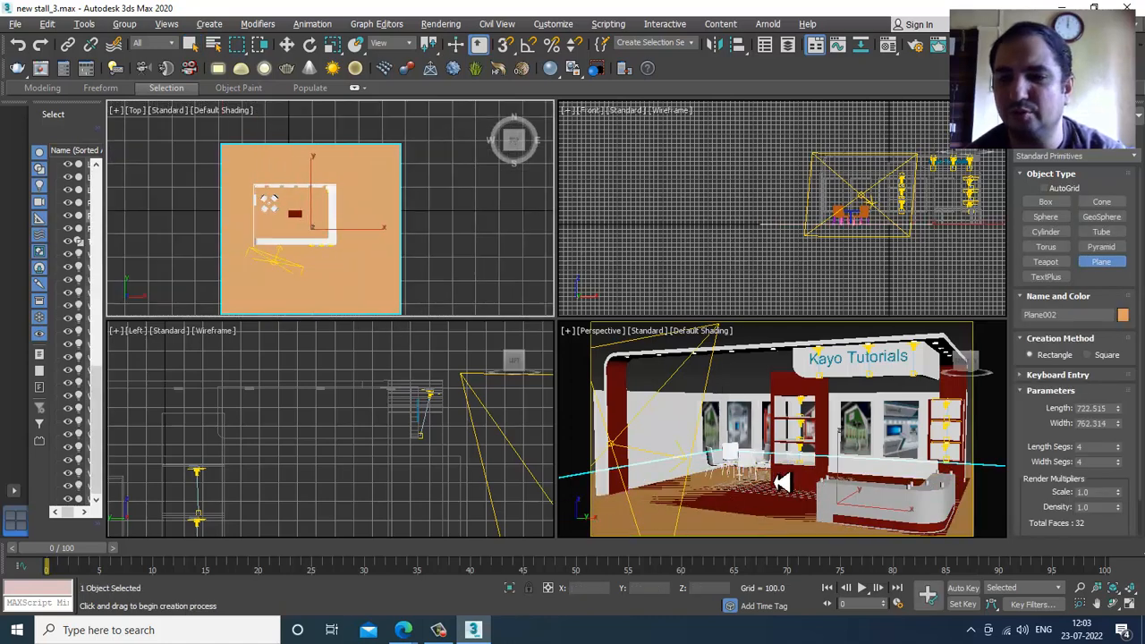
Maximize the perspective view and lower the ground plane just below the stall floor, to about Z -1.8
{"action": "right_click", "coordinate": [783, 482]}
{"action": "left_click", "coordinate": [744, 388]}
{"action": "key", "text": "alt+w"}
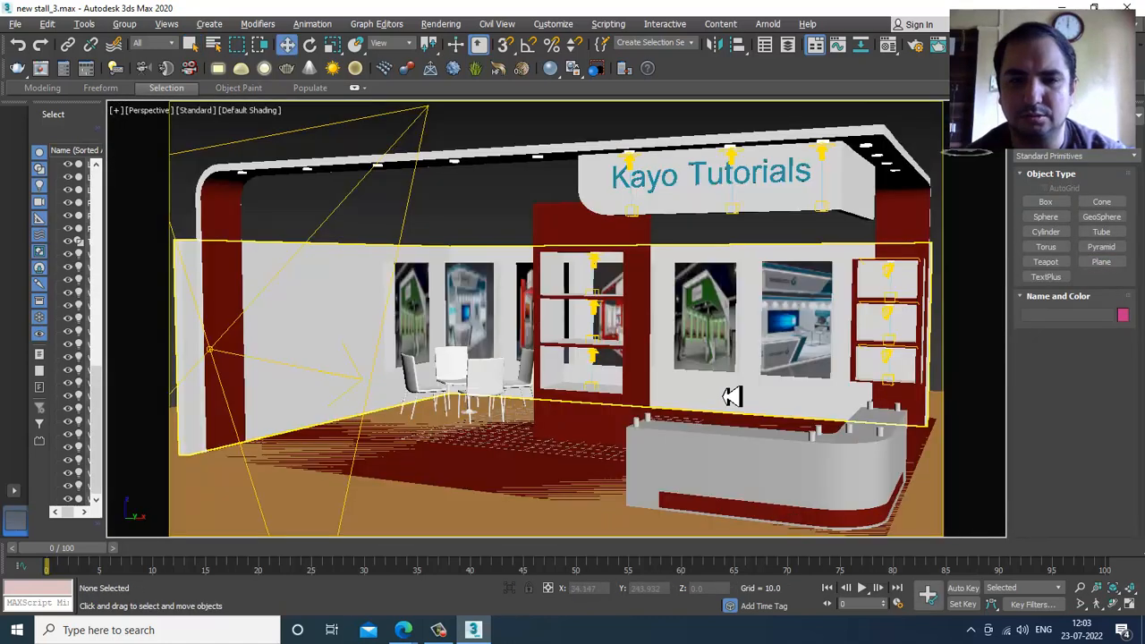
{"action": "scroll", "coordinate": [733, 396], "scroll_direction": "down", "scroll_amount": 1}
{"action": "middle_click_drag", "start_coordinate": [734, 397], "coordinate": [728, 363]}
{"action": "left_click", "coordinate": [455, 475]}
{"action": "scroll", "coordinate": [455, 475], "scroll_direction": "up", "scroll_amount": 1}
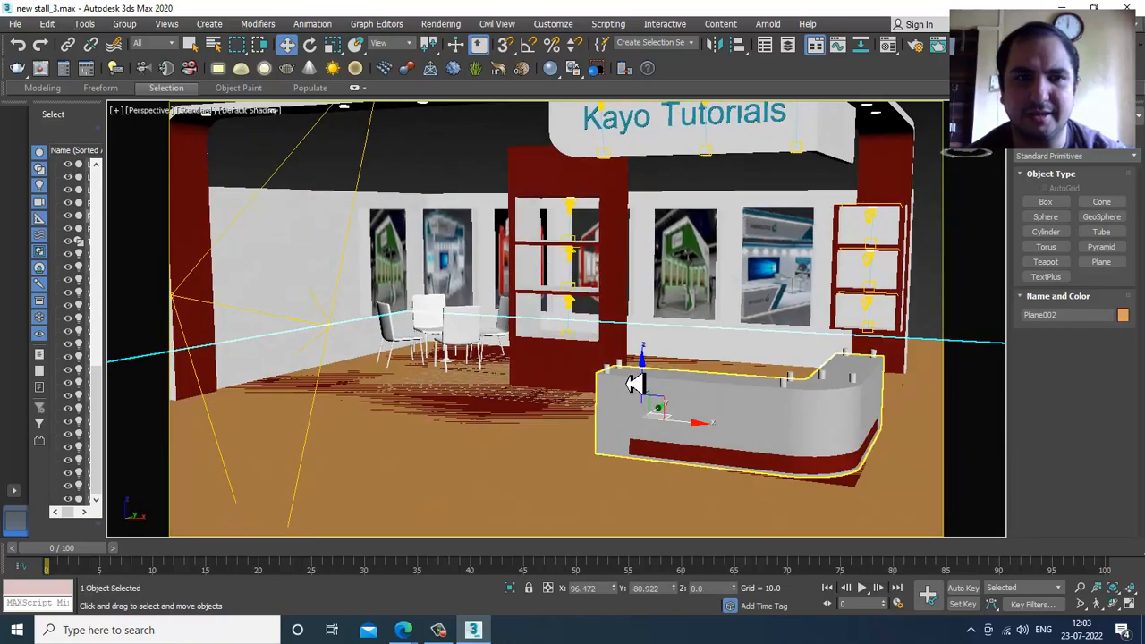
{"action": "left_click_drag", "start_coordinate": [644, 382], "coordinate": [656, 385]}
{"action": "middle_click_drag", "start_coordinate": [608, 411], "coordinate": [602, 425], "text": "alt"}
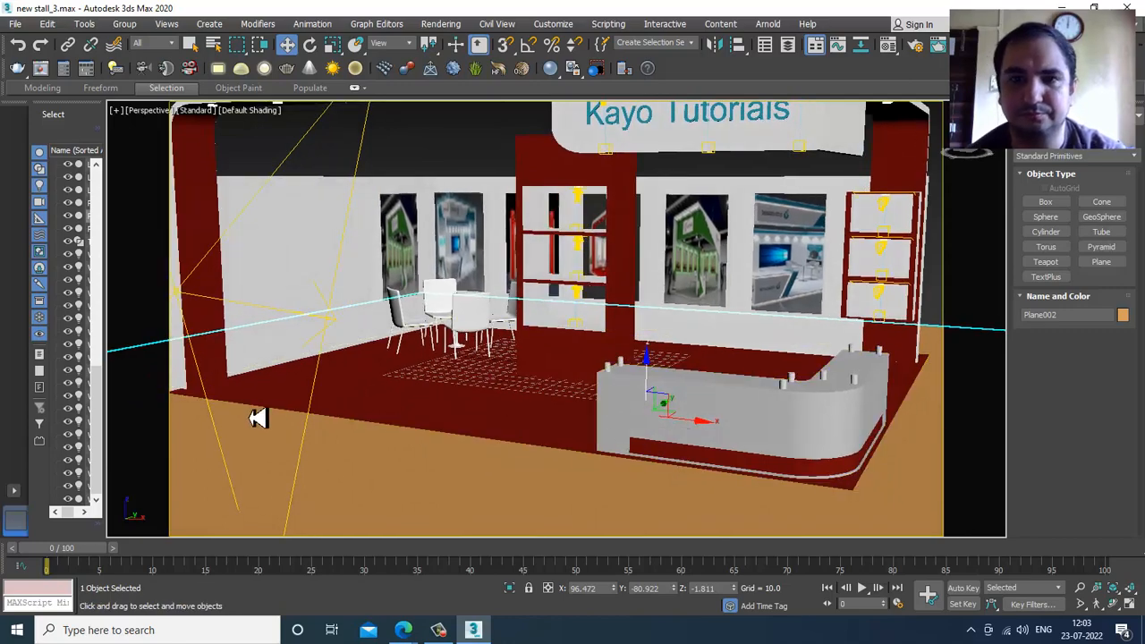
{"action": "middle_click_drag", "start_coordinate": [488, 327], "coordinate": [470, 374]}
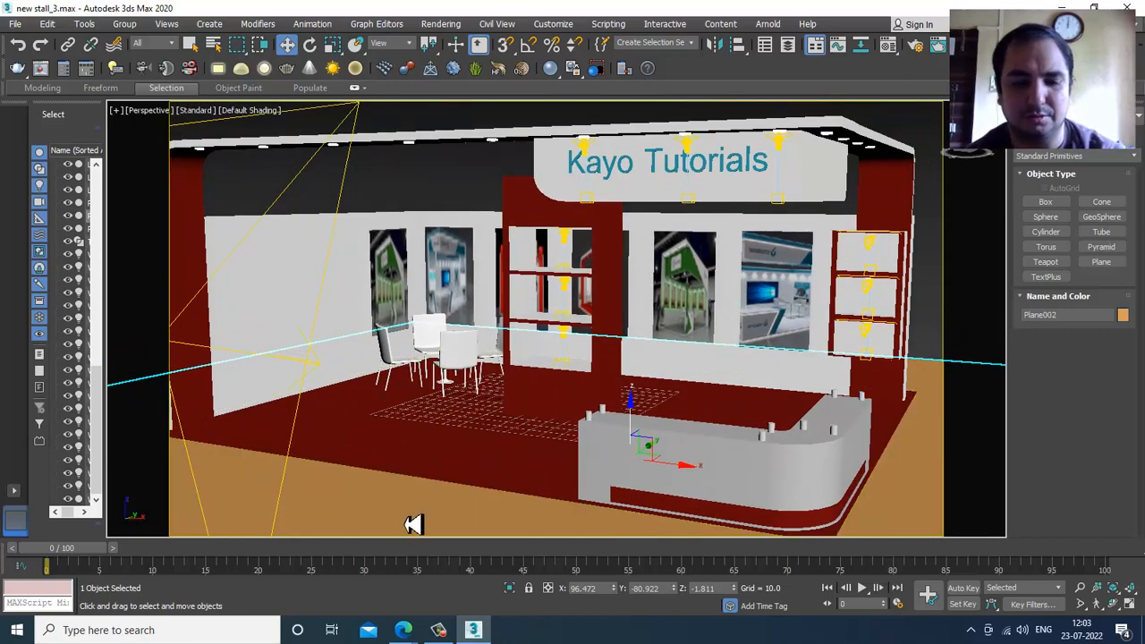
Switch the Material Editor to Slate mode, enlarge it and add a new VRayMtl beside the existing materials
{"action": "key", "text": "m"}
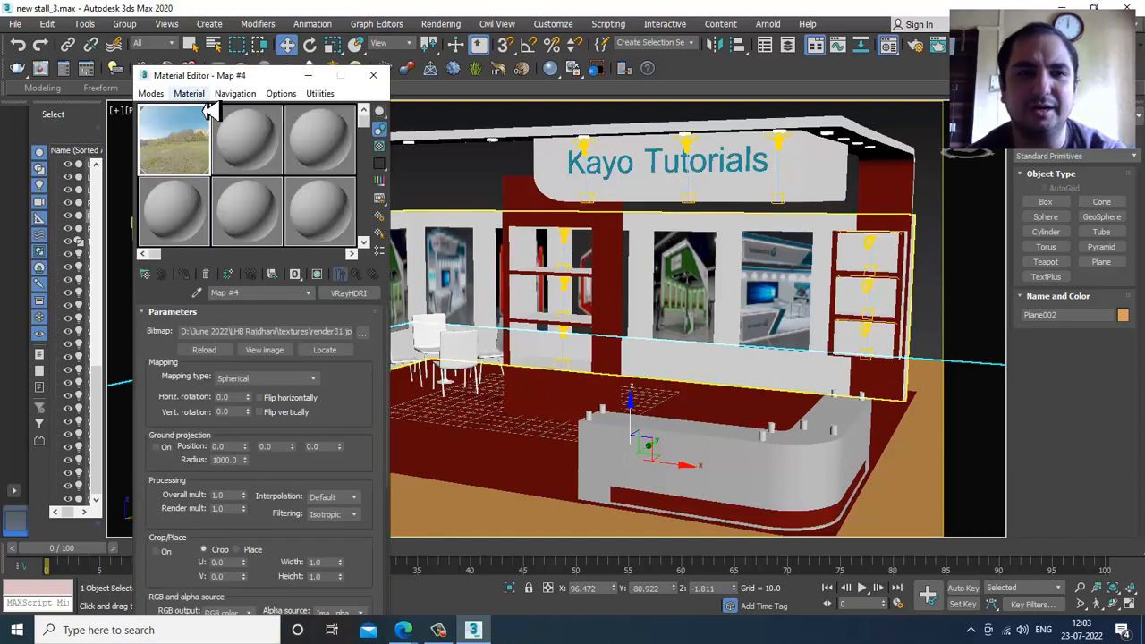
{"action": "left_click", "coordinate": [158, 94]}
{"action": "left_click", "coordinate": [195, 132]}
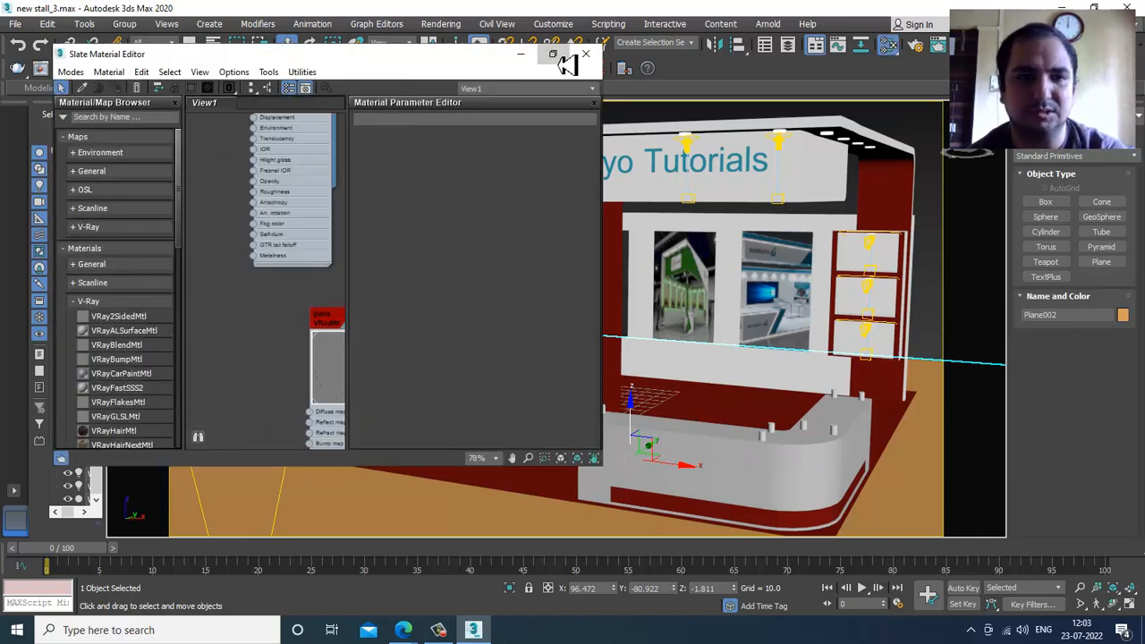
{"action": "left_click", "coordinate": [553, 53]}
{"action": "left_click_drag", "start_coordinate": [141, 439], "coordinate": [640, 259]}
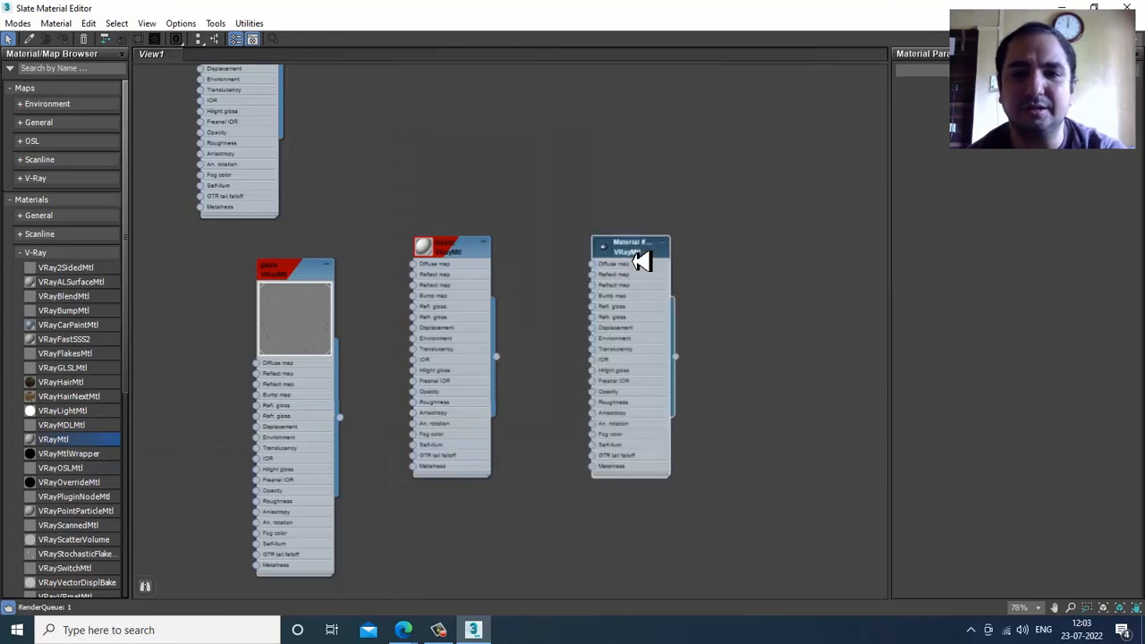
Give the new VRayMtl a pale beige diffuse colour, assign it to the ground plane and minimize the material editor
{"action": "left_click", "coordinate": [982, 103]}
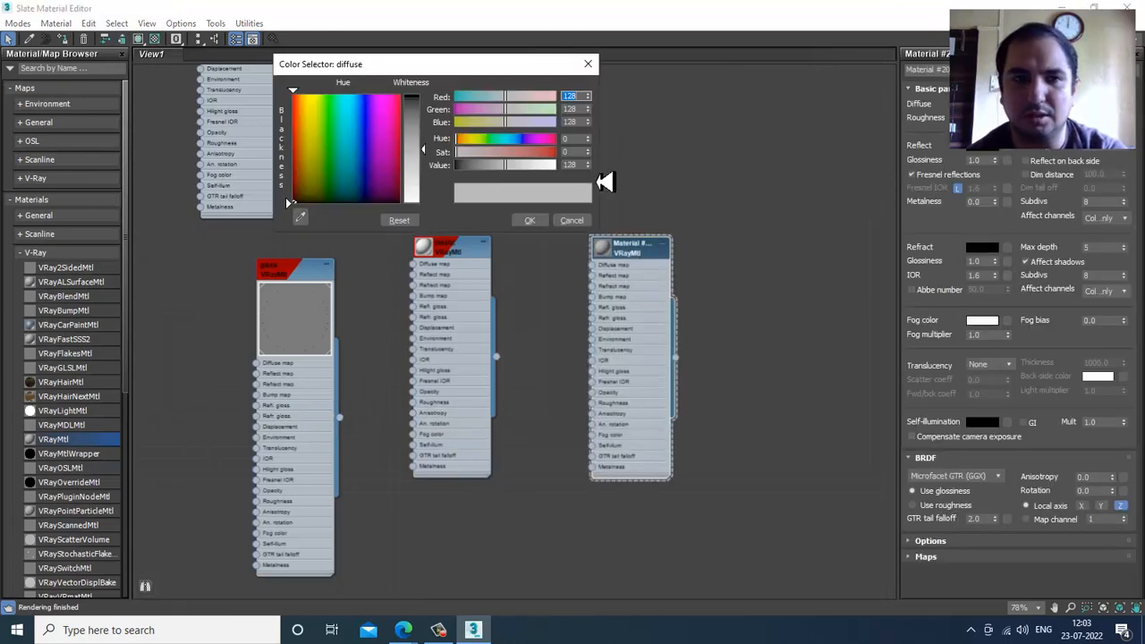
{"action": "left_click", "coordinate": [302, 136]}
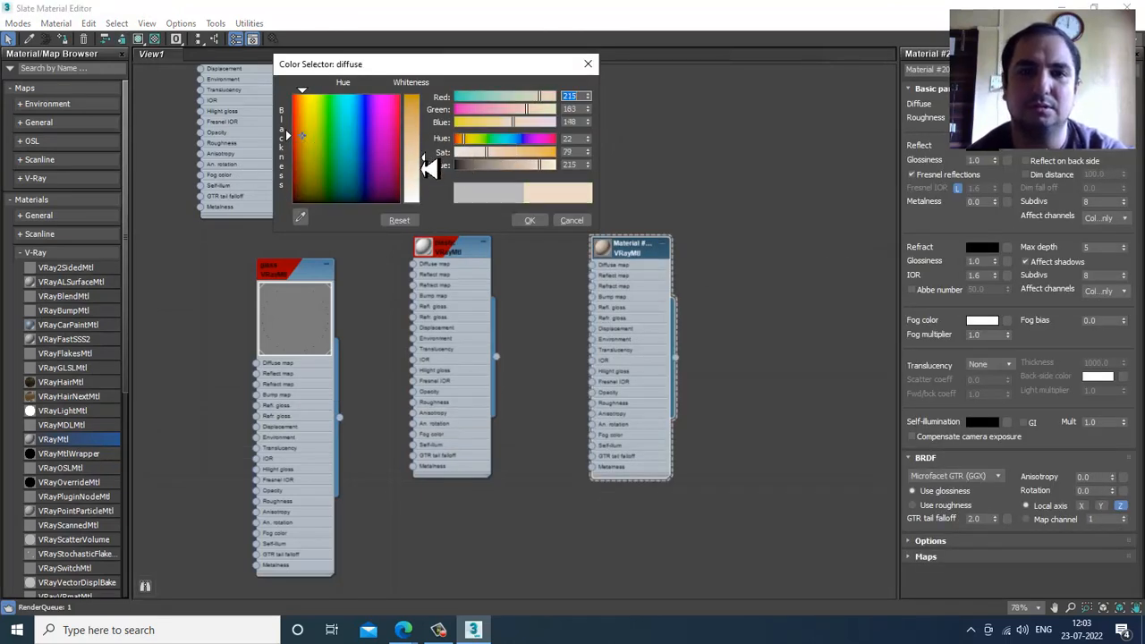
{"action": "left_click_drag", "start_coordinate": [430, 168], "coordinate": [434, 189]}
{"action": "left_click", "coordinate": [530, 220]}
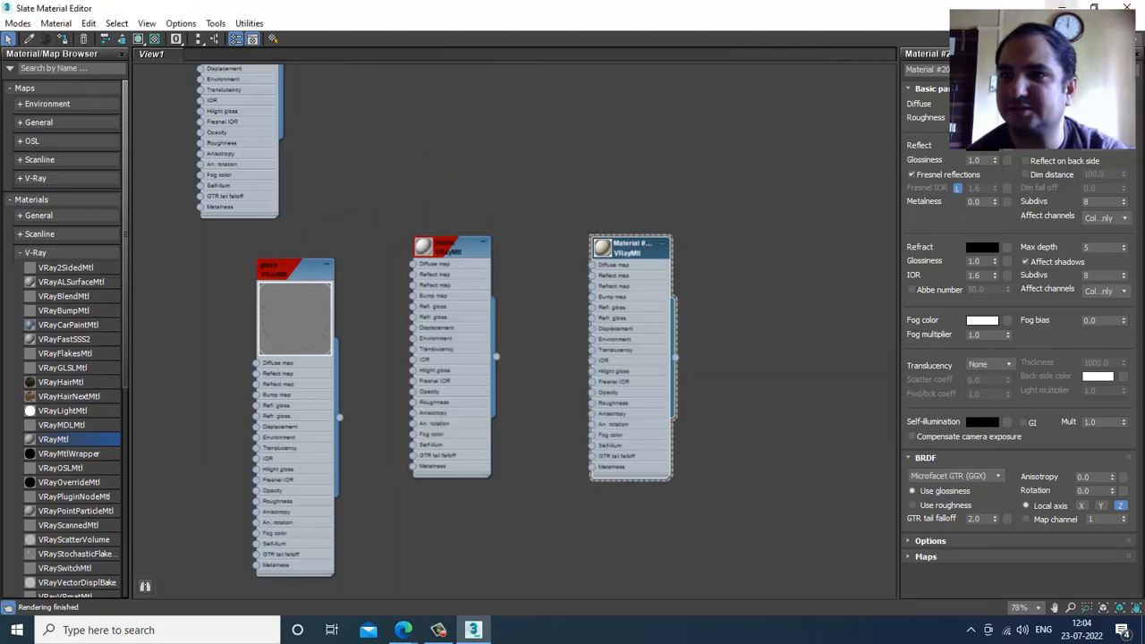
{"action": "left_click", "coordinate": [1061, 7]}
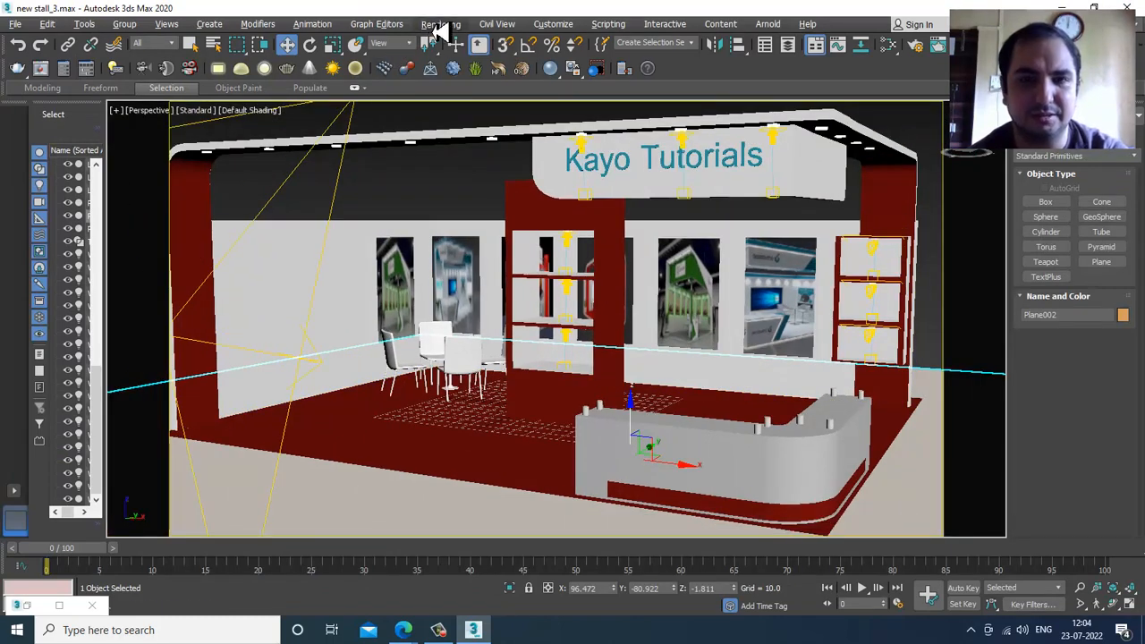
Test-render the stall with its new ground plane, stop the render and close the frame buffer
{"action": "left_click", "coordinate": [439, 25]}
{"action": "left_click", "coordinate": [473, 46]}
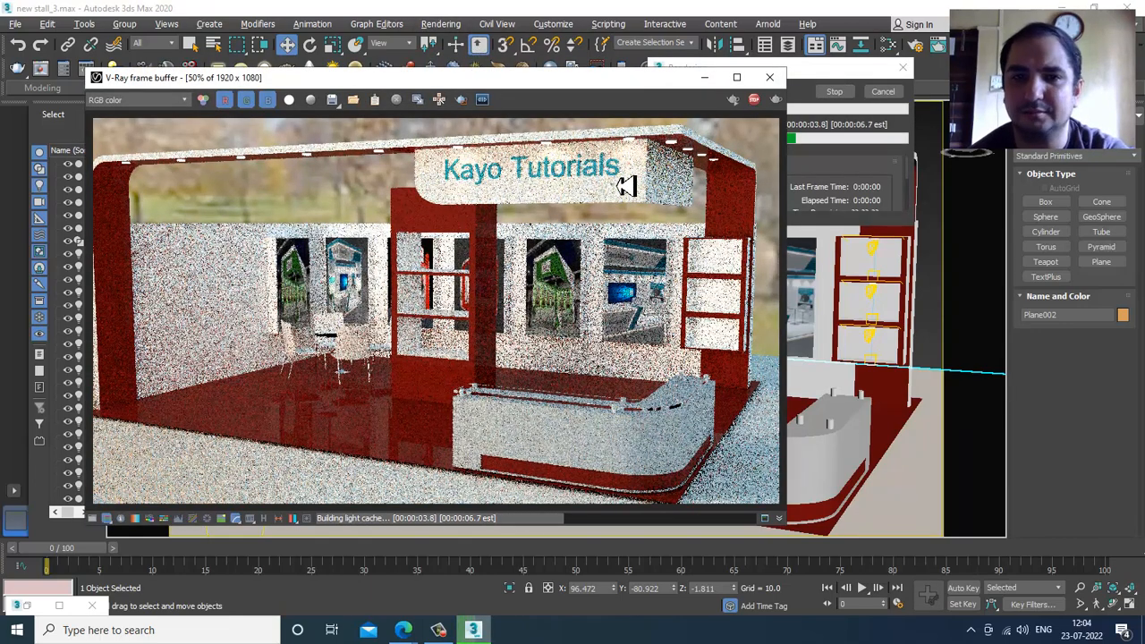
{"action": "left_click", "coordinate": [833, 91]}
{"action": "left_click", "coordinate": [769, 77]}
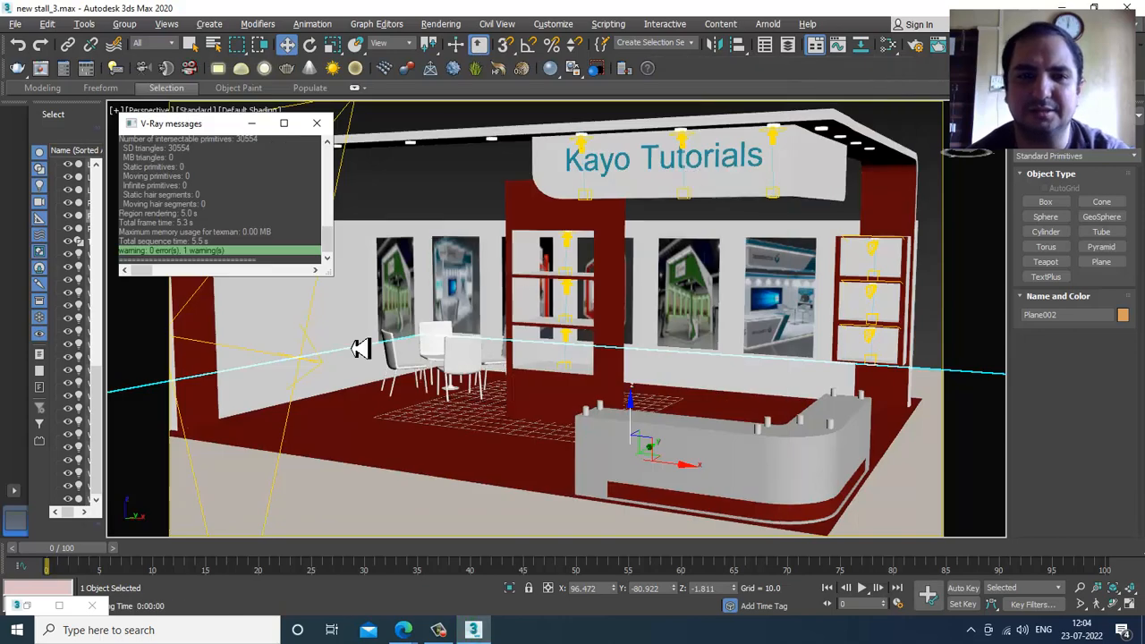
Select the large plane VRayLight in front of the stall and set its texture resolution to 1024
{"action": "middle_click_drag", "start_coordinate": [335, 197], "coordinate": [680, 222], "text": "alt"}
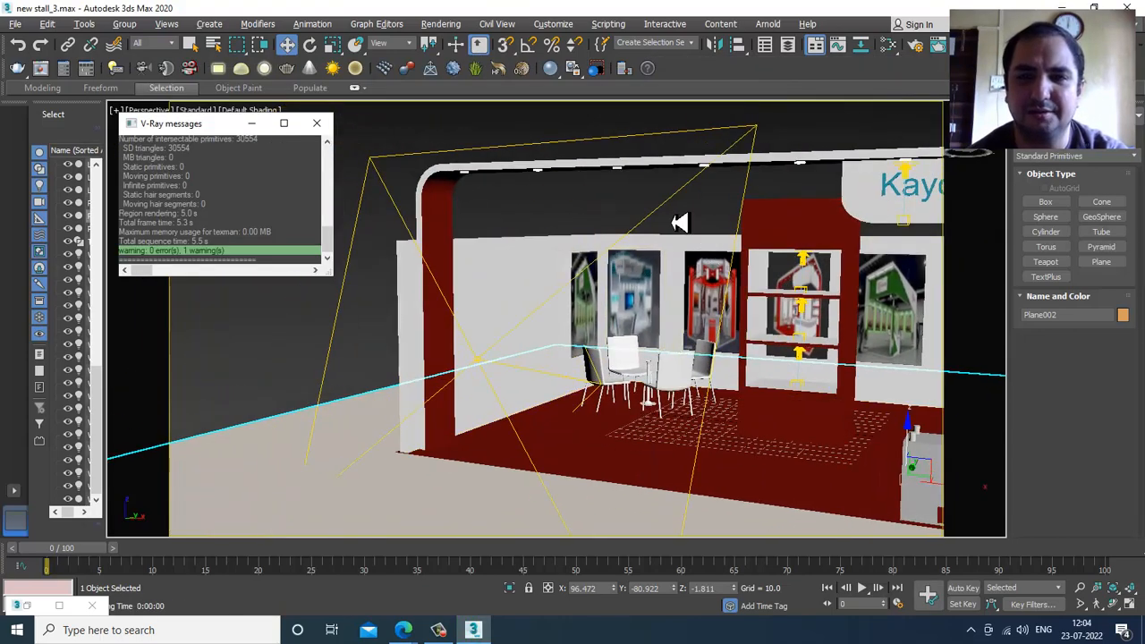
{"action": "left_click", "coordinate": [670, 216]}
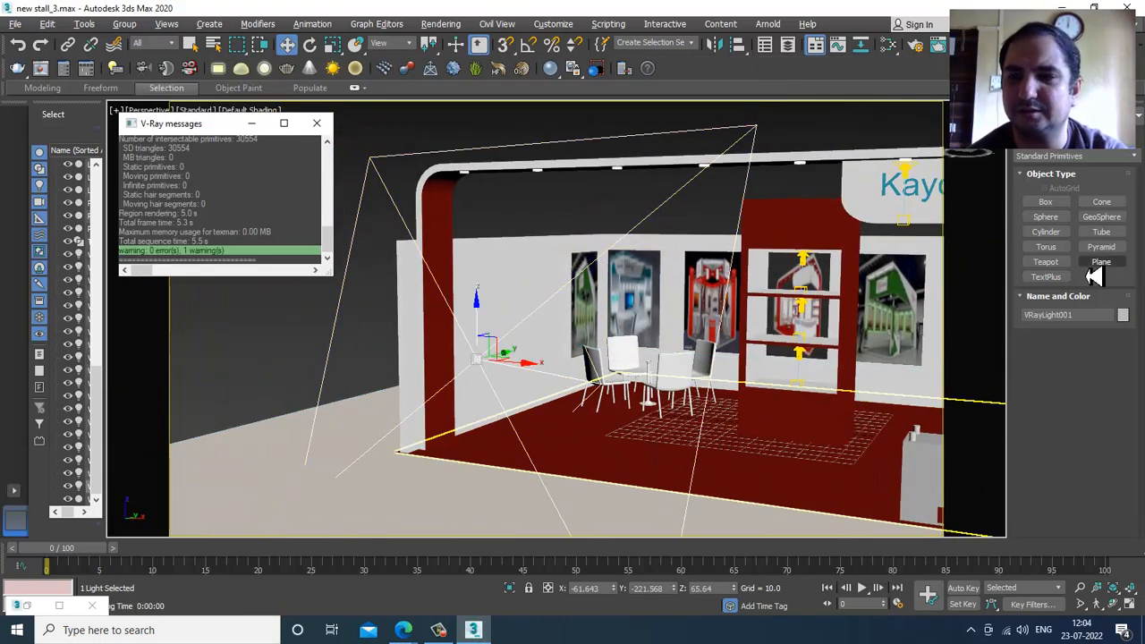
{"action": "left_click", "coordinate": [1044, 114]}
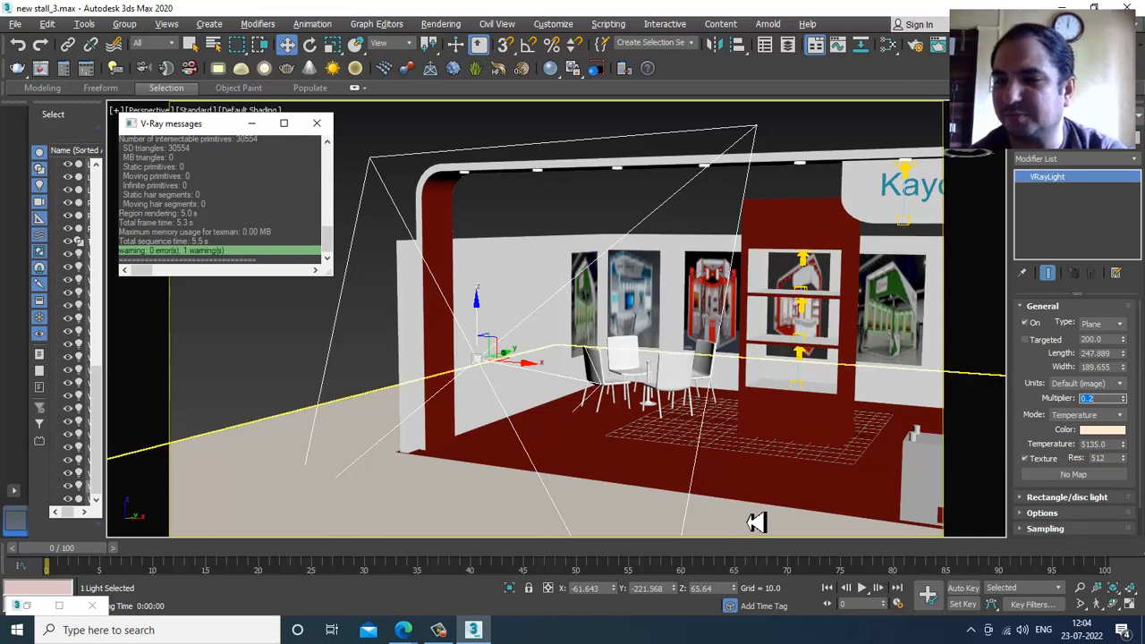
{"action": "left_click", "coordinate": [1107, 459]}
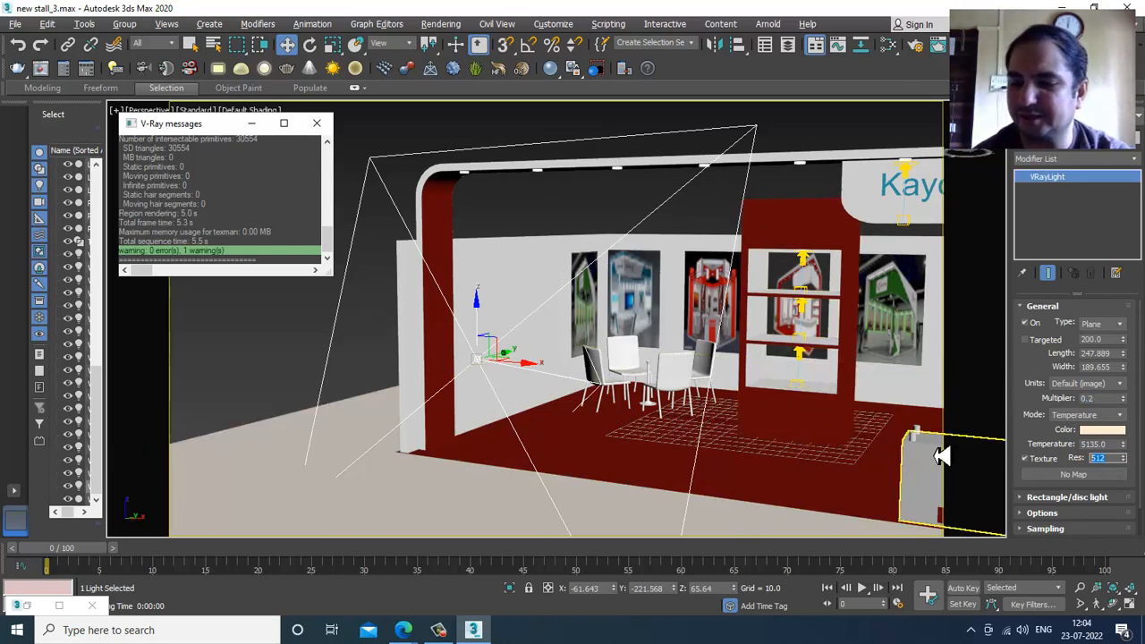
{"action": "middle_click_drag", "start_coordinate": [935, 458], "coordinate": [660, 400], "text": "alt"}
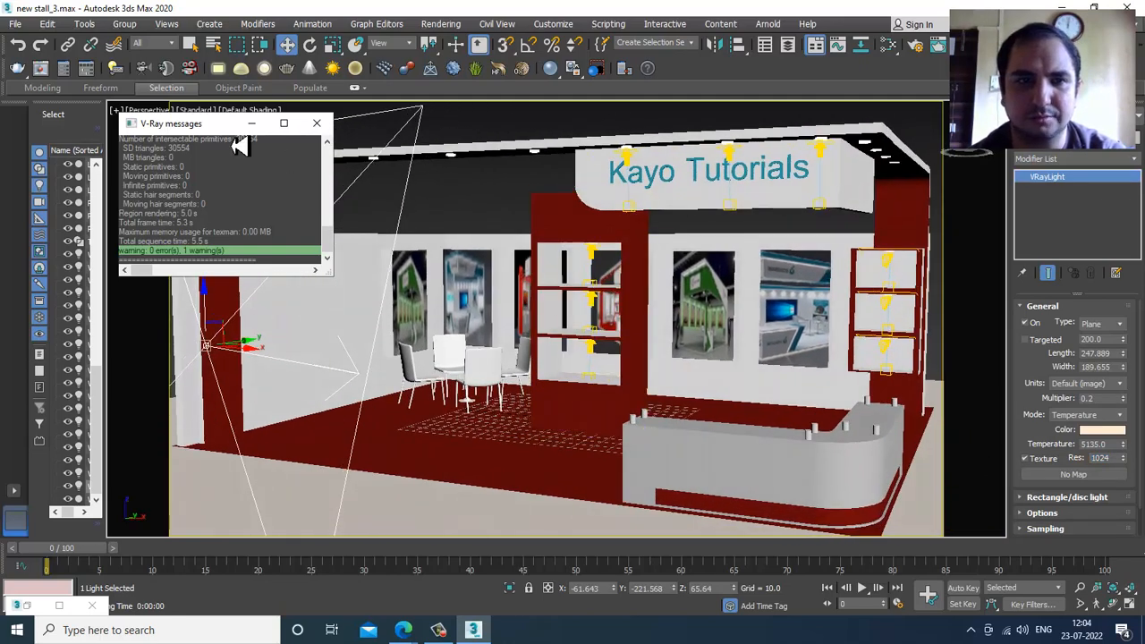
Minimize the V-Ray messages, test-render the whole stall, stop the render and close the frame buffer
{"action": "left_click", "coordinate": [255, 124]}
{"action": "middle_click_drag", "start_coordinate": [646, 346], "coordinate": [623, 340]}
{"action": "middle_click_drag", "start_coordinate": [644, 379], "coordinate": [666, 340], "text": "alt"}
{"action": "left_click", "coordinate": [450, 26]}
{"action": "left_click", "coordinate": [447, 50]}
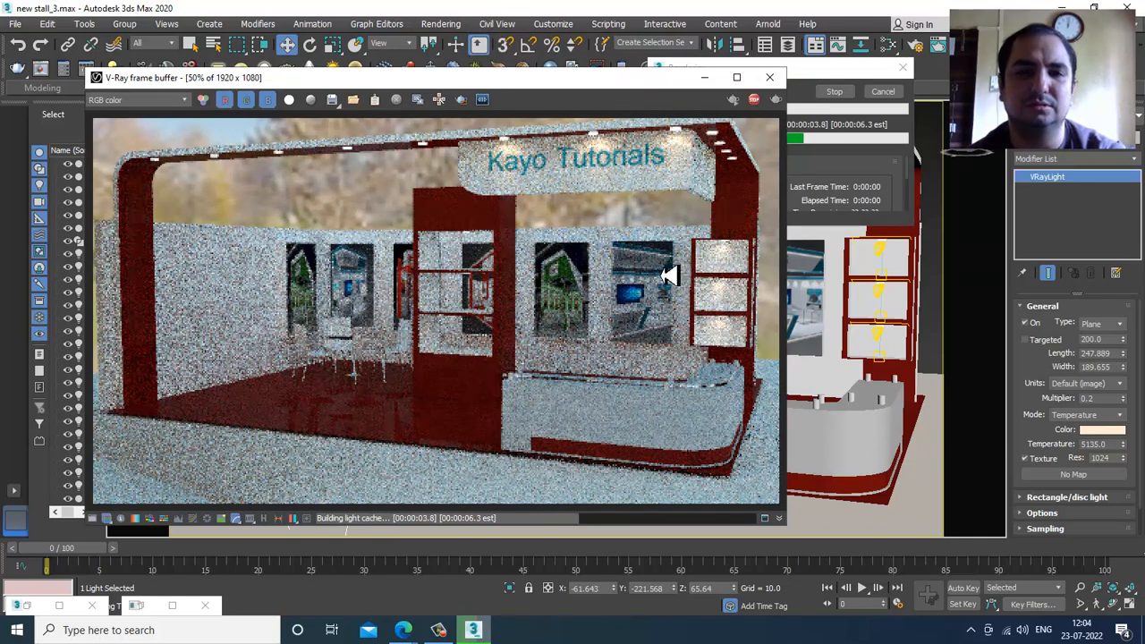
{"action": "key", "text": "Escape"}
{"action": "left_click", "coordinate": [769, 80]}
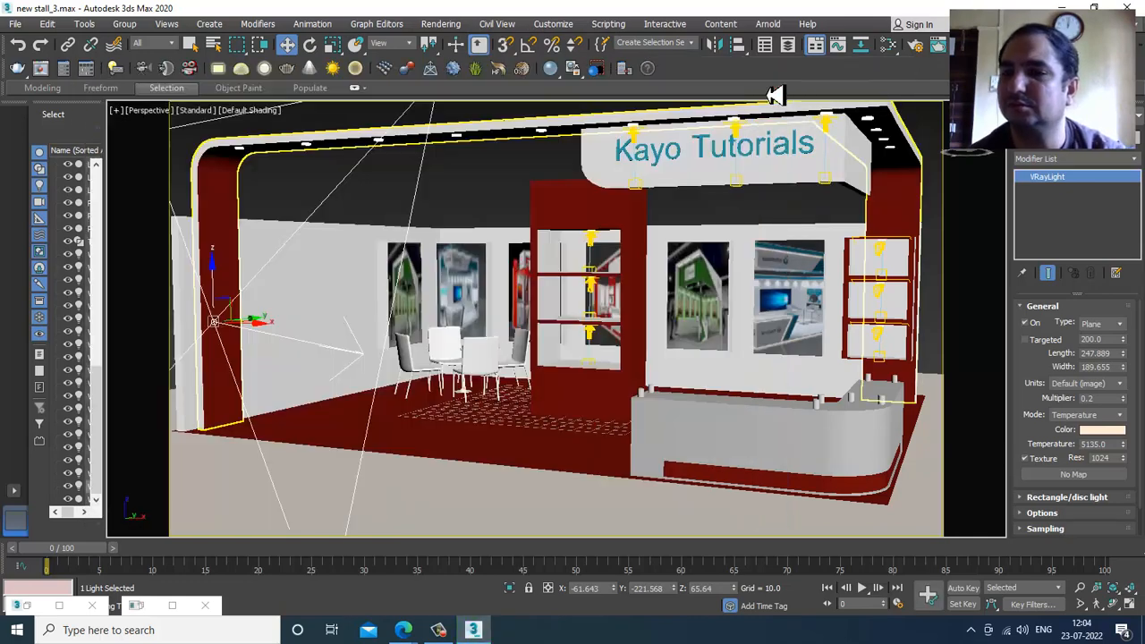
Set the large plane light's multiplier to 0.5
{"action": "left_click", "coordinate": [1109, 398]}
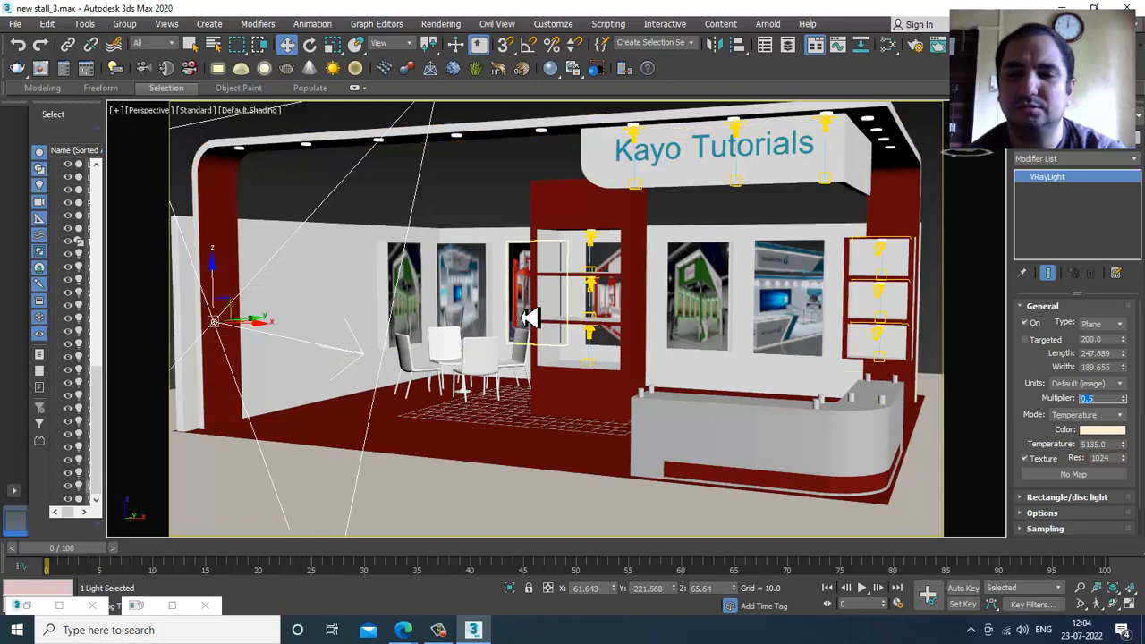
{"action": "middle_click_drag", "start_coordinate": [746, 330], "coordinate": [640, 230], "text": "alt"}
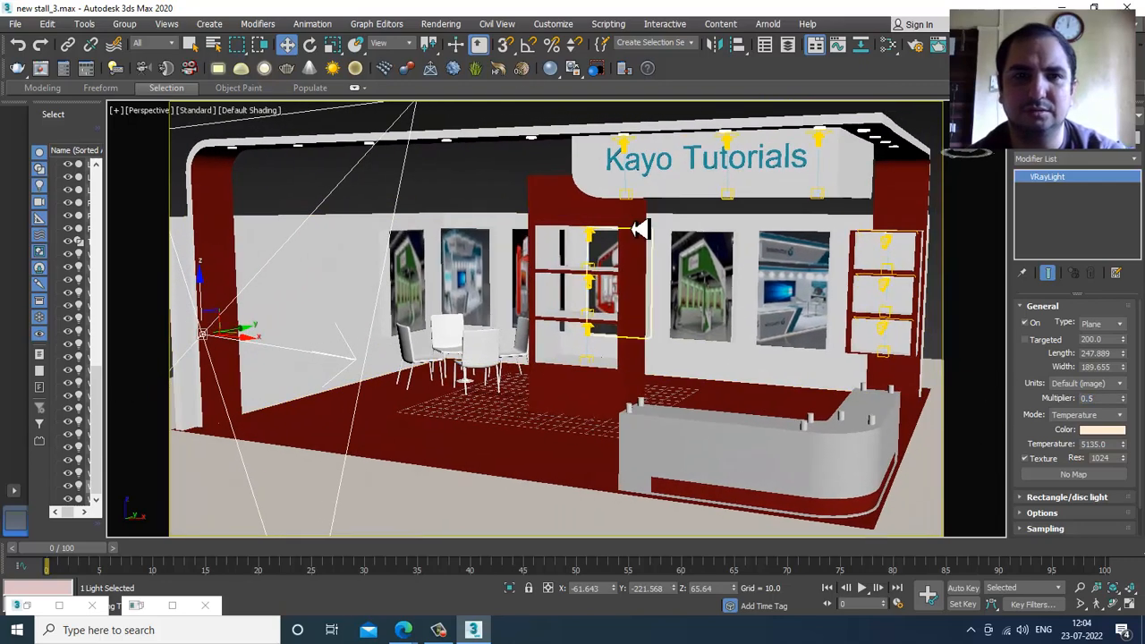
Open the reference image of the red and white stall from the July 2022 stall folder and move its window aside
{"action": "left_click", "coordinate": [20, 27]}
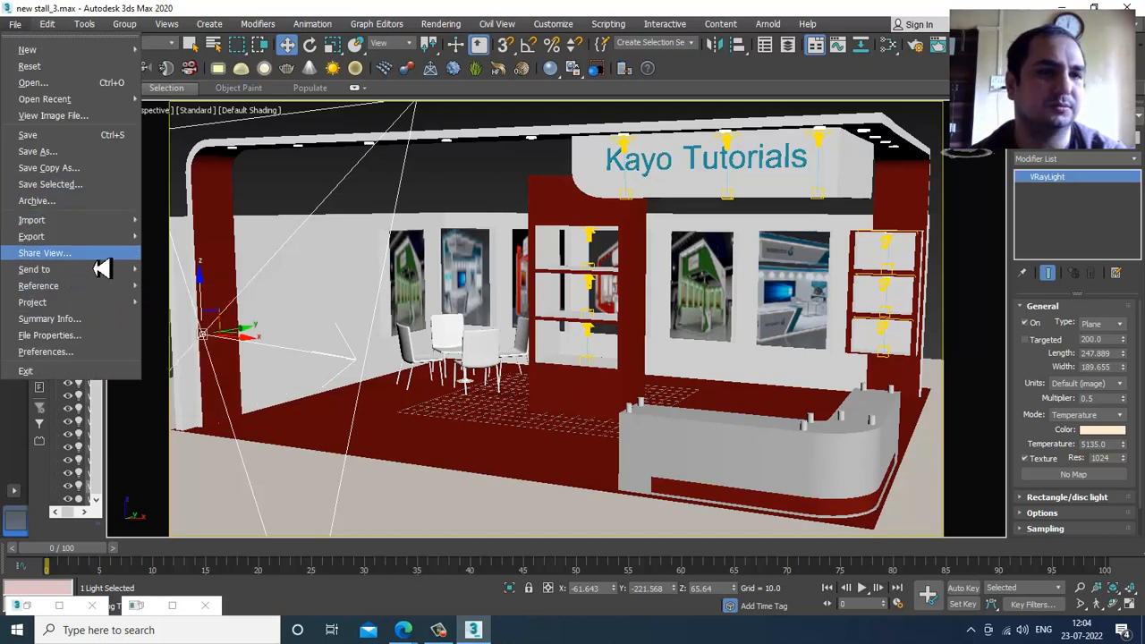
{"action": "left_click", "coordinate": [92, 133]}
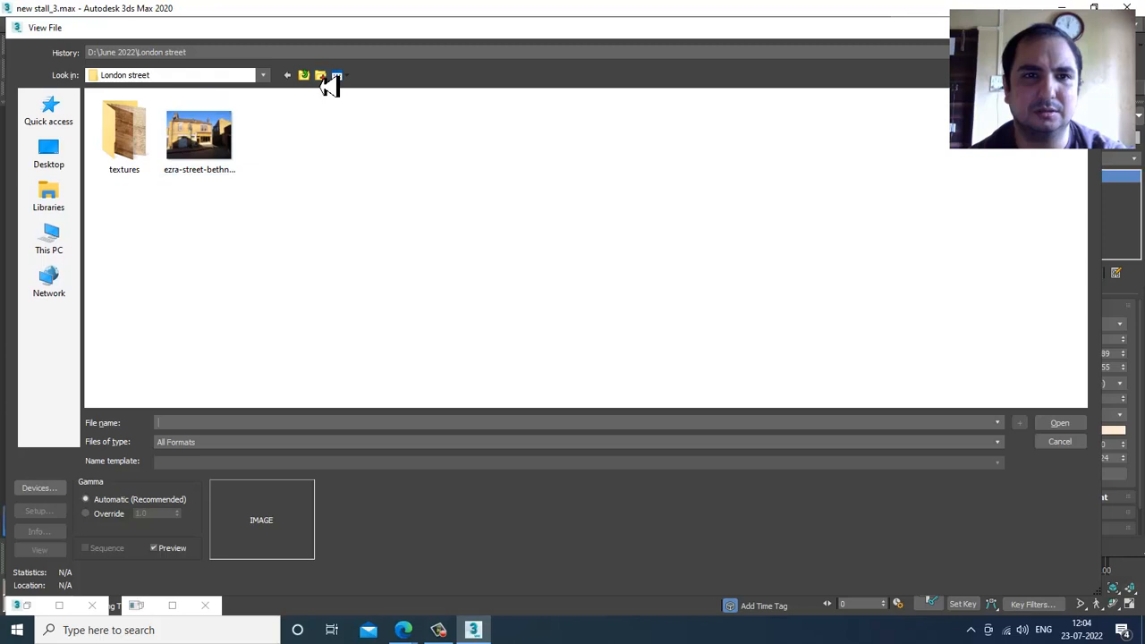
{"action": "left_click", "coordinate": [321, 77]}
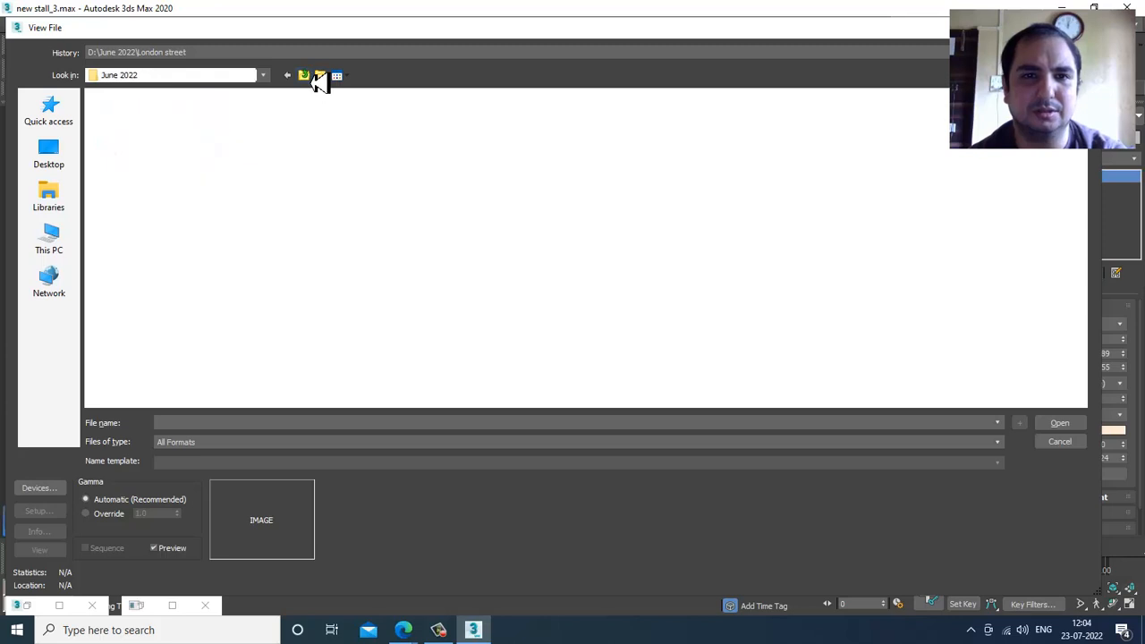
{"action": "left_click", "coordinate": [51, 241]}
{"action": "double_click", "coordinate": [316, 217]}
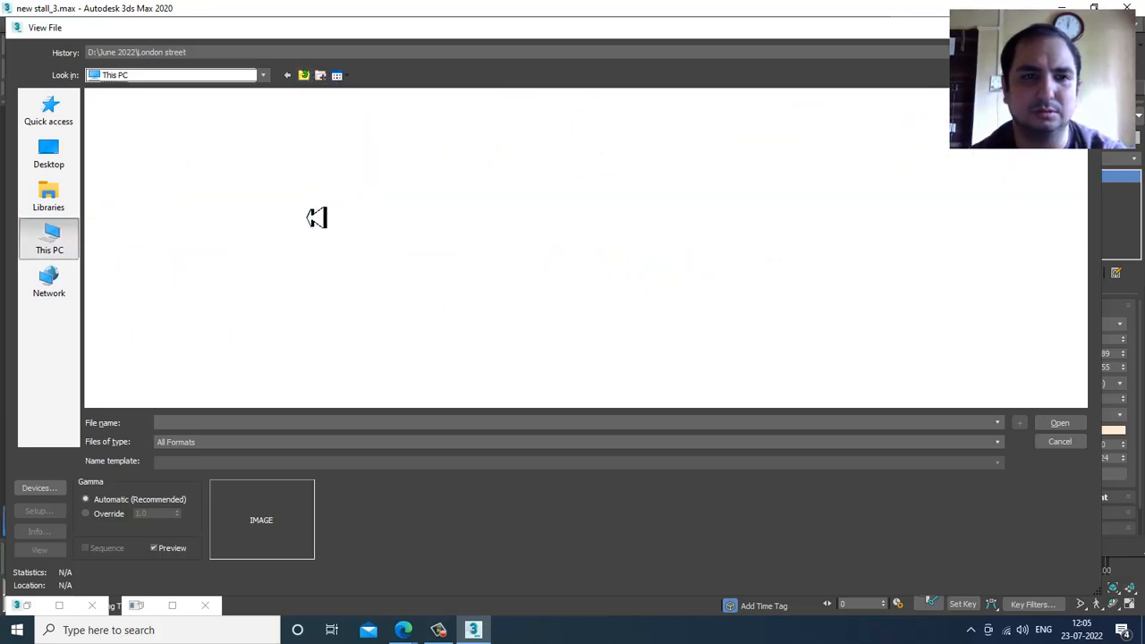
{"action": "double_click", "coordinate": [157, 250]}
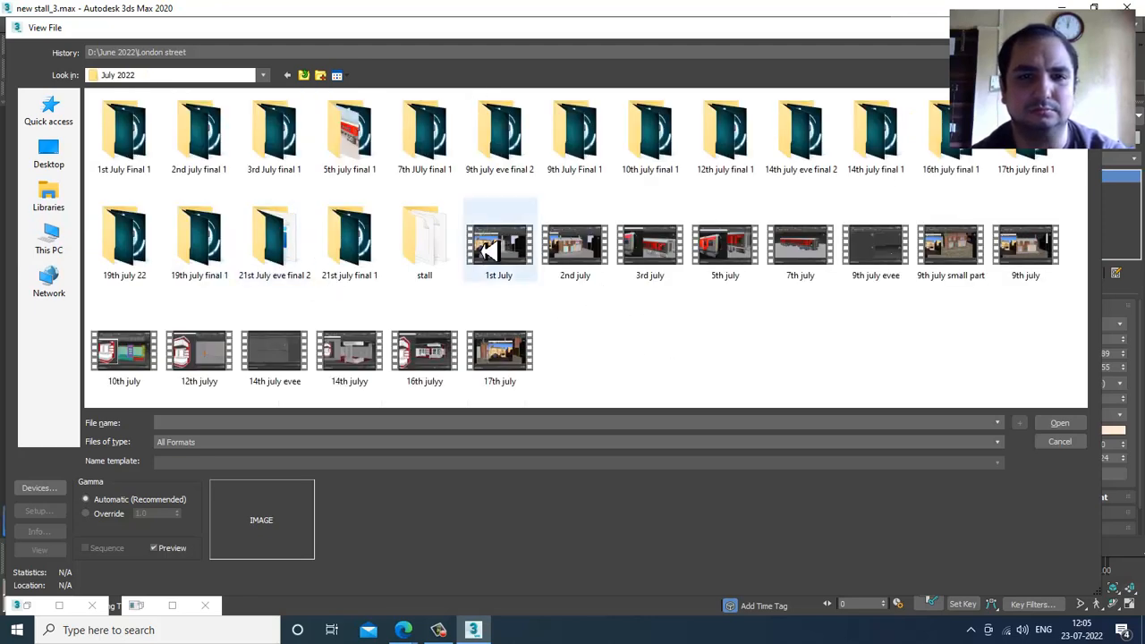
{"action": "double_click", "coordinate": [424, 237]}
{"action": "double_click", "coordinate": [295, 167]}
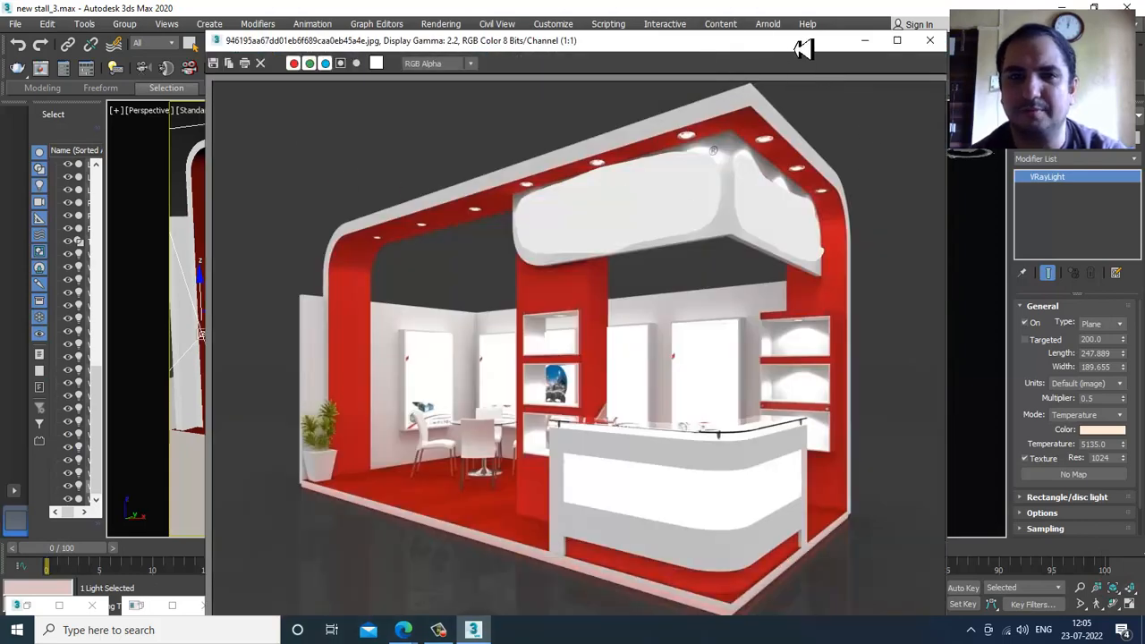
{"action": "left_click_drag", "start_coordinate": [802, 49], "coordinate": [82, 138]}
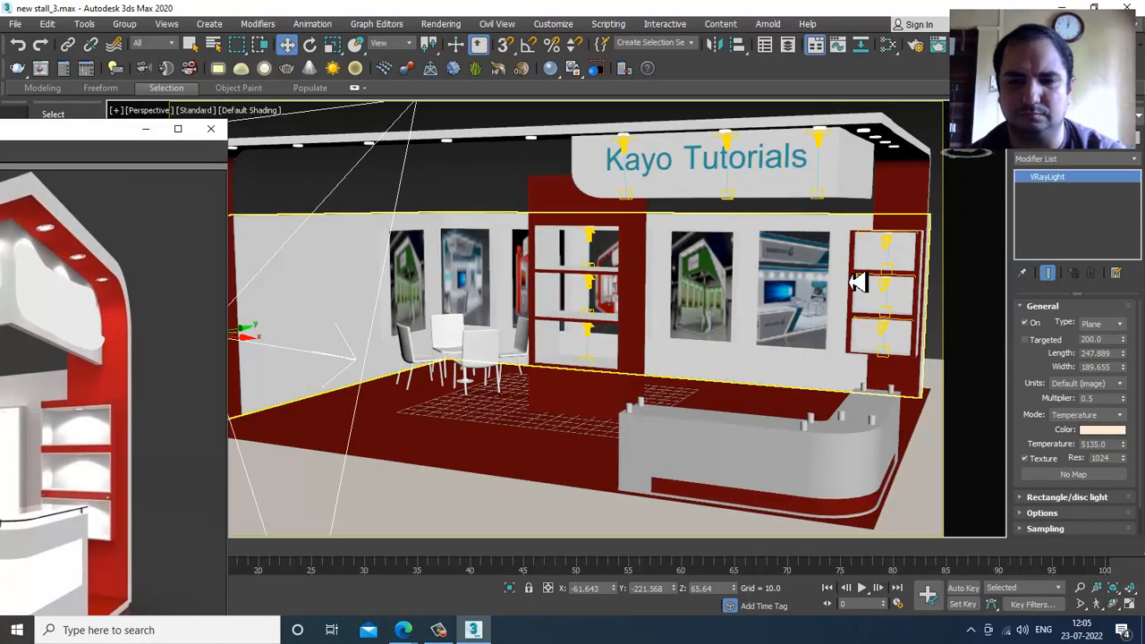
Test-render a close view of the central shelves and wall posters, stop the render and close the frame buffer
{"action": "middle_click_drag", "start_coordinate": [857, 283], "coordinate": [721, 299], "text": "alt"}
{"action": "scroll", "coordinate": [690, 340], "scroll_direction": "up", "scroll_amount": 4}
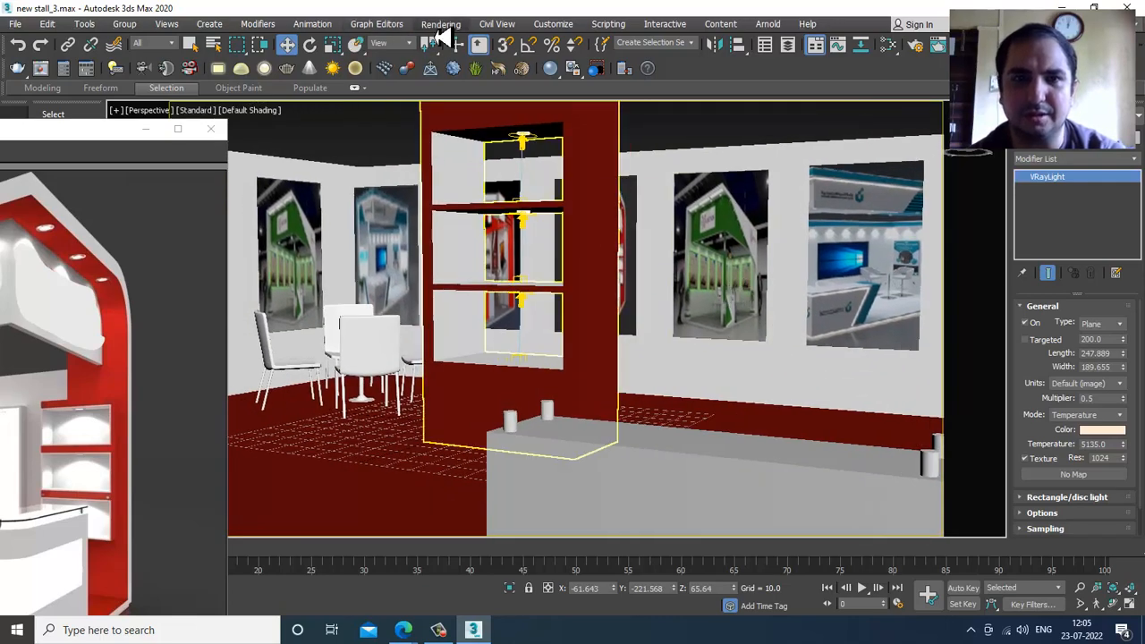
{"action": "left_click", "coordinate": [441, 23]}
{"action": "left_click", "coordinate": [450, 47]}
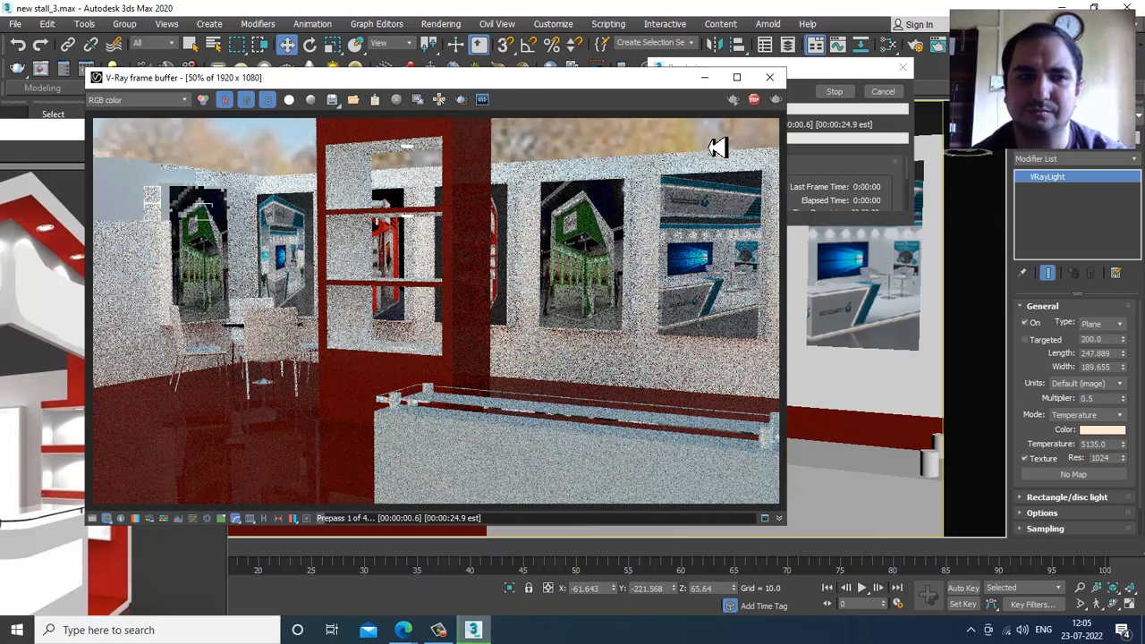
{"action": "left_click", "coordinate": [754, 99]}
{"action": "left_click", "coordinate": [771, 82]}
Duplicate the large plane light as an independent copy along X, to about X 222 beside the counter
{"action": "scroll", "coordinate": [767, 246], "scroll_direction": "down", "scroll_amount": 7}
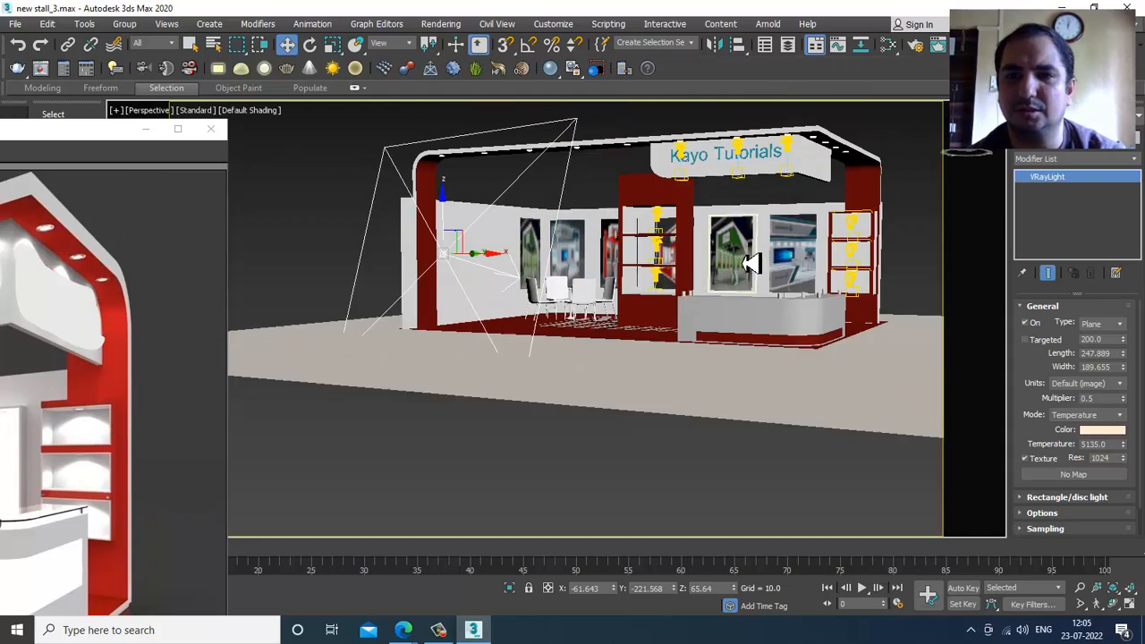
{"action": "middle_click_drag", "start_coordinate": [768, 250], "coordinate": [668, 322], "text": "alt"}
{"action": "scroll", "coordinate": [692, 317], "scroll_direction": "up", "scroll_amount": 5}
{"action": "scroll", "coordinate": [667, 322], "scroll_direction": "down", "scroll_amount": 5}
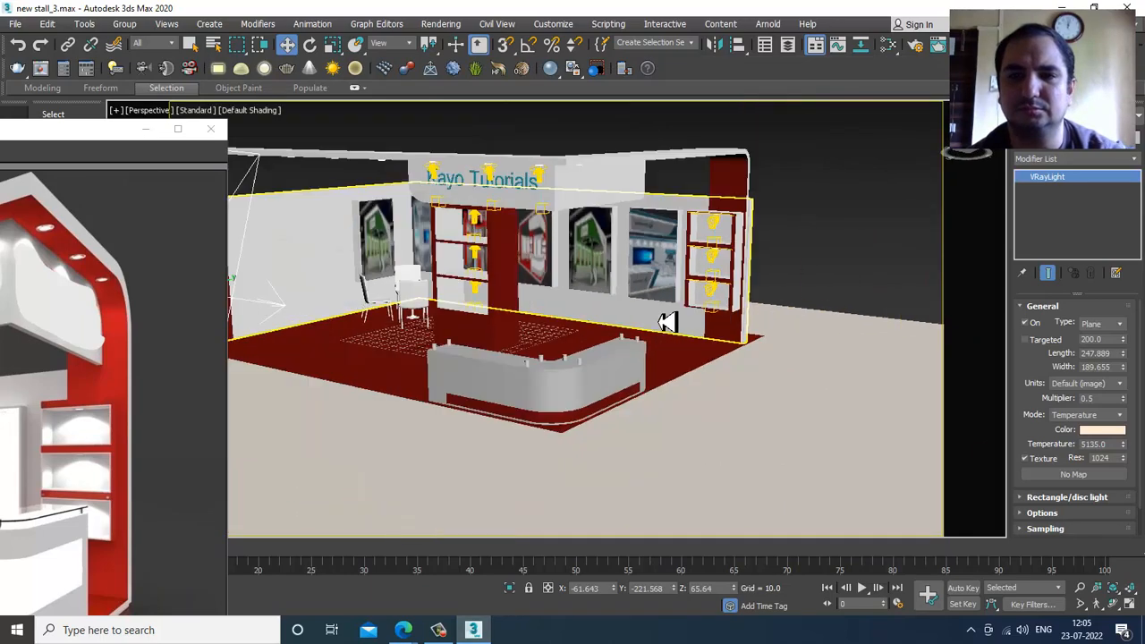
{"action": "scroll", "coordinate": [420, 308], "scroll_direction": "up", "scroll_amount": 1}
{"action": "scroll", "coordinate": [501, 326], "scroll_direction": "up", "scroll_amount": 4}
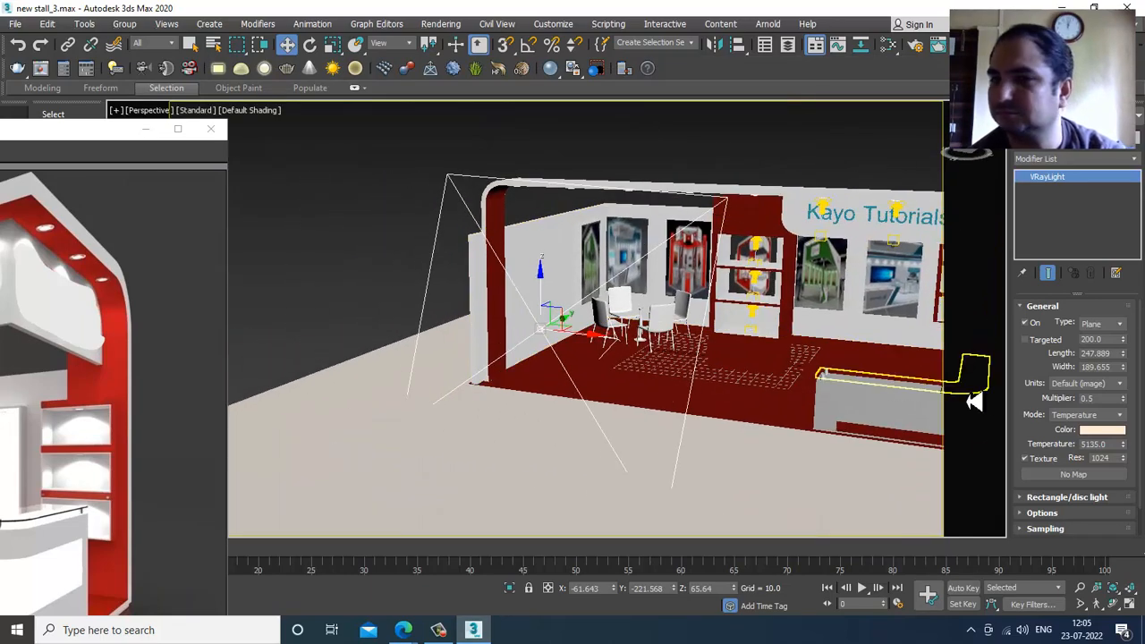
{"action": "middle_click_drag", "start_coordinate": [974, 396], "coordinate": [666, 319], "text": "alt"}
{"action": "scroll", "coordinate": [666, 318], "scroll_direction": "up", "scroll_amount": 2}
{"action": "scroll", "coordinate": [667, 318], "scroll_direction": "down", "scroll_amount": 3}
{"action": "key", "text": "alt+w"}
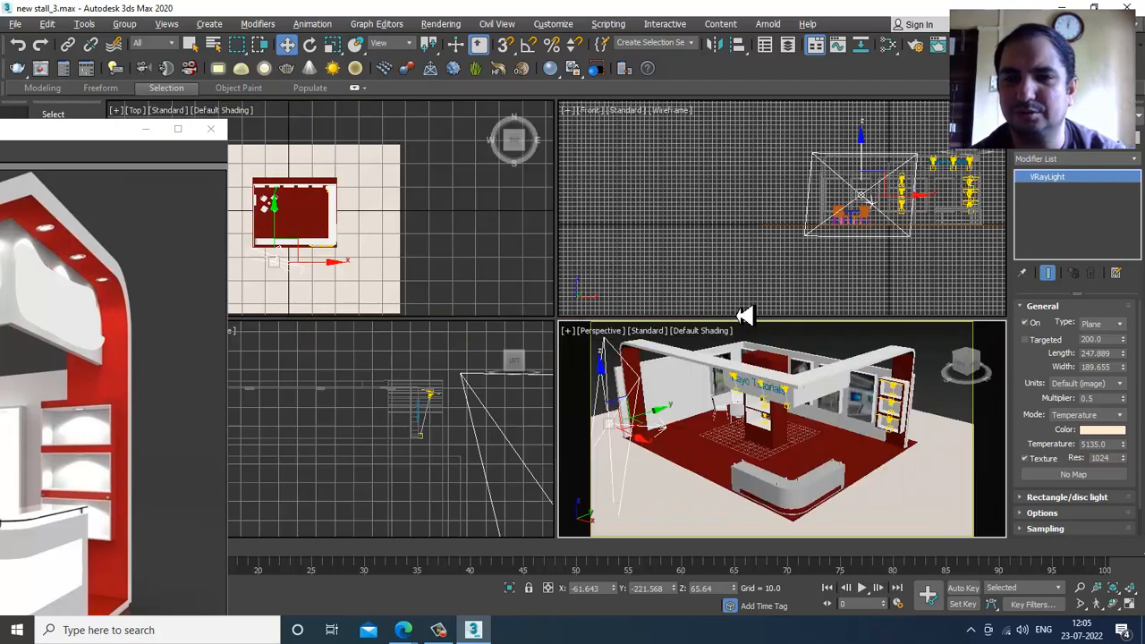
{"action": "key", "text": "alt+w"}
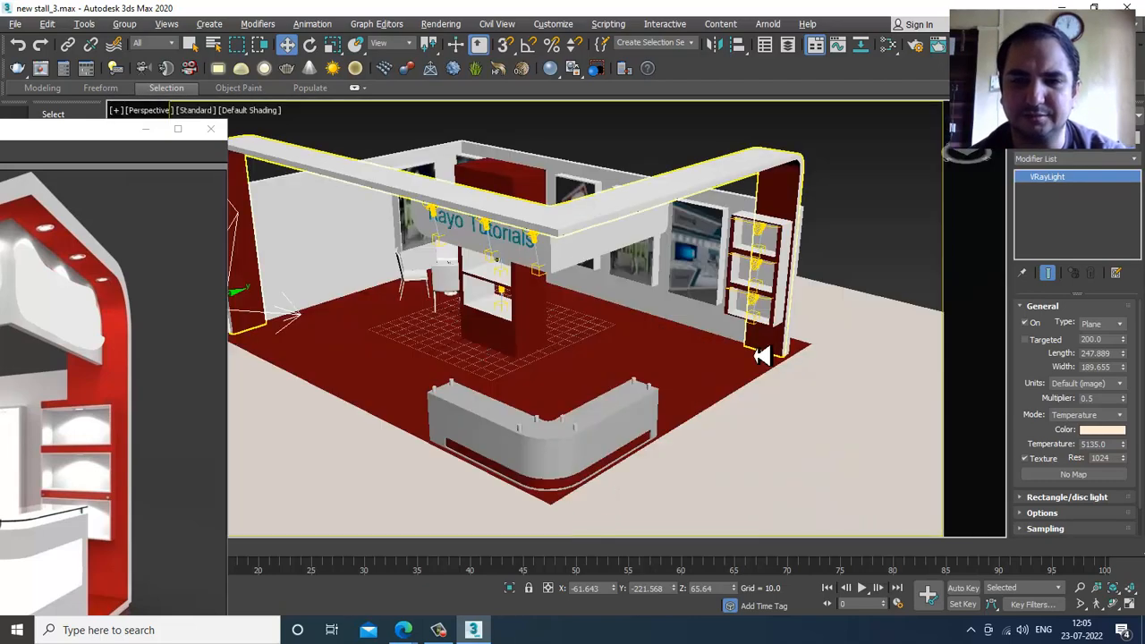
{"action": "mouse_move", "coordinate": [819, 358]}
{"action": "middle_mouse_down", "text": "alt"}
{"action": "mouse_move", "coordinate": [659, 327]}
{"action": "mouse_move", "coordinate": [402, 345]}
{"action": "mouse_move", "coordinate": [429, 337]}
{"action": "mouse_move", "coordinate": [396, 332]}
{"action": "middle_mouse_up", "text": "alt"}
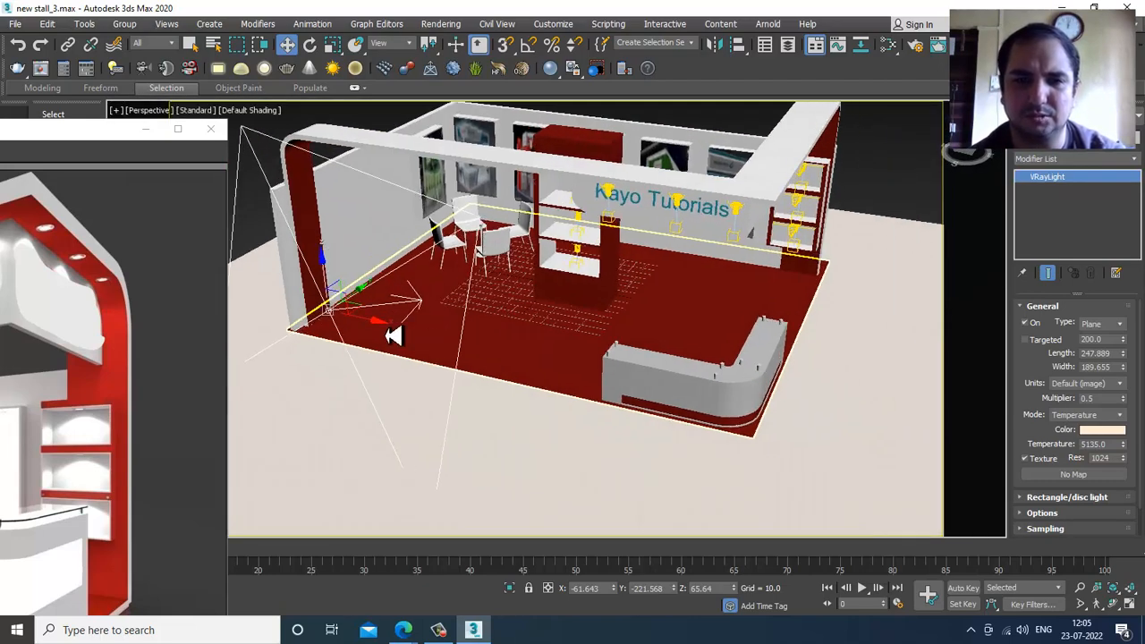
{"action": "mouse_move", "coordinate": [378, 332]}
{"action": "left_mouse_down", "text": "shift"}
{"action": "mouse_move", "coordinate": [818, 378]}
{"action": "mouse_move", "coordinate": [850, 407]}
{"action": "left_mouse_up", "text": "shift"}
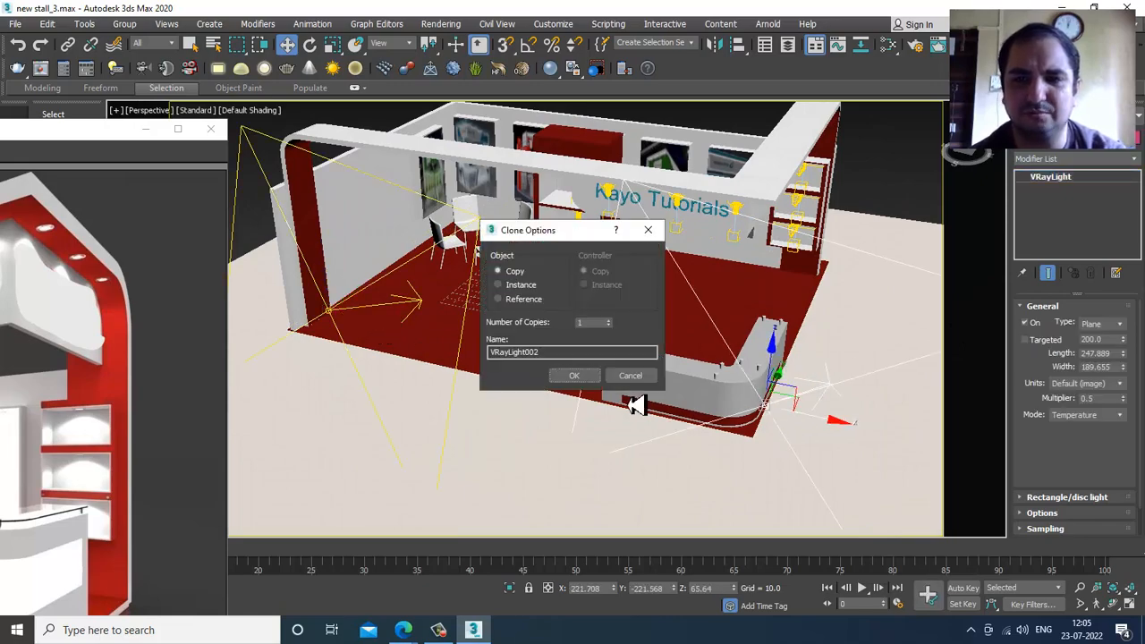
{"action": "left_click", "coordinate": [575, 379]}
Rotate the copied plane light to face the stall's open side and move it to about X 296, Y 11, Z 76
{"action": "mouse_move", "coordinate": [761, 385]}
{"action": "middle_mouse_down"}
{"action": "mouse_move", "coordinate": [599, 302]}
{"action": "mouse_move", "coordinate": [606, 329]}
{"action": "middle_mouse_up"}
{"action": "key", "text": "e"}
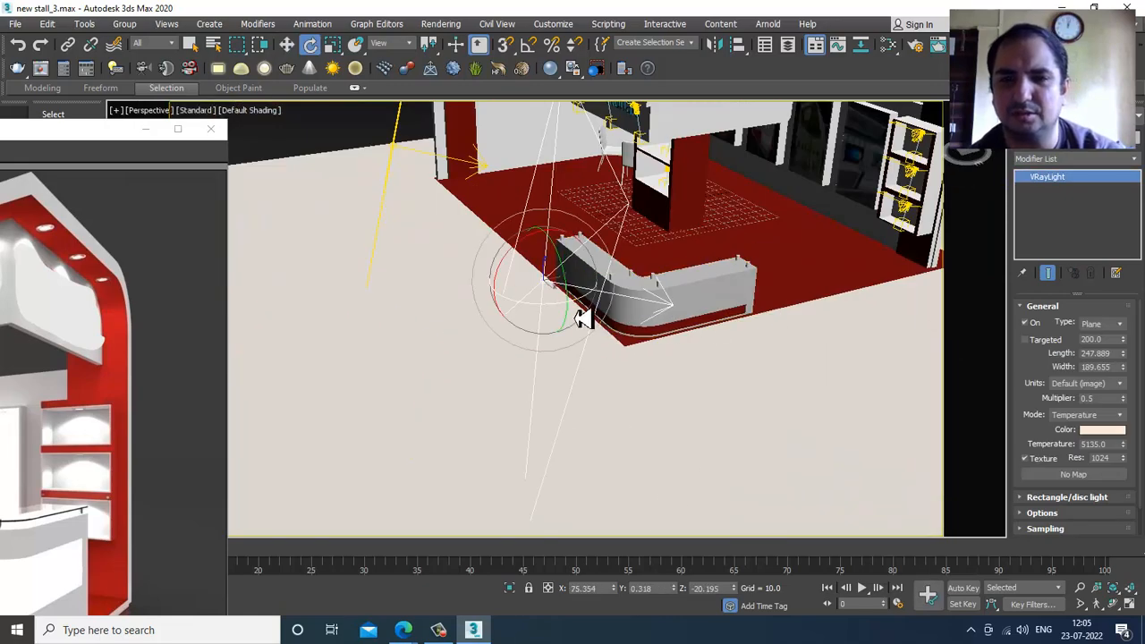
{"action": "left_click_drag", "start_coordinate": [556, 312], "coordinate": [695, 271]}
{"action": "key", "text": "w"}
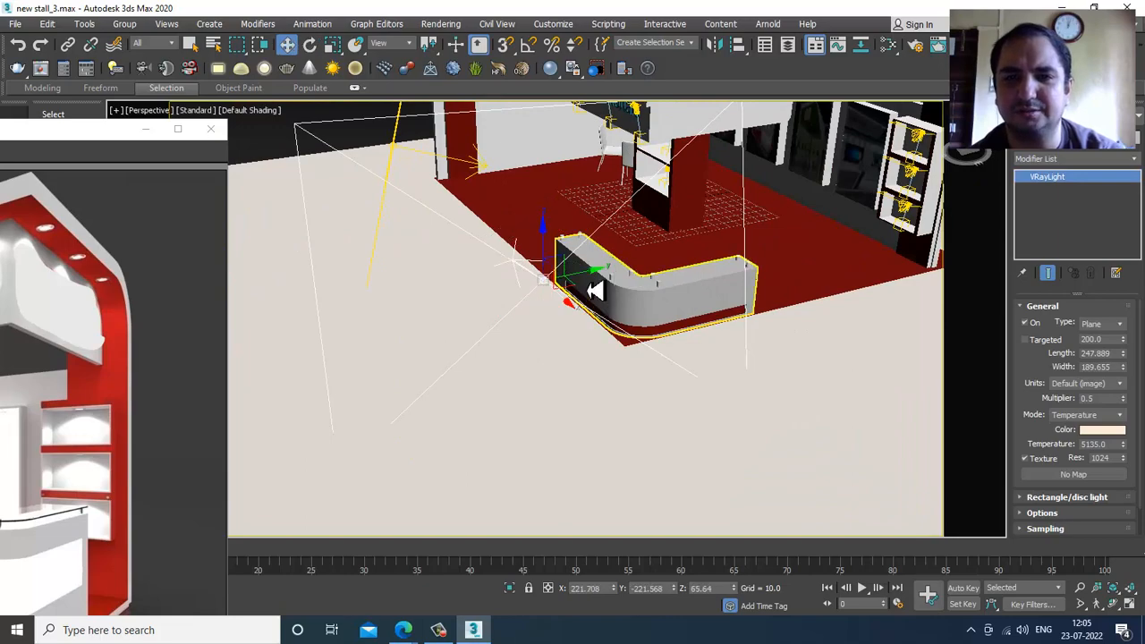
{"action": "middle_click_drag", "start_coordinate": [593, 283], "coordinate": [609, 396], "text": "alt"}
{"action": "left_click_drag", "start_coordinate": [640, 404], "coordinate": [566, 349]}
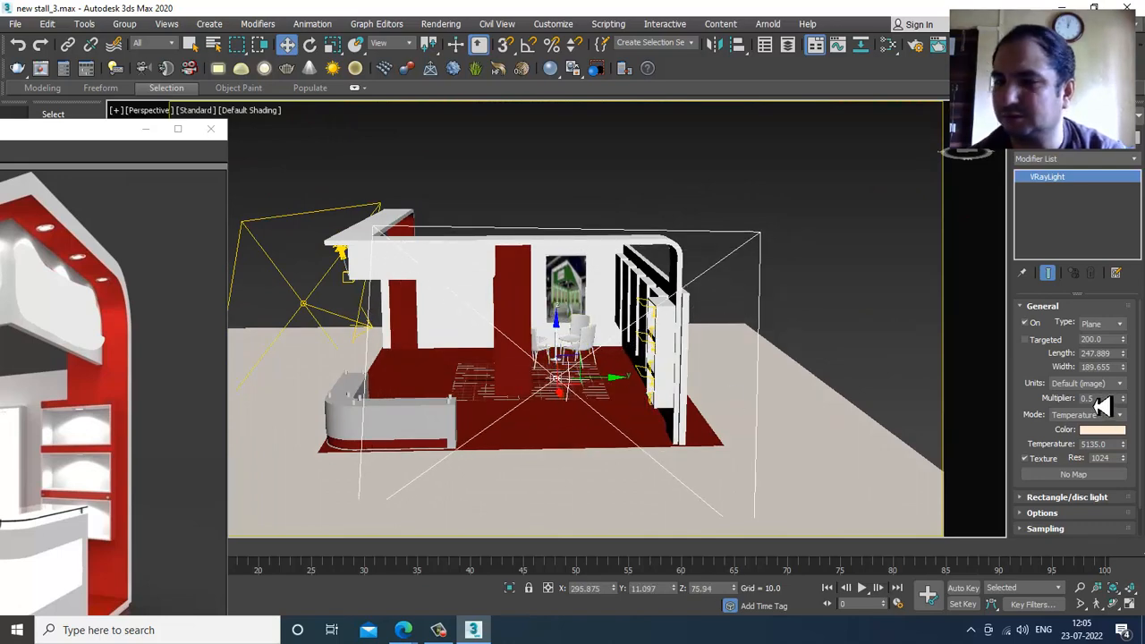
Set the copied plane light's multiplier to 0.1 and its temperature to 6829.55, and expand its Options
{"action": "double_click", "coordinate": [1093, 399]}
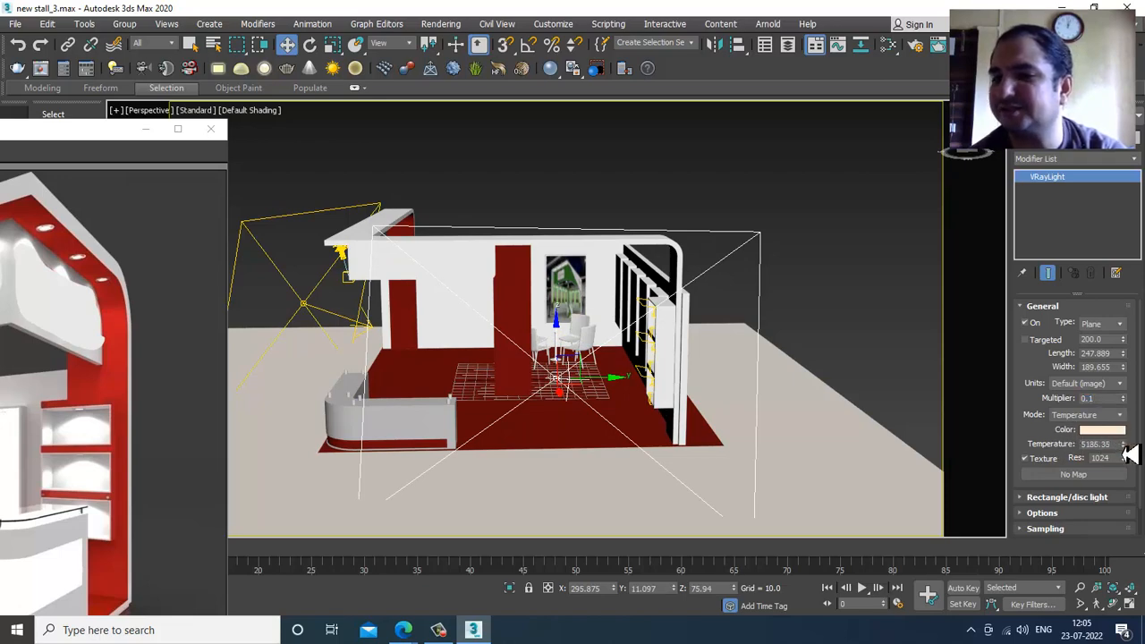
{"action": "left_click_drag", "start_coordinate": [1131, 454], "coordinate": [1132, 422]}
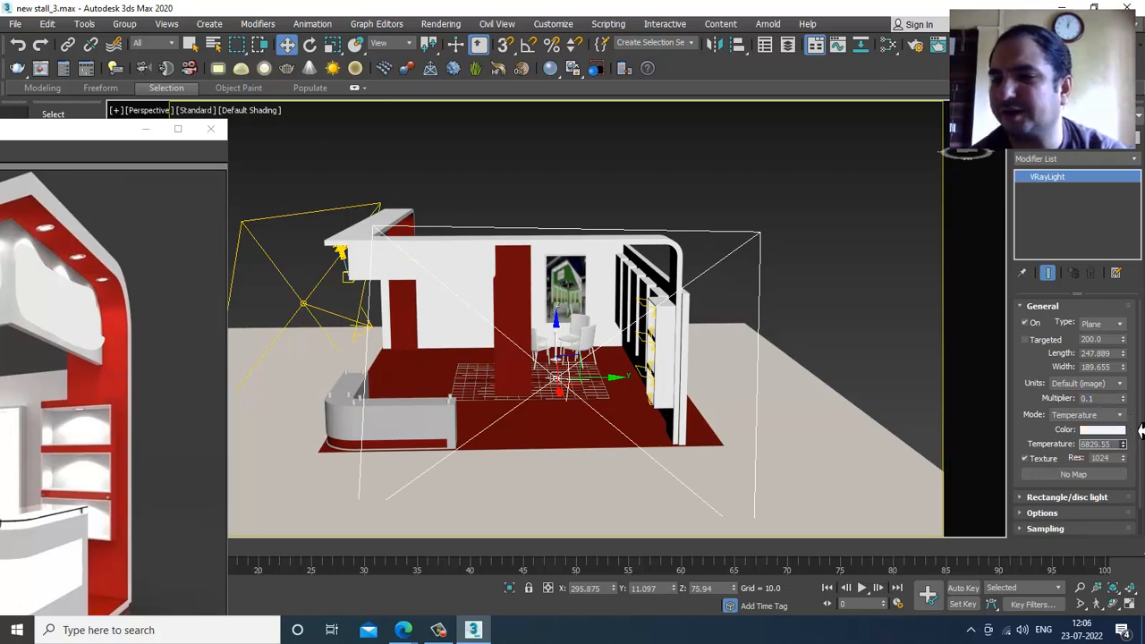
{"action": "left_click_drag", "start_coordinate": [1038, 444], "coordinate": [1049, 401]}
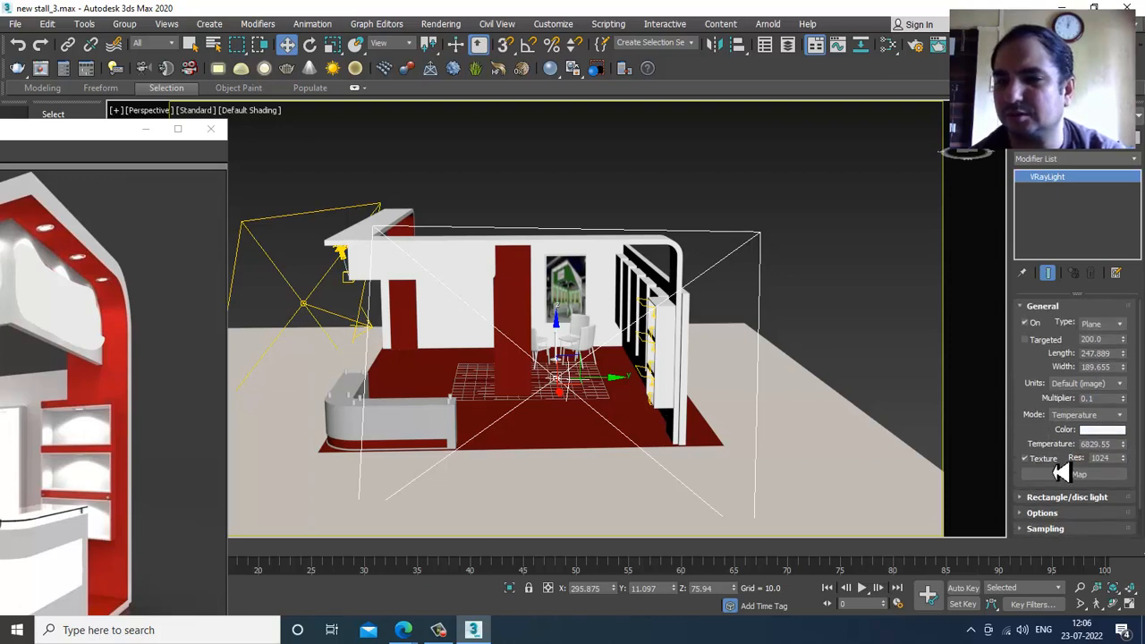
{"action": "left_click", "coordinate": [1042, 515]}
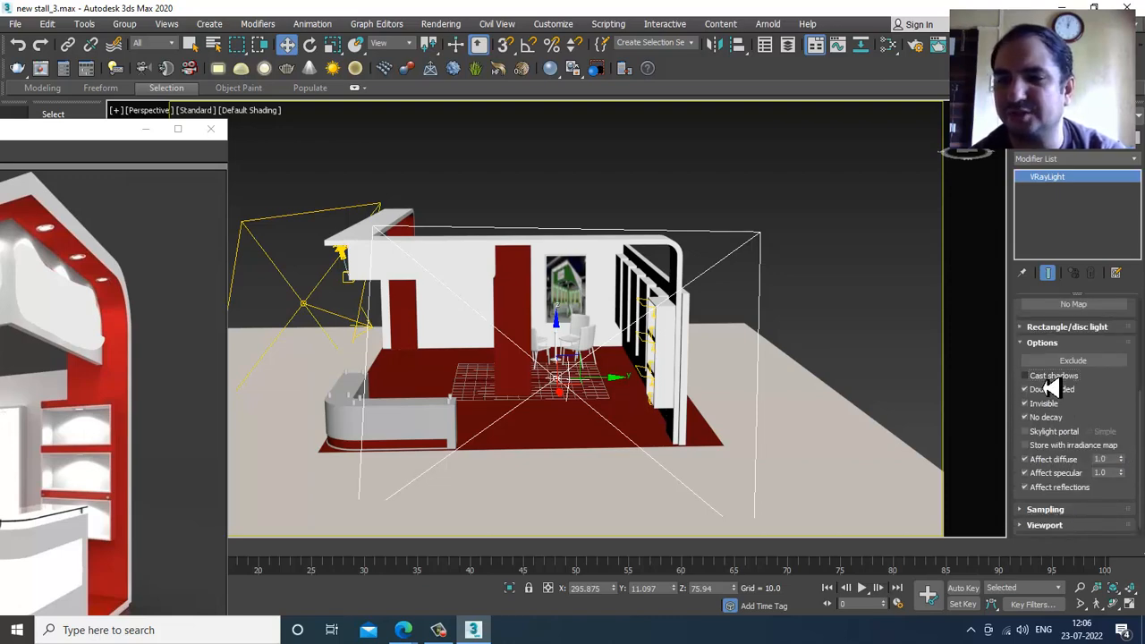
Select the first VRayIES light above the Kayo Tutorials sign and examine its color temperature and intensity settings
{"action": "middle_click_drag", "start_coordinate": [546, 340], "coordinate": [718, 382], "text": "alt"}
{"action": "scroll", "coordinate": [869, 305], "scroll_direction": "up", "scroll_amount": 3}
{"action": "left_click", "coordinate": [528, 144]}
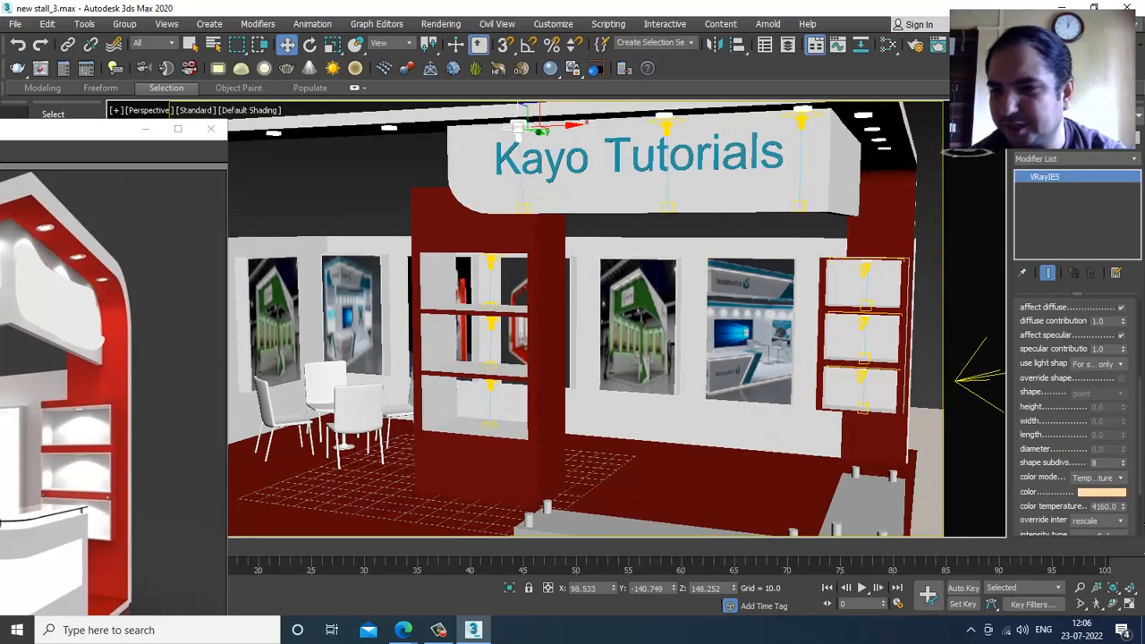
{"action": "left_click_drag", "start_coordinate": [1064, 497], "coordinate": [1073, 438]}
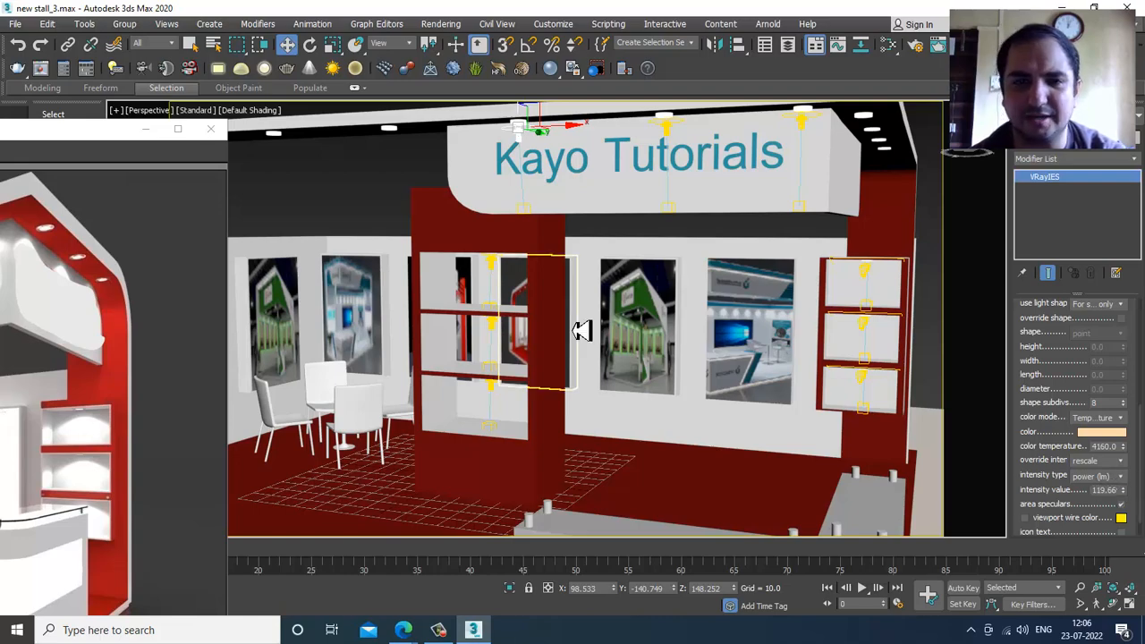
{"action": "middle_click_drag", "start_coordinate": [615, 360], "coordinate": [649, 327]}
{"action": "scroll", "coordinate": [633, 326], "scroll_direction": "down", "scroll_amount": 5}
{"action": "scroll", "coordinate": [634, 325], "scroll_direction": "up", "scroll_amount": 2}
{"action": "scroll", "coordinate": [633, 326], "scroll_direction": "up", "scroll_amount": 4}
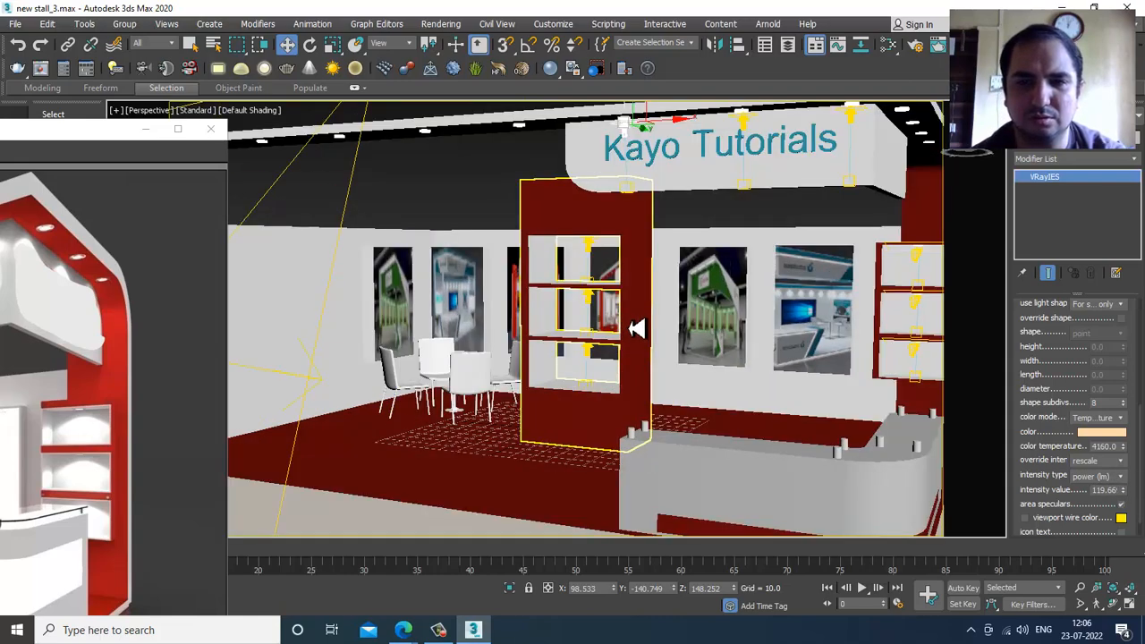
Run a test render of the stall's perspective view, stop it during the first prepass and close the frame buffer
{"action": "left_click", "coordinate": [441, 24]}
{"action": "left_click", "coordinate": [447, 51]}
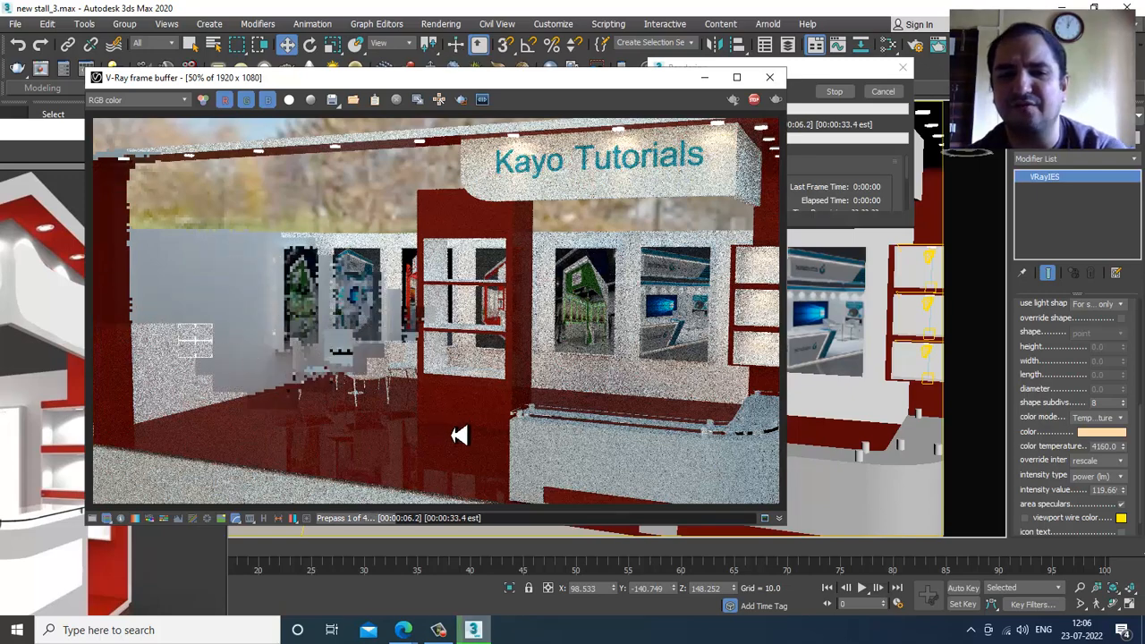
{"action": "key", "text": "Escape"}
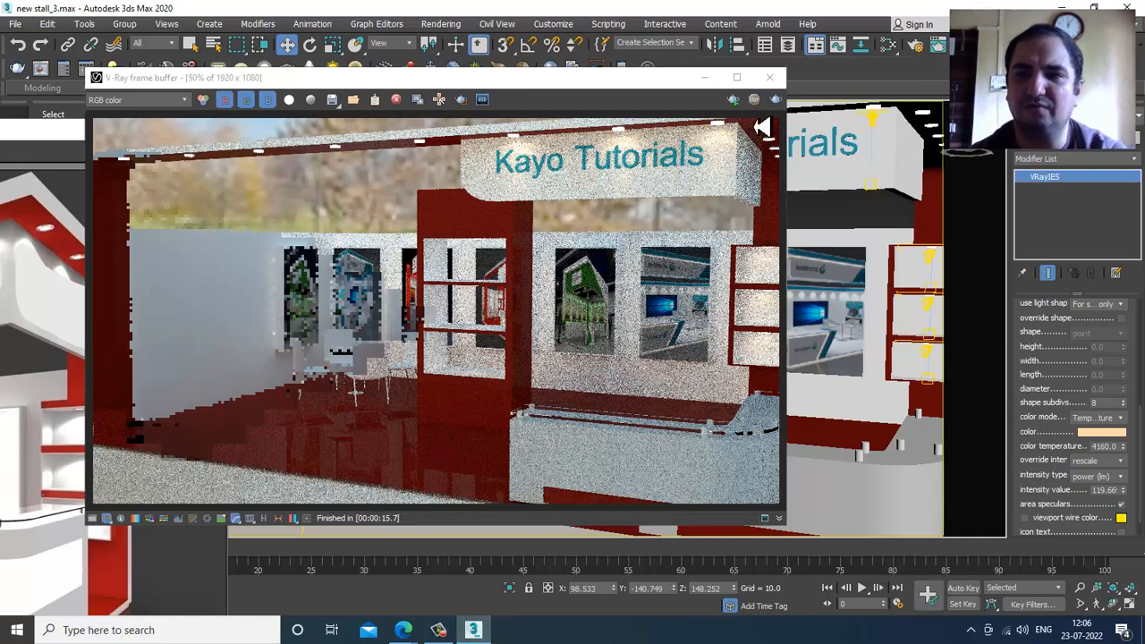
{"action": "left_click", "coordinate": [769, 79]}
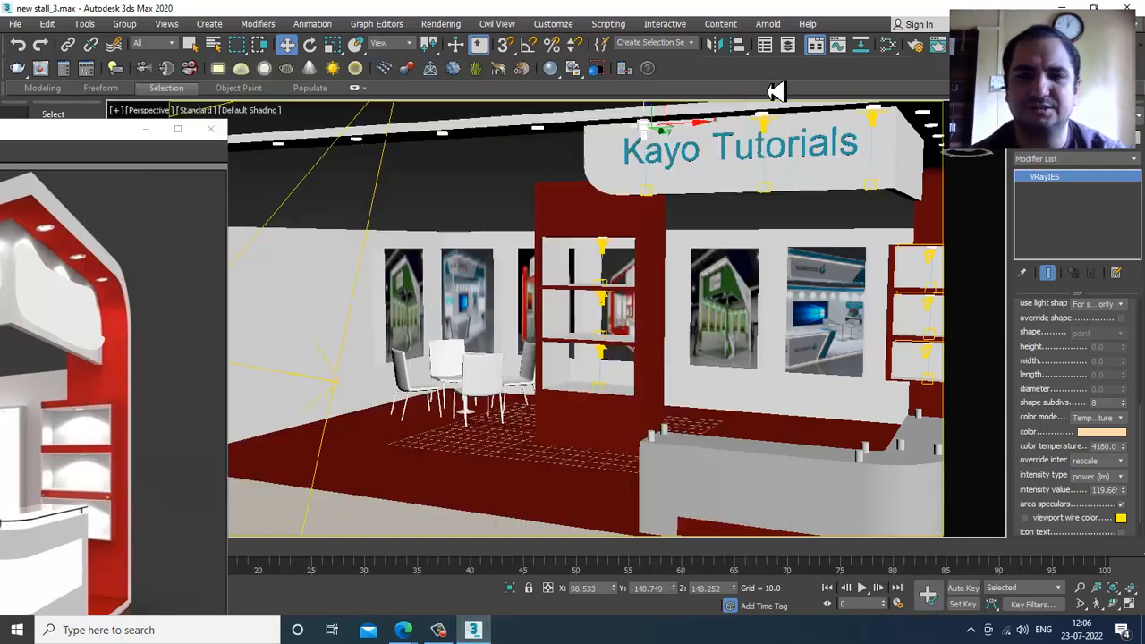
Find the red VRayMtl for the stall floor in the material editor and set its reflection colour to value 7
{"action": "left_click", "coordinate": [508, 503]}
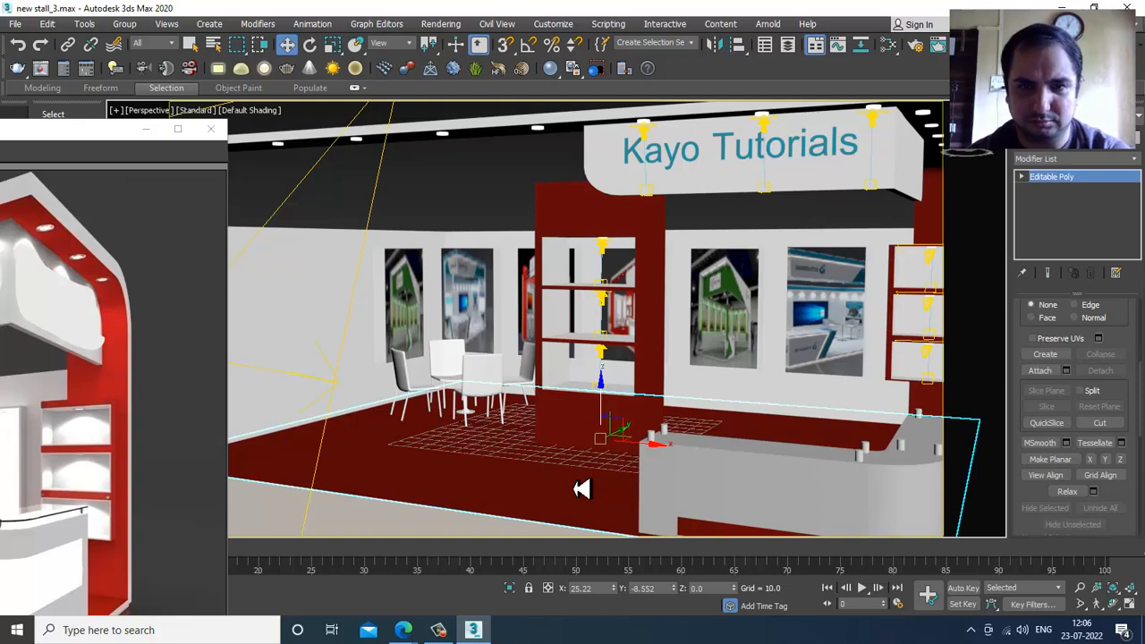
{"action": "key", "text": "m"}
{"action": "middle_click_drag", "start_coordinate": [484, 183], "coordinate": [647, 503]}
{"action": "middle_click_drag", "start_coordinate": [602, 285], "coordinate": [626, 567]}
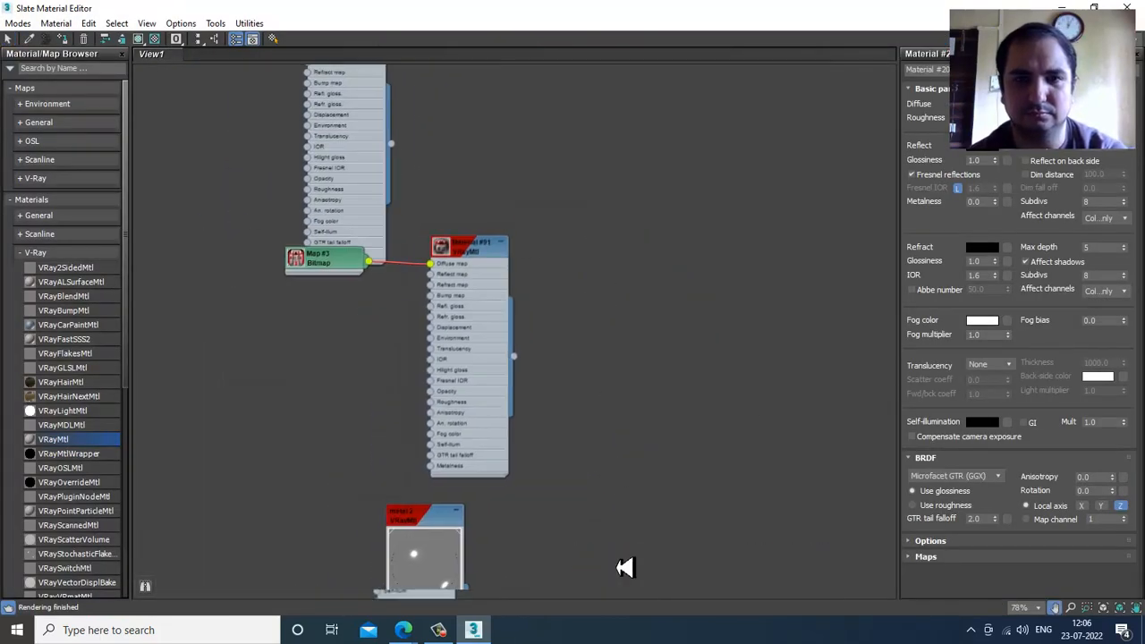
{"action": "mouse_move", "coordinate": [617, 358]}
{"action": "middle_mouse_down"}
{"action": "mouse_move", "coordinate": [650, 491]}
{"action": "mouse_move", "coordinate": [600, 413]}
{"action": "mouse_move", "coordinate": [638, 598]}
{"action": "middle_mouse_up"}
{"action": "scroll", "coordinate": [597, 341], "scroll_direction": "down", "scroll_amount": 1}
{"action": "middle_click_drag", "start_coordinate": [603, 296], "coordinate": [660, 463]}
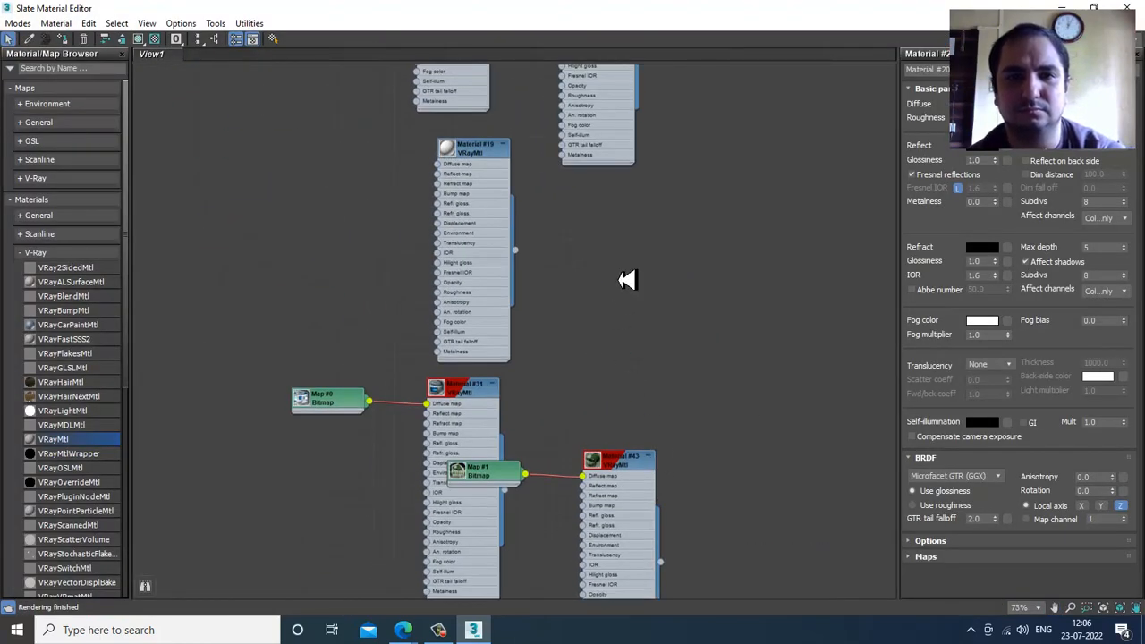
{"action": "middle_click_drag", "start_coordinate": [626, 278], "coordinate": [650, 542]}
{"action": "middle_click_drag", "start_coordinate": [608, 317], "coordinate": [652, 594]}
{"action": "scroll", "coordinate": [608, 254], "scroll_direction": "down", "scroll_amount": 1}
{"action": "middle_click_drag", "start_coordinate": [608, 253], "coordinate": [649, 560]}
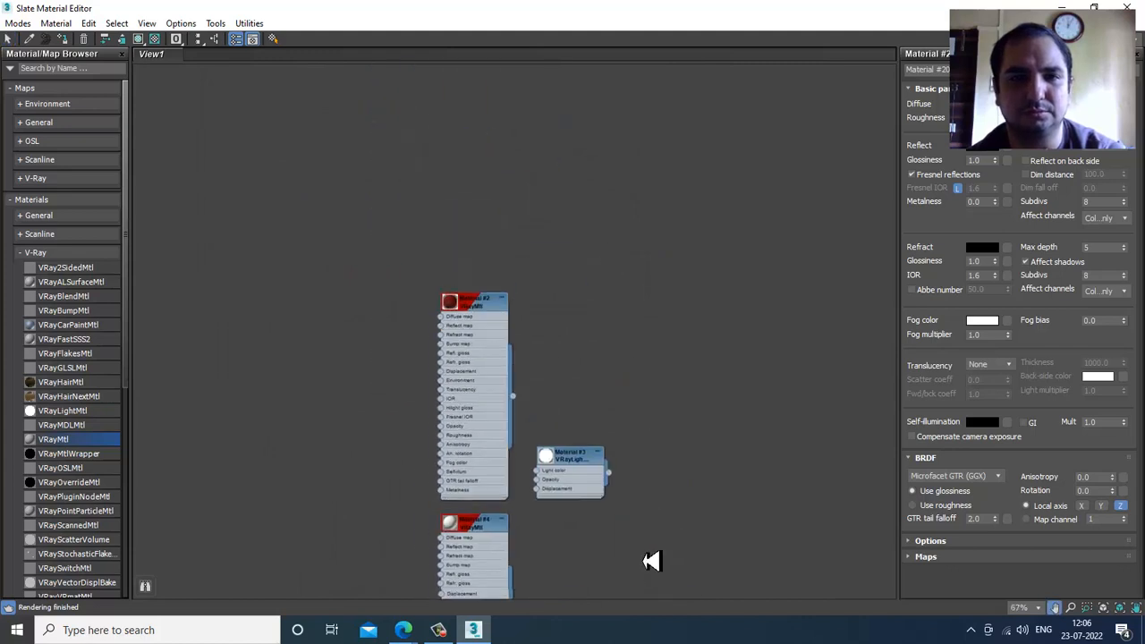
{"action": "double_click", "coordinate": [480, 329]}
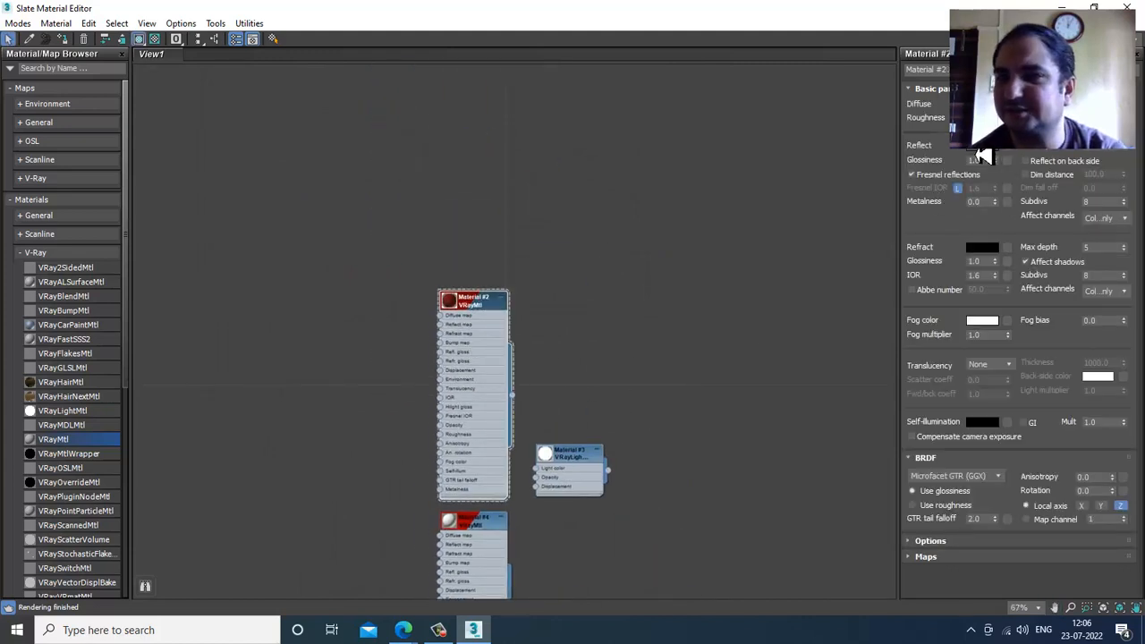
{"action": "left_click", "coordinate": [980, 149]}
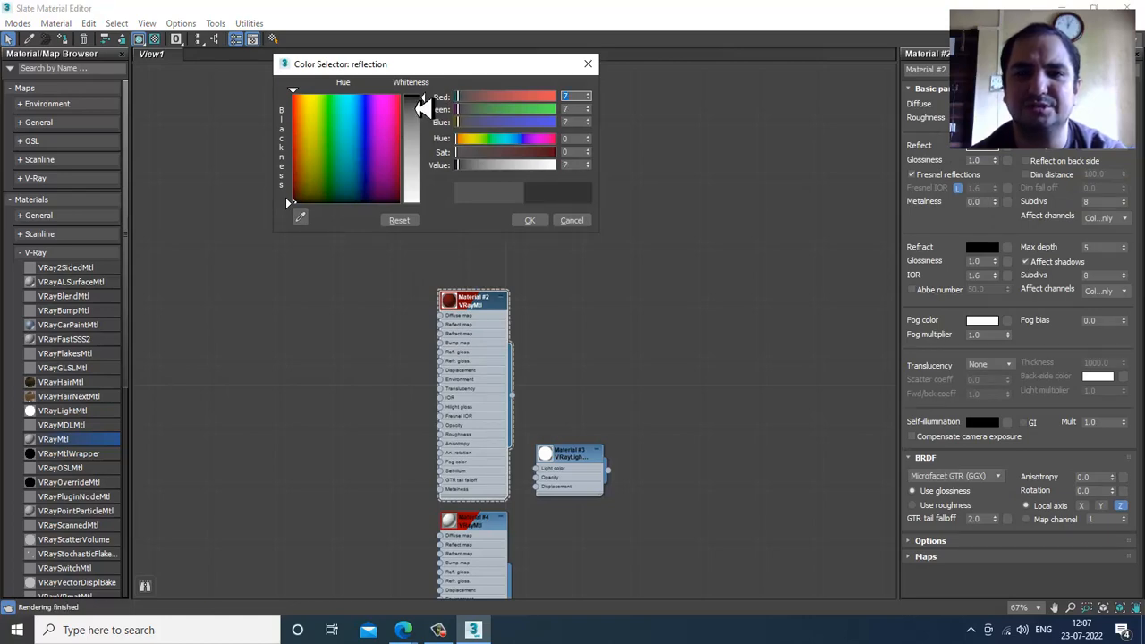
{"action": "left_click", "coordinate": [529, 220]}
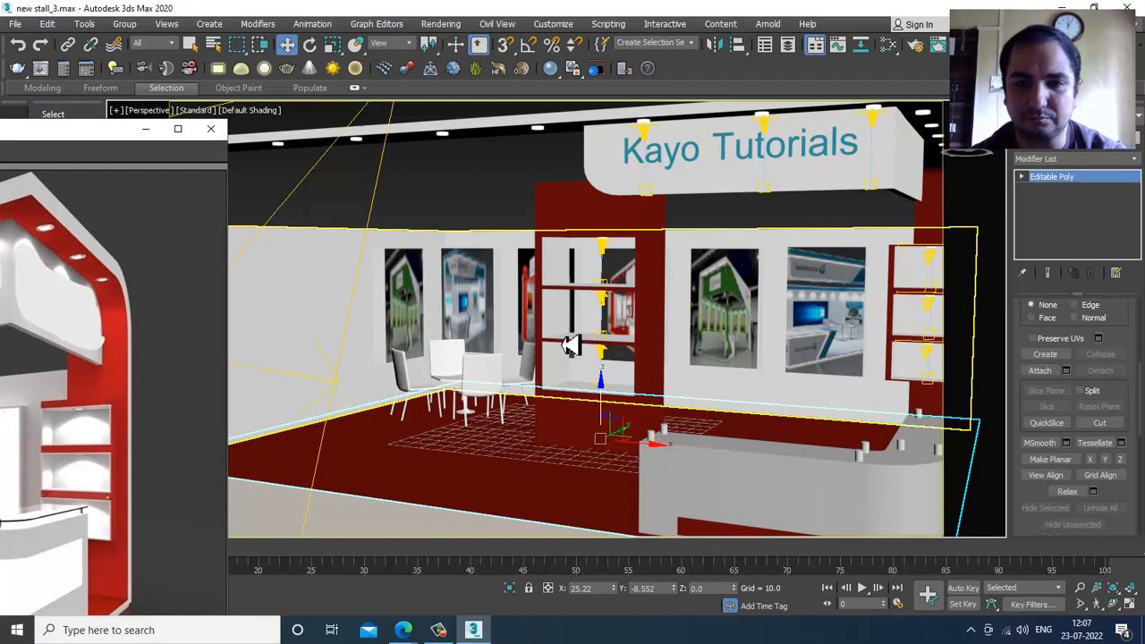
Run a test render of a close-up of the chairs and round table, and stop it during the first prepass
{"action": "scroll", "coordinate": [680, 353], "scroll_direction": "up", "scroll_amount": 10}
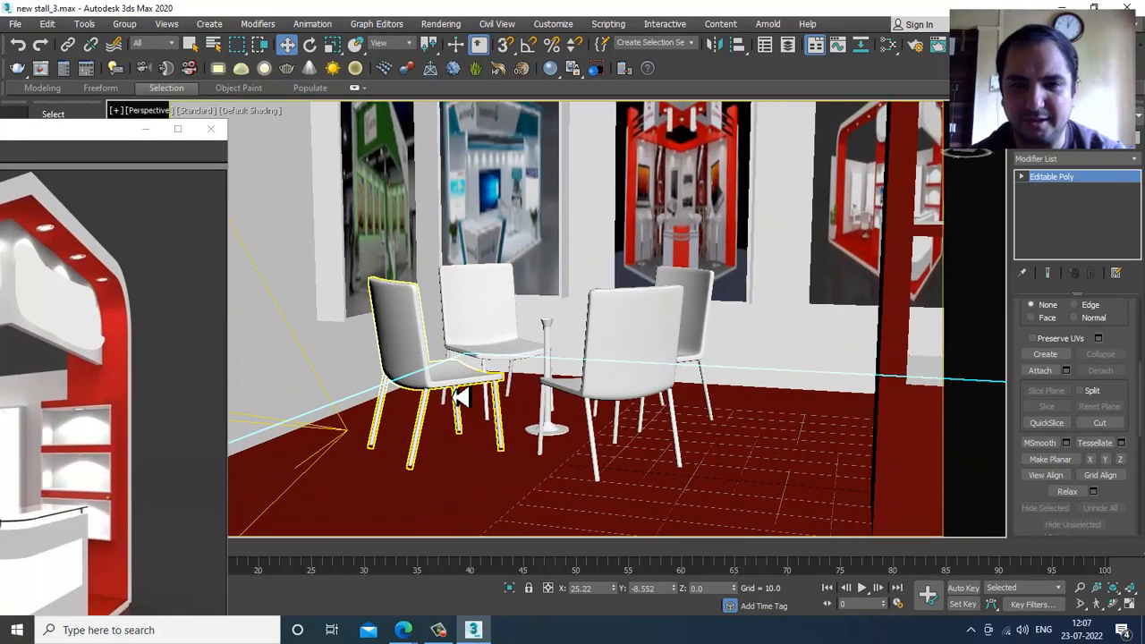
{"action": "scroll", "coordinate": [586, 387], "scroll_direction": "up", "scroll_amount": 5}
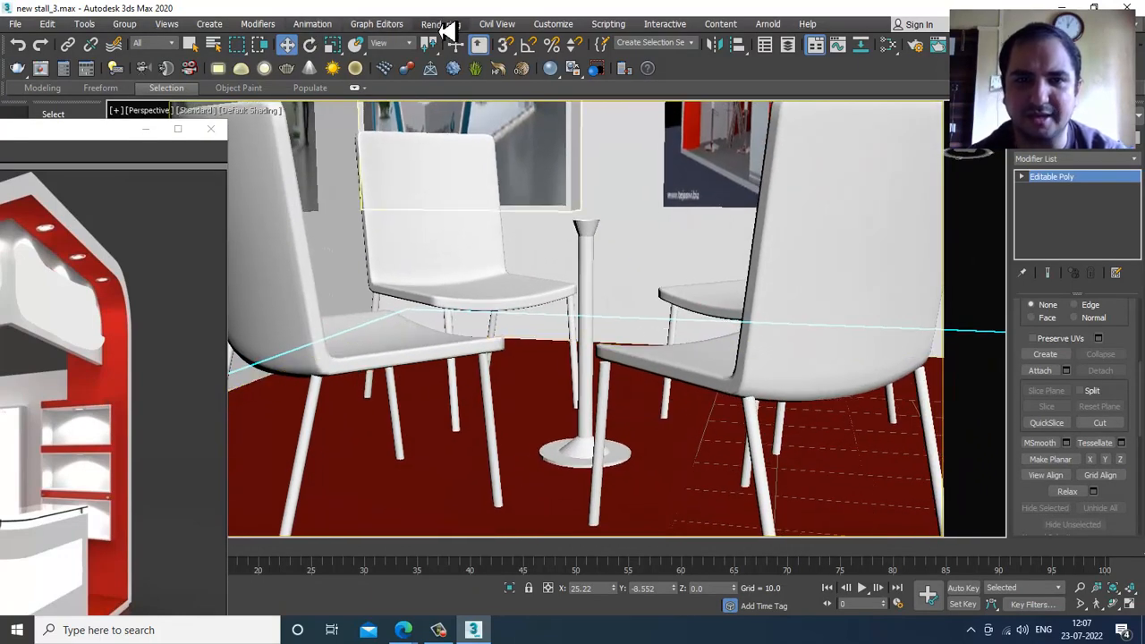
{"action": "left_click", "coordinate": [445, 25]}
{"action": "left_click", "coordinate": [445, 50]}
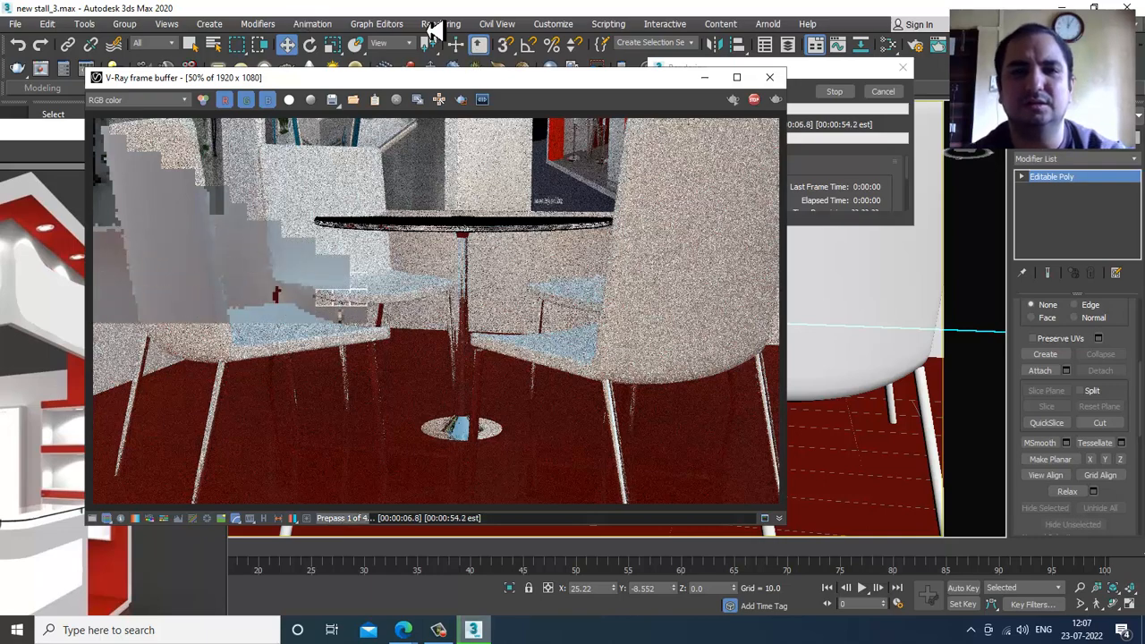
{"action": "key", "text": "Escape"}
Define a render region around the round table and the surrounding chairs and render only that region
{"action": "left_click", "coordinate": [462, 102]}
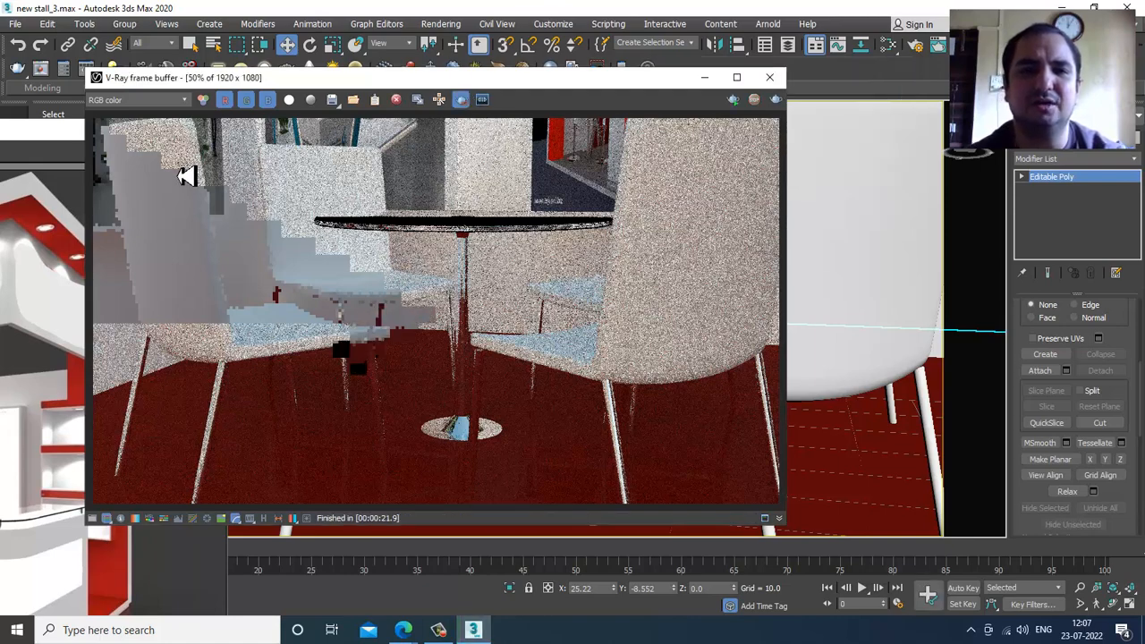
{"action": "left_click_drag", "start_coordinate": [162, 149], "coordinate": [630, 505]}
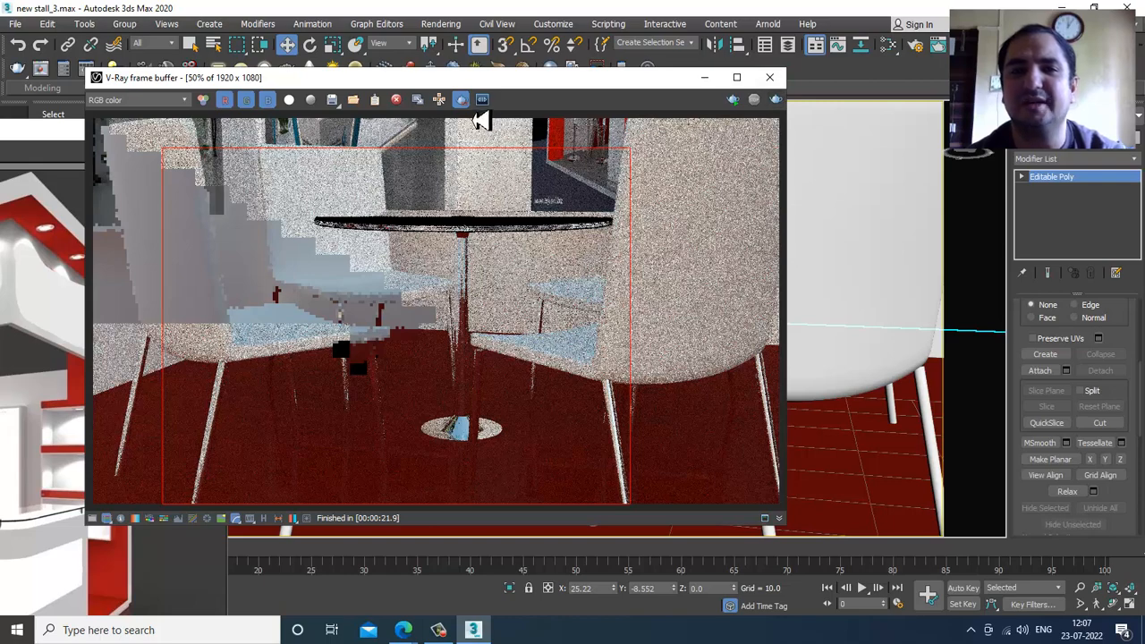
{"action": "left_click", "coordinate": [775, 100]}
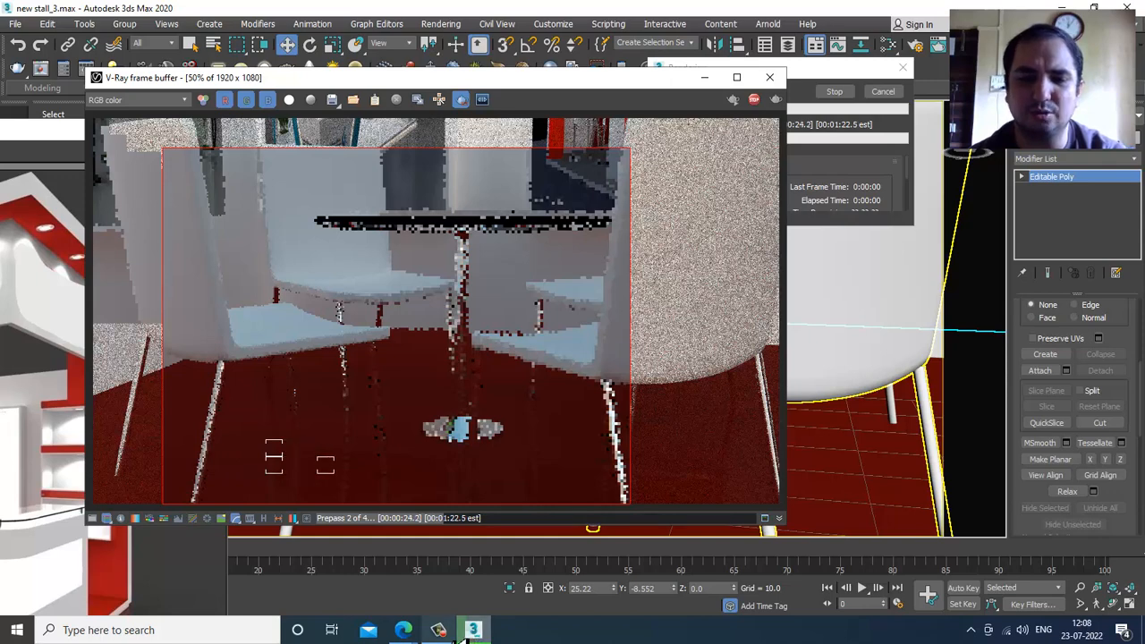
{"action": "mouse_move", "coordinate": [449, 632]}
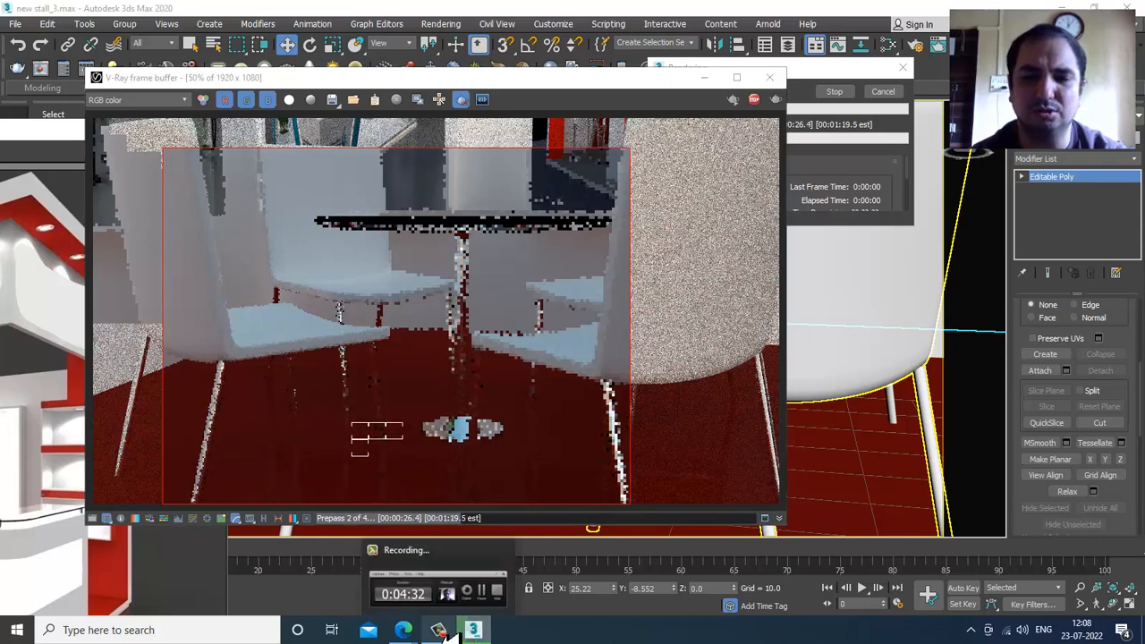
{"action": "left_click", "coordinate": [447, 630]}
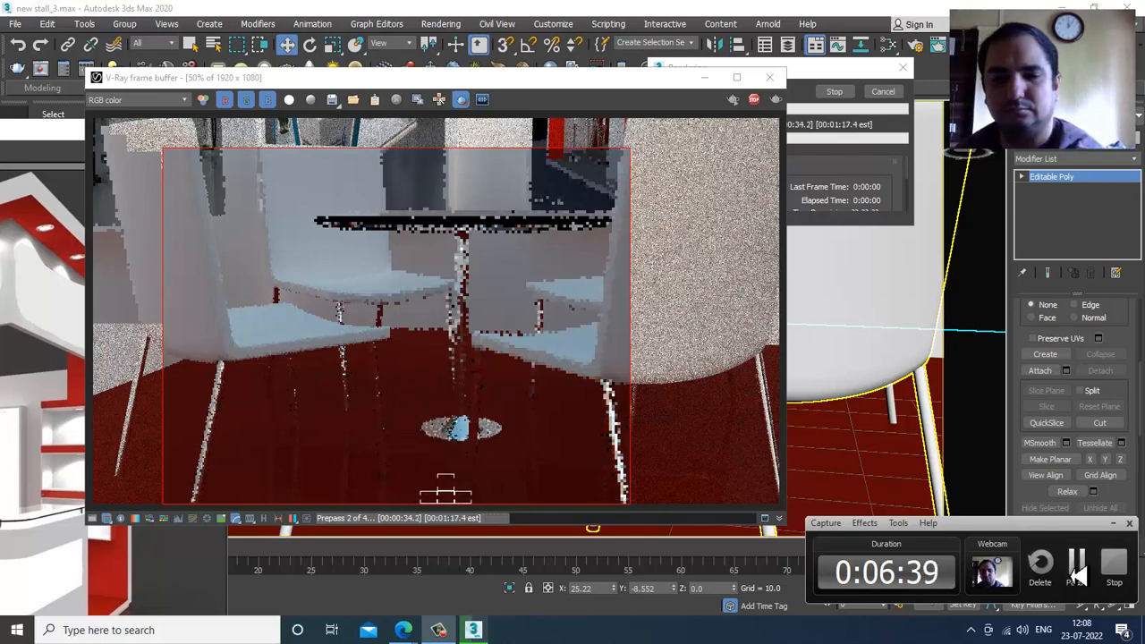
{"action": "left_click", "coordinate": [1076, 573]}
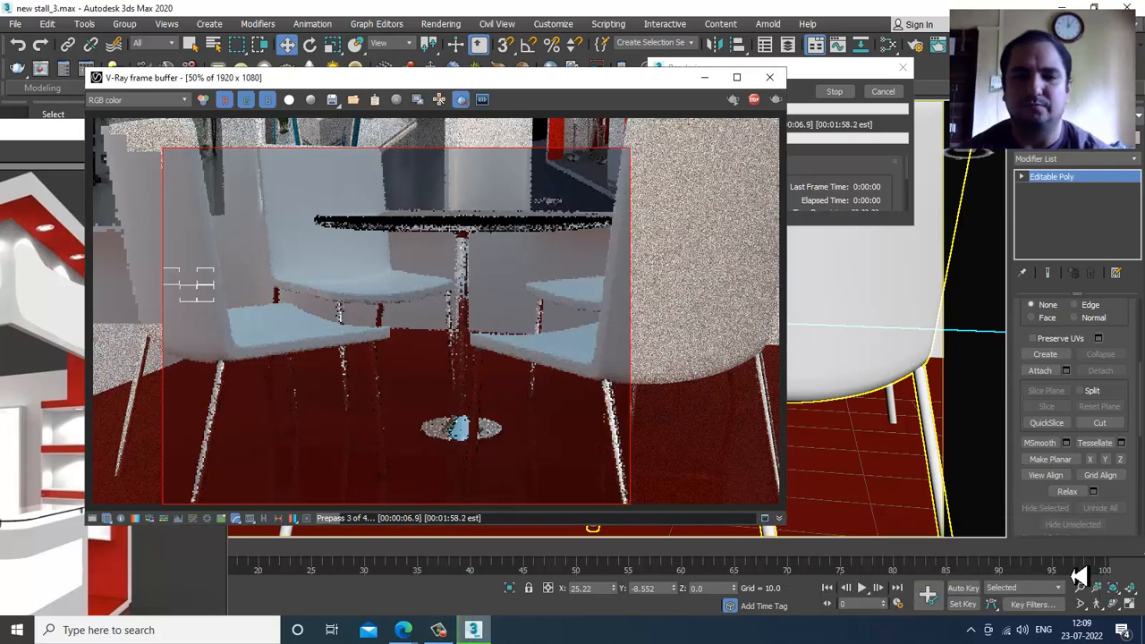
{"action": "left_click", "coordinate": [445, 630]}
{"action": "left_click", "coordinate": [438, 630]}
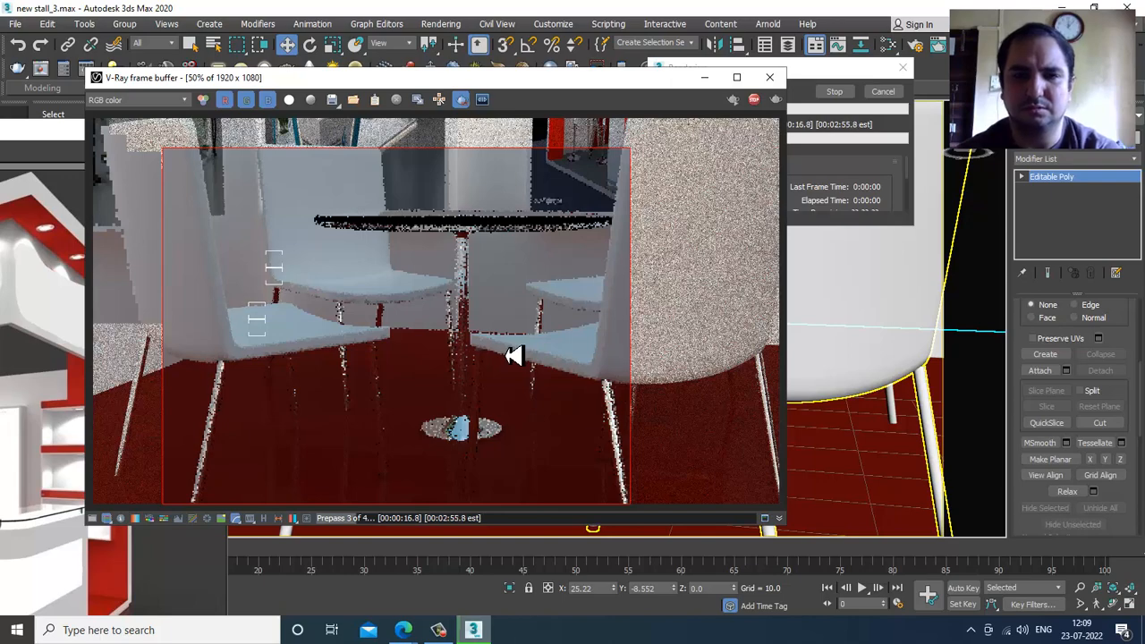
Close the region render, frame the whole stall in the perspective view and open the render setup
{"action": "left_click", "coordinate": [769, 77]}
{"action": "scroll", "coordinate": [640, 303], "scroll_direction": "down", "scroll_amount": 8}
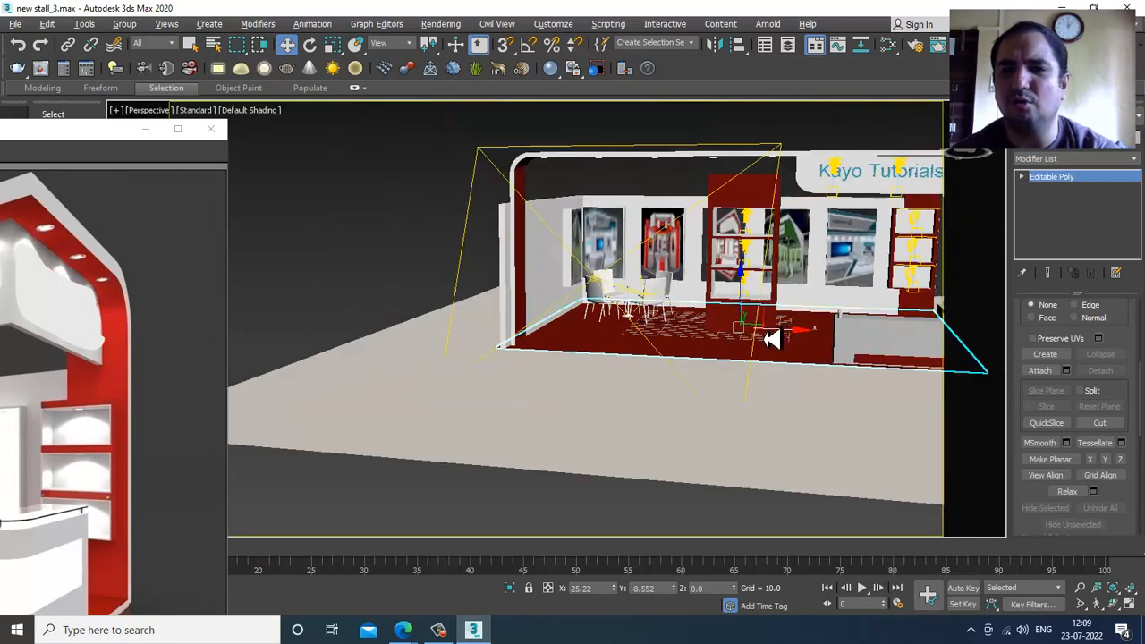
{"action": "middle_click_drag", "start_coordinate": [772, 337], "coordinate": [721, 417]}
{"action": "scroll", "coordinate": [687, 364], "scroll_direction": "up", "scroll_amount": 2}
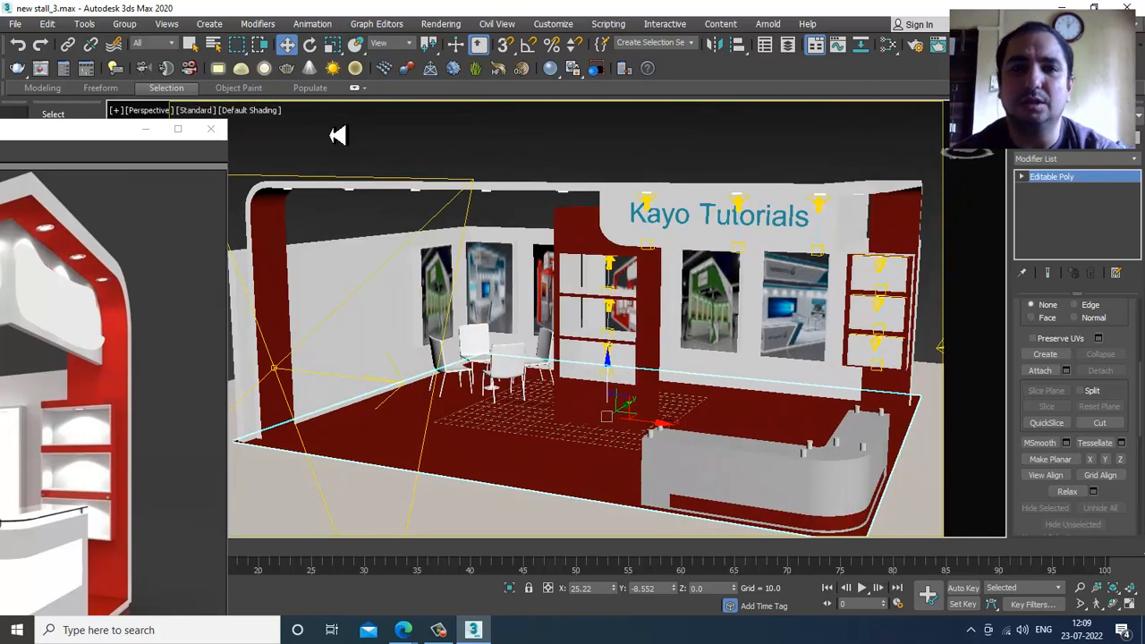
{"action": "left_click", "coordinate": [446, 27]}
{"action": "left_click", "coordinate": [510, 101]}
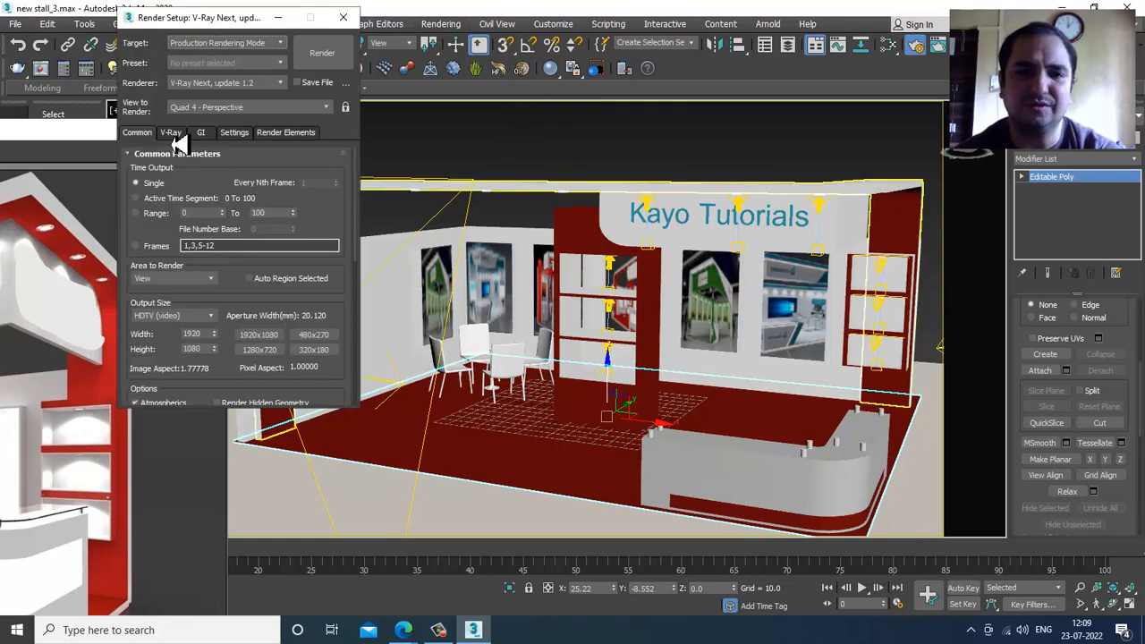
{"action": "scroll", "coordinate": [242, 362], "scroll_direction": "down", "scroll_amount": 3}
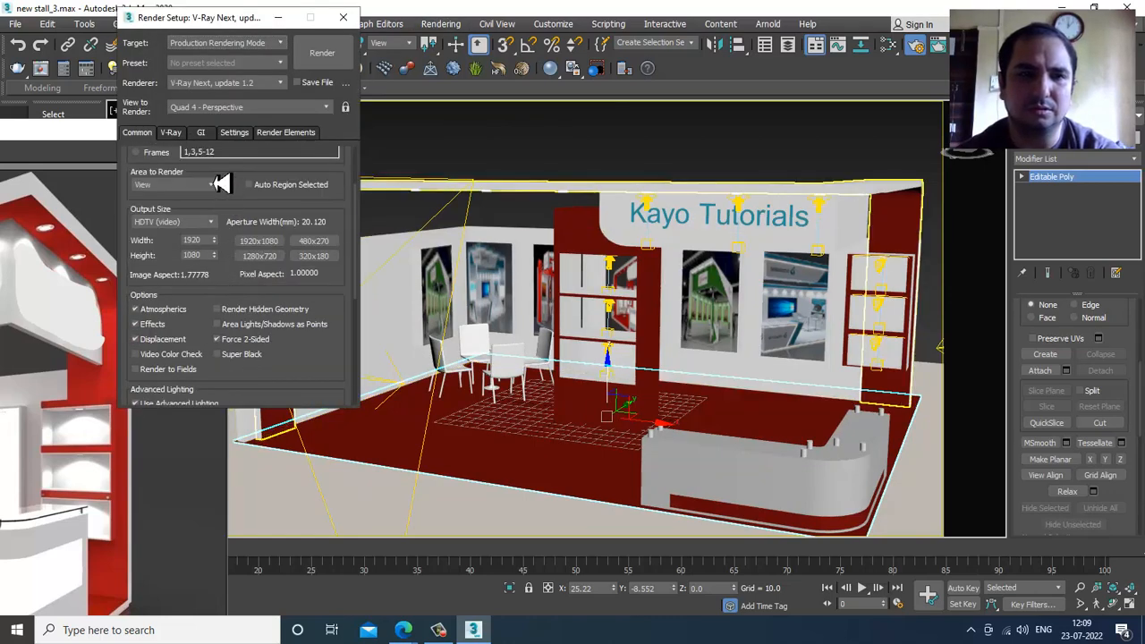
Switch V-Ray's Global switches to Expert mode and keep Adaptive lights as the light evaluation method
{"action": "left_click", "coordinate": [170, 133]}
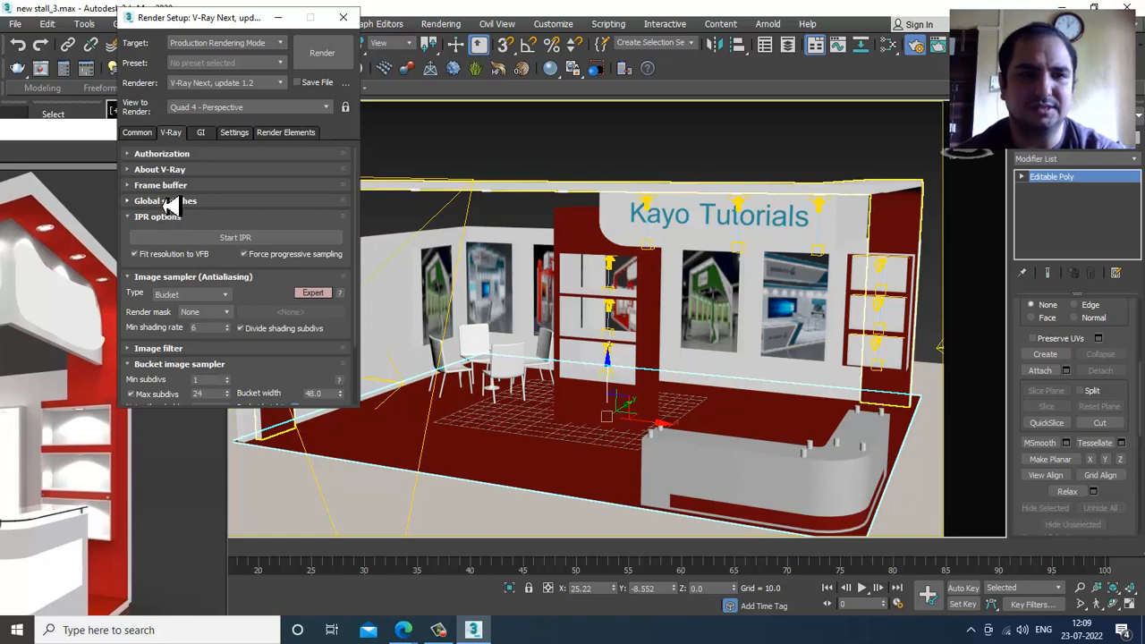
{"action": "left_click", "coordinate": [172, 203]}
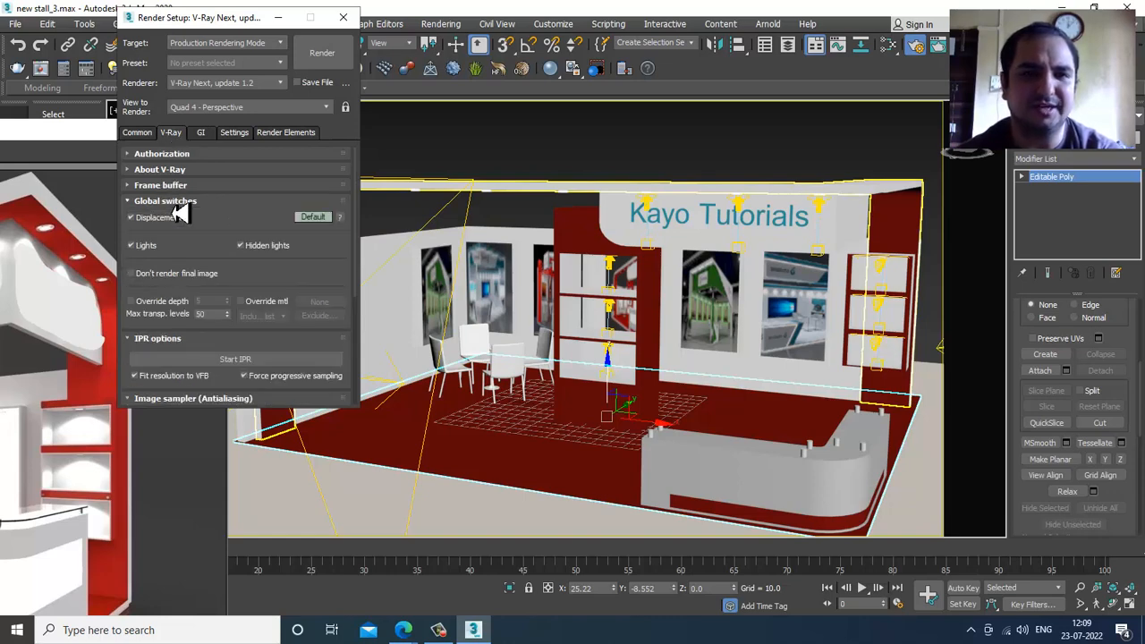
{"action": "left_click", "coordinate": [312, 217]}
{"action": "left_click", "coordinate": [312, 217]}
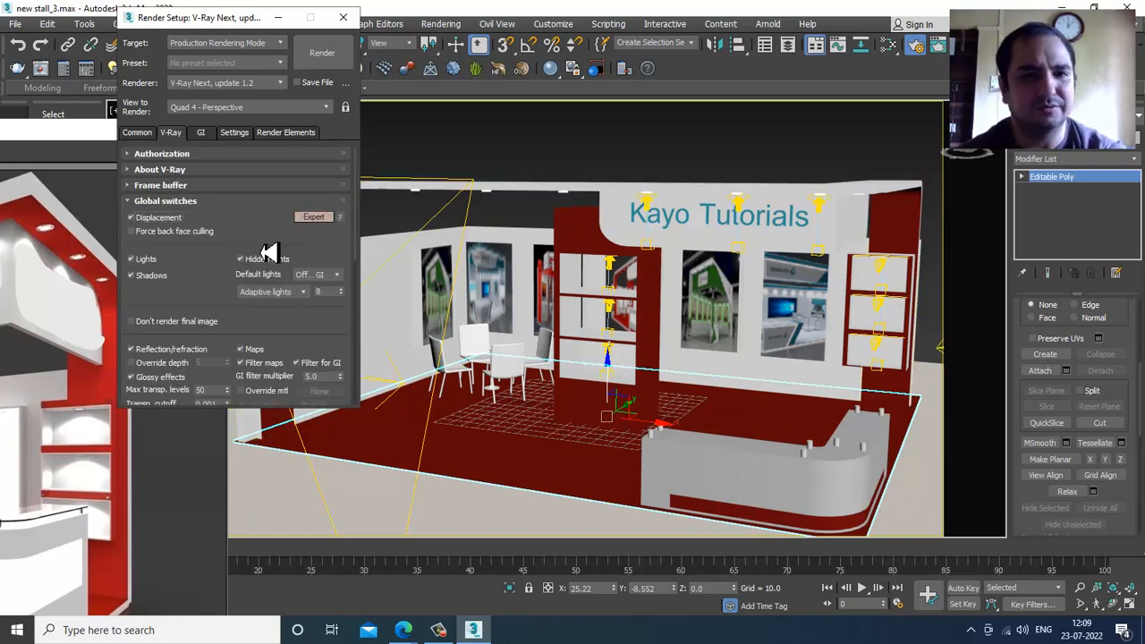
{"action": "scroll", "coordinate": [269, 256], "scroll_direction": "down", "scroll_amount": 2}
{"action": "left_click", "coordinate": [271, 236]}
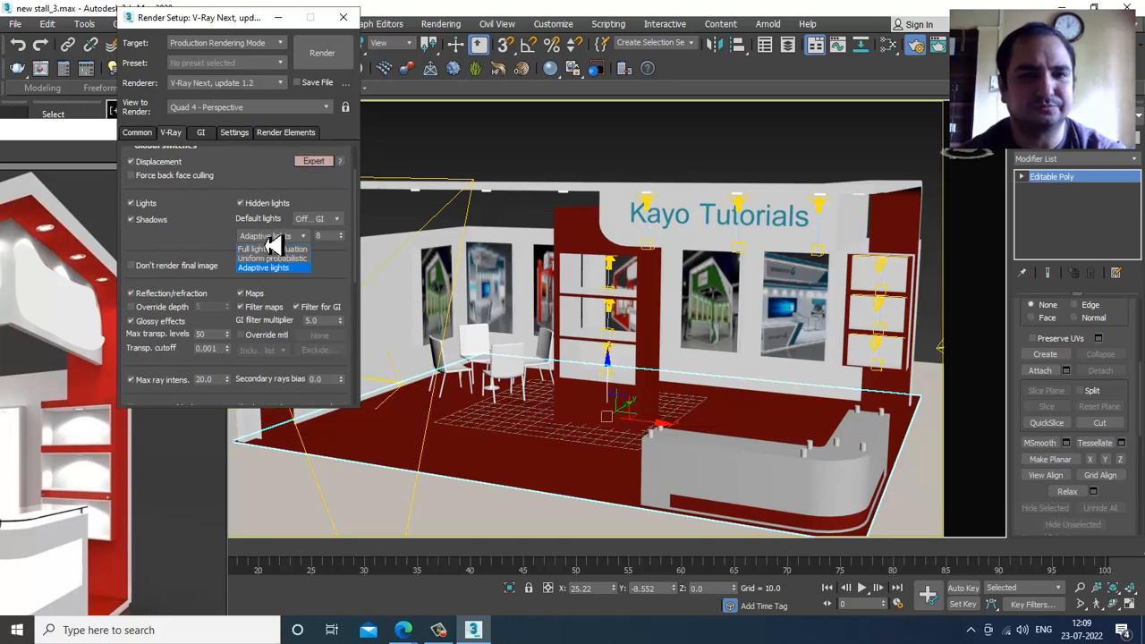
{"action": "left_click", "coordinate": [268, 239]}
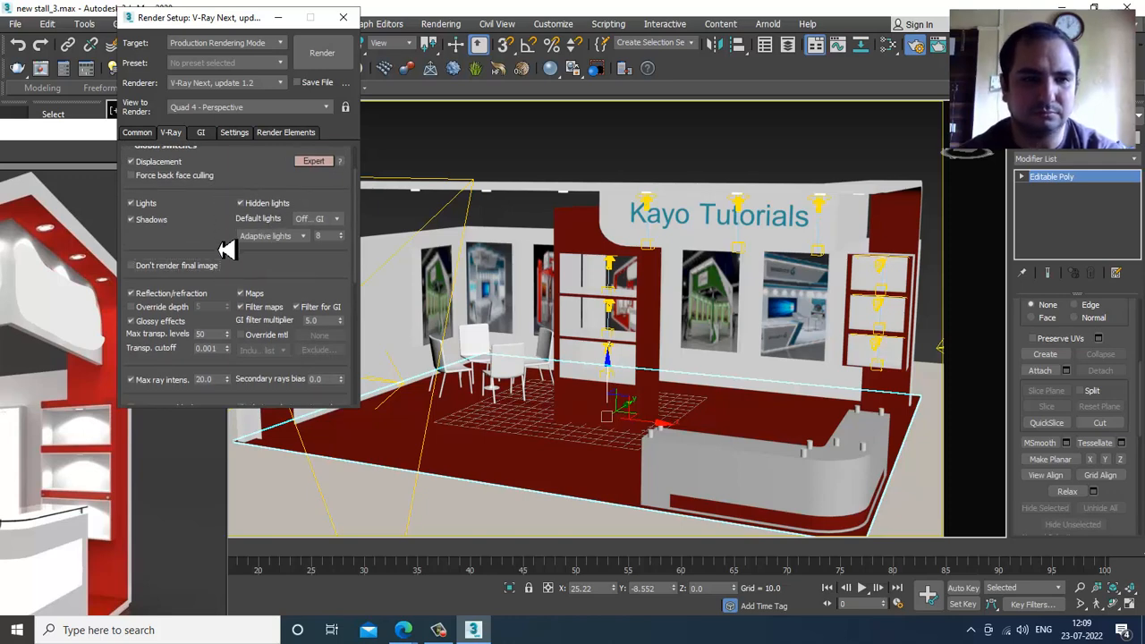
Expand the Image filter settings and choose Catmull-Rom as the filter
{"action": "scroll", "coordinate": [226, 250], "scroll_direction": "down", "scroll_amount": 5}
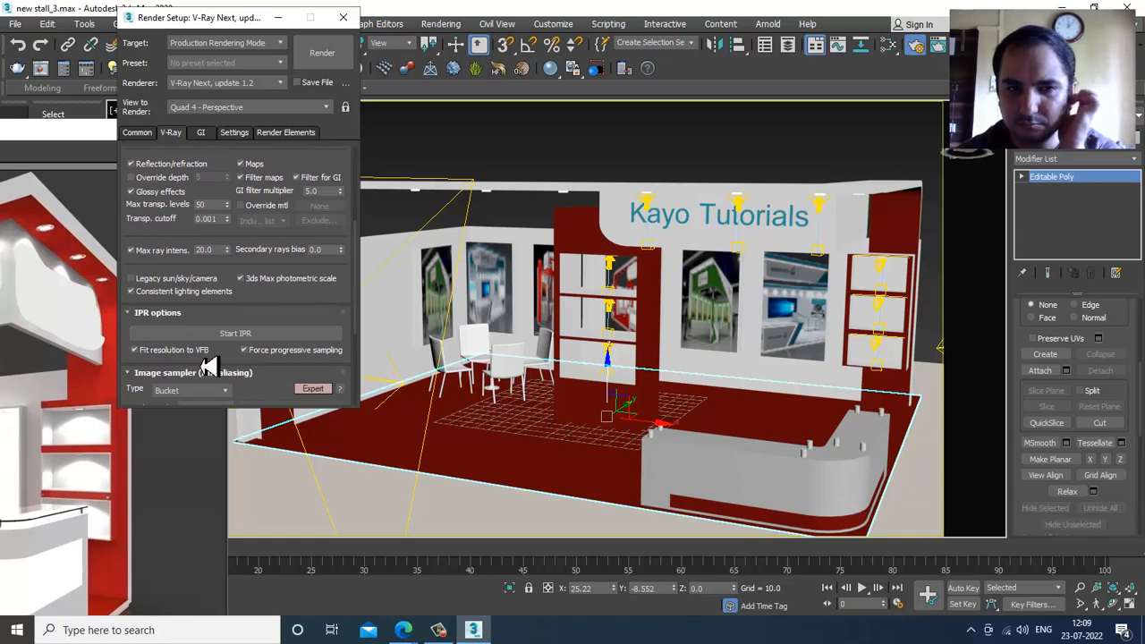
{"action": "left_click_drag", "start_coordinate": [225, 310], "coordinate": [238, 184]}
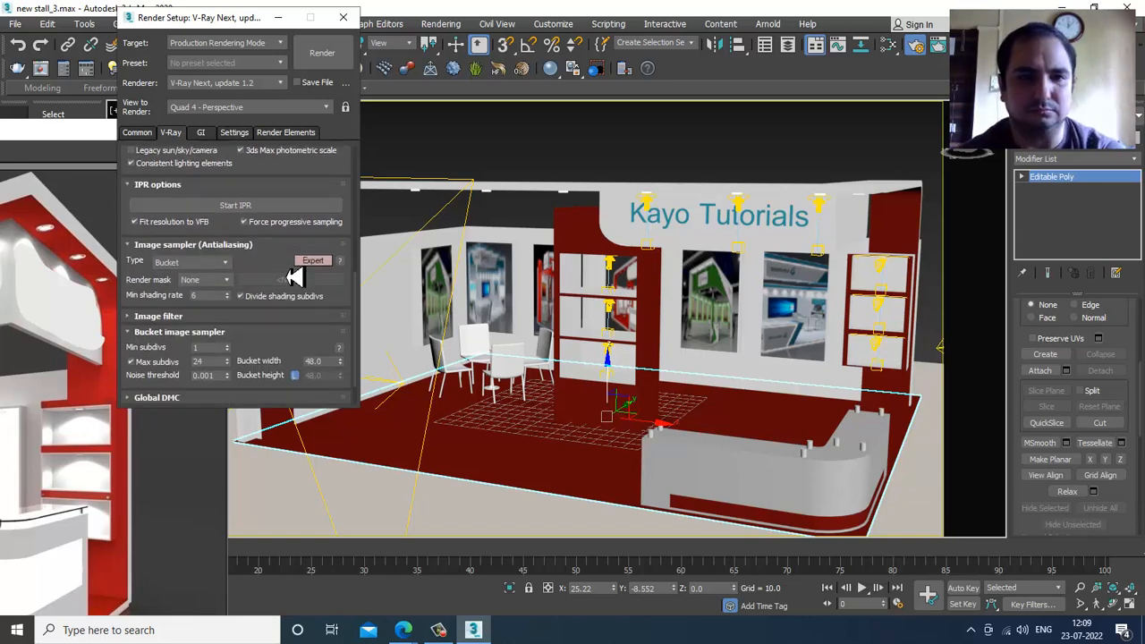
{"action": "left_click", "coordinate": [243, 320]}
{"action": "left_click", "coordinate": [295, 341]}
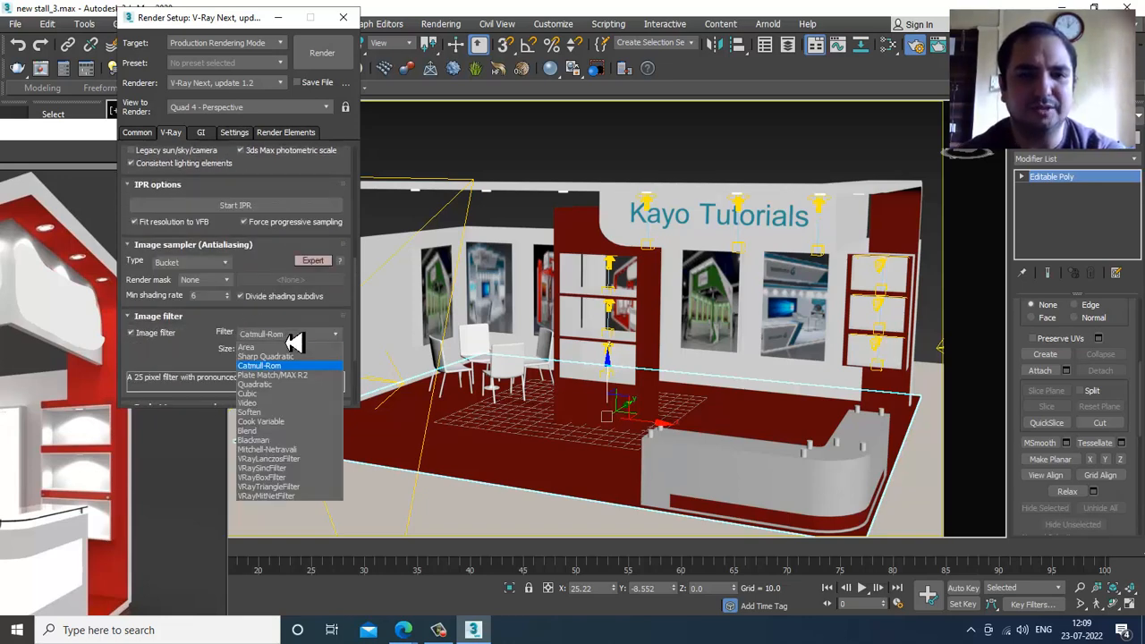
{"action": "left_click", "coordinate": [293, 366]}
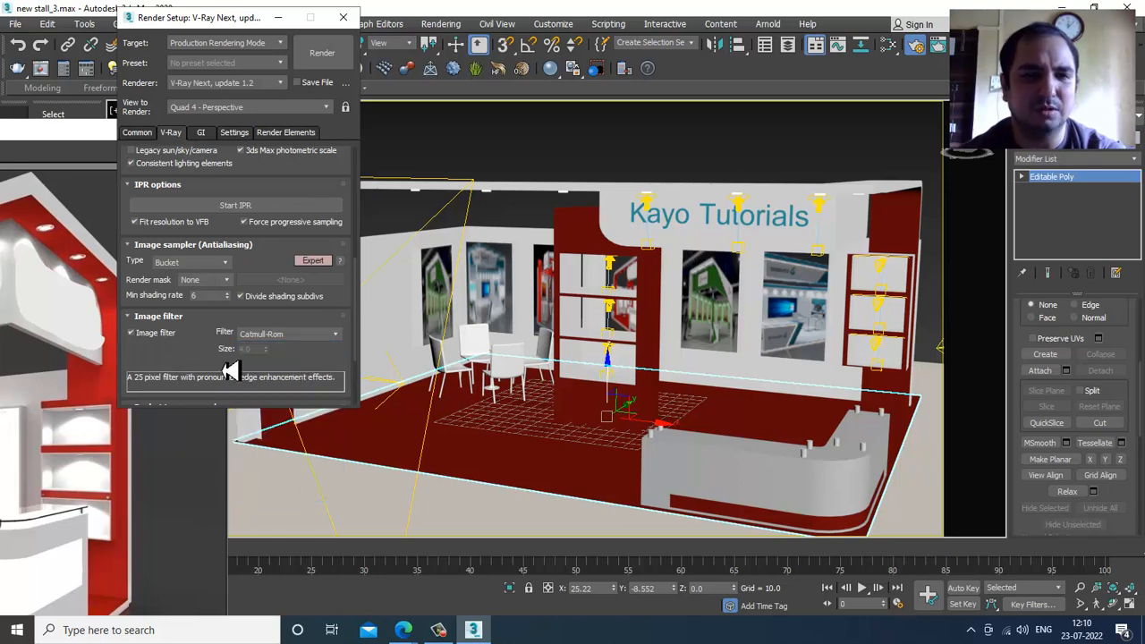
Set the Bucket image sampler's max subdivs to 16 and expand the Global DMC settings
{"action": "left_click_drag", "start_coordinate": [226, 368], "coordinate": [231, 221]}
{"action": "left_click_drag", "start_coordinate": [218, 316], "coordinate": [187, 318]}
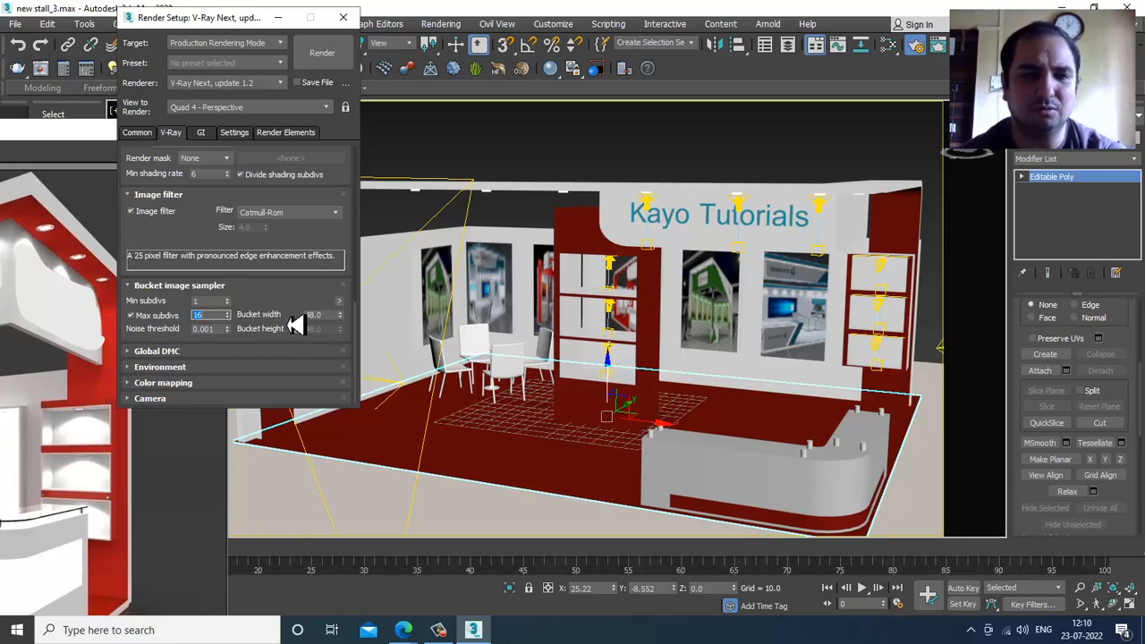
{"action": "left_click", "coordinate": [215, 353]}
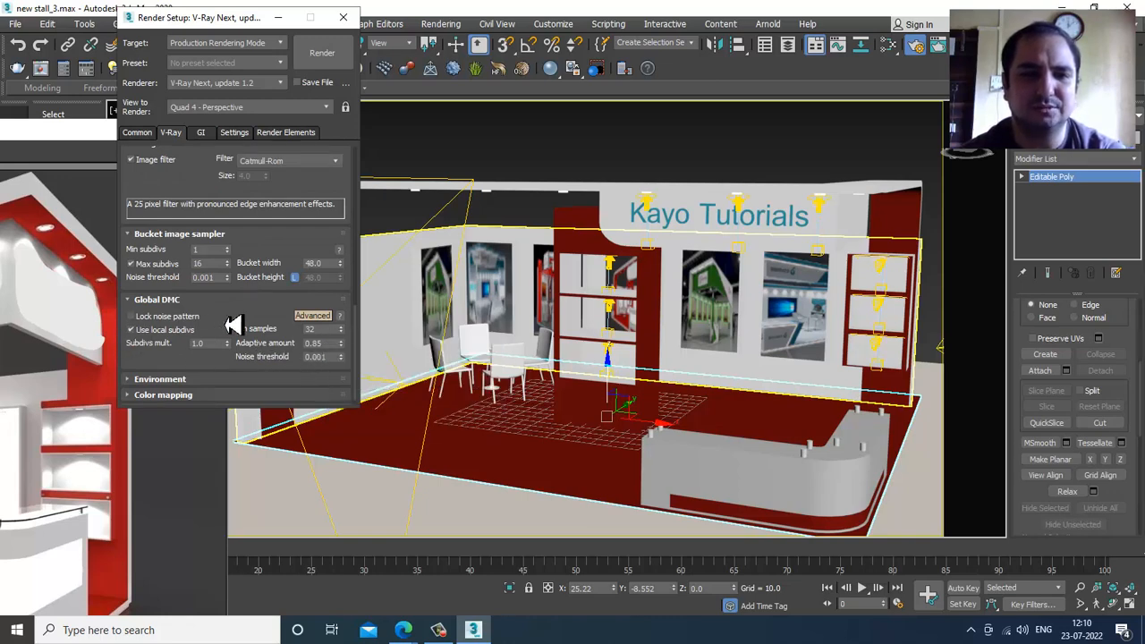
Expand V-Ray's Environment settings, then set Color mapping to Exponential and show its Advanced options
{"action": "scroll", "coordinate": [235, 309], "scroll_direction": "down", "scroll_amount": 1}
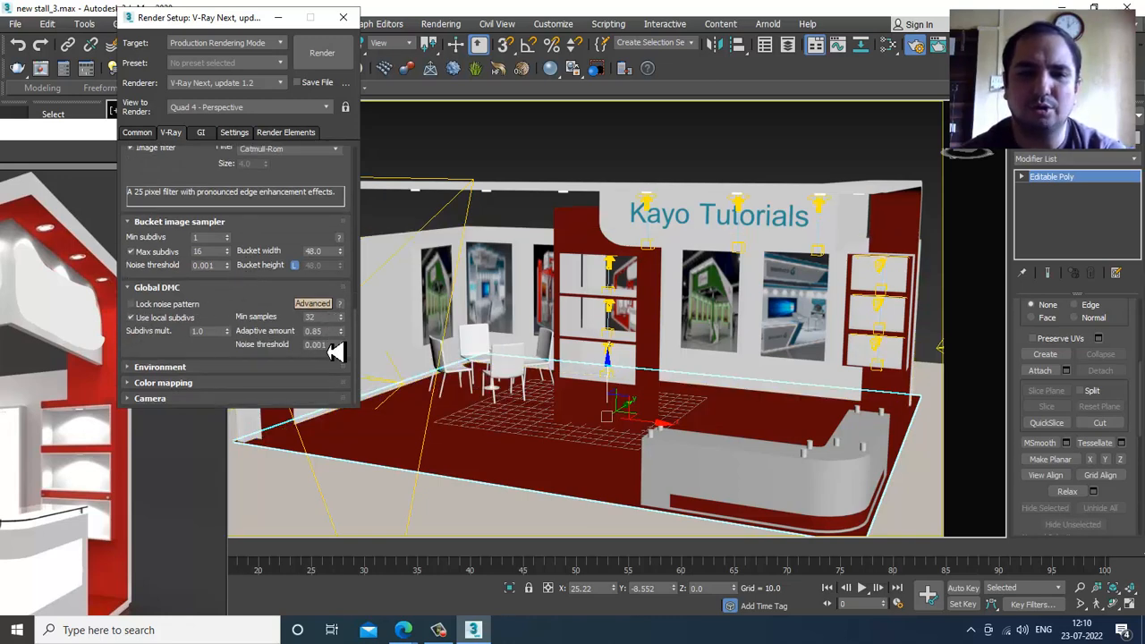
{"action": "mouse_move", "coordinate": [341, 355]}
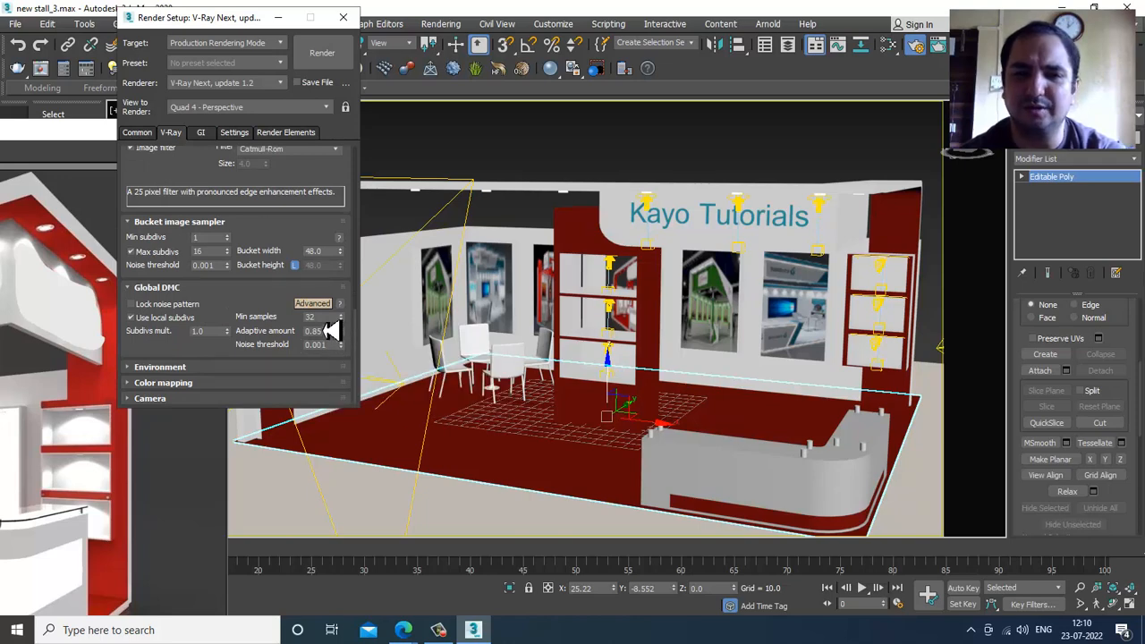
{"action": "left_click", "coordinate": [154, 367]}
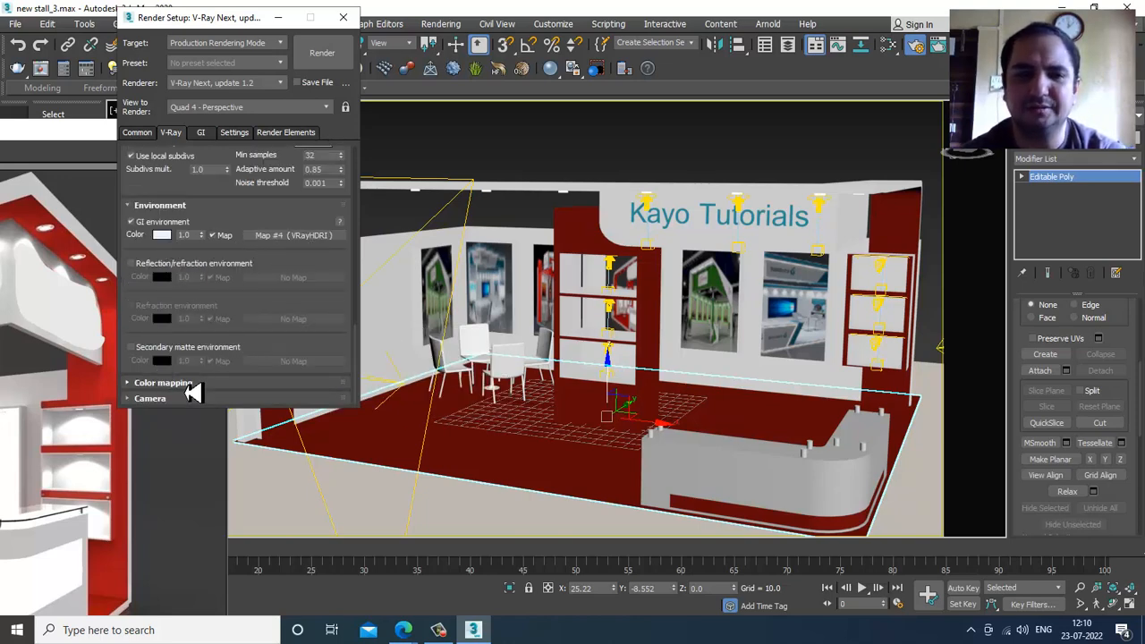
{"action": "left_click", "coordinate": [163, 383]}
{"action": "left_click", "coordinate": [188, 353]}
{"action": "left_click", "coordinate": [208, 386]}
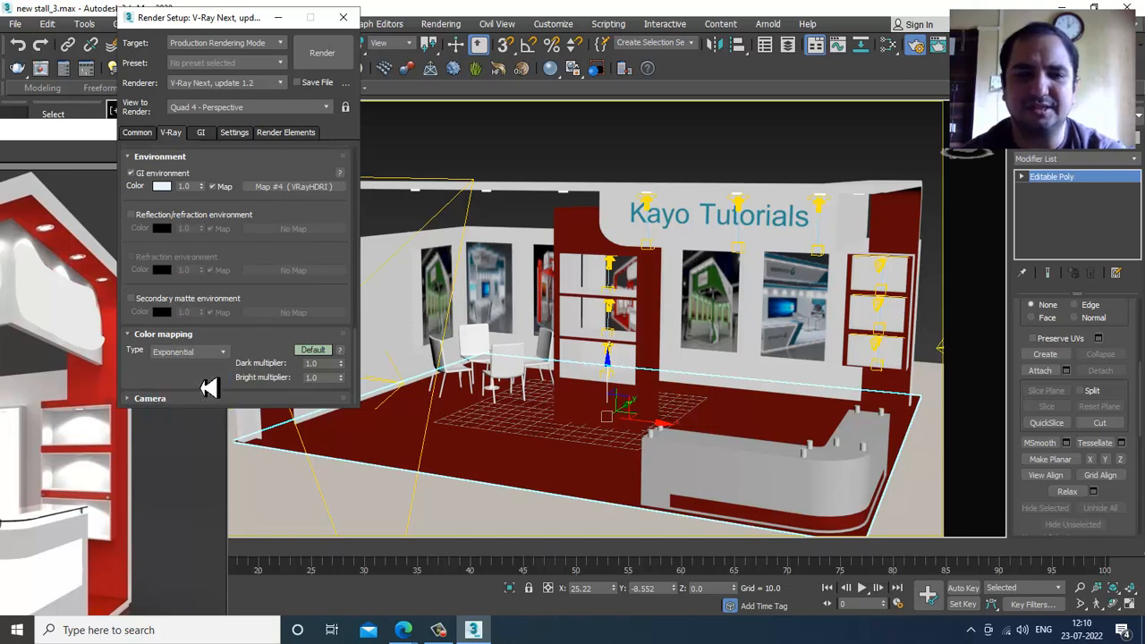
{"action": "left_click", "coordinate": [315, 351]}
{"action": "scroll", "coordinate": [192, 391], "scroll_direction": "down", "scroll_amount": 2}
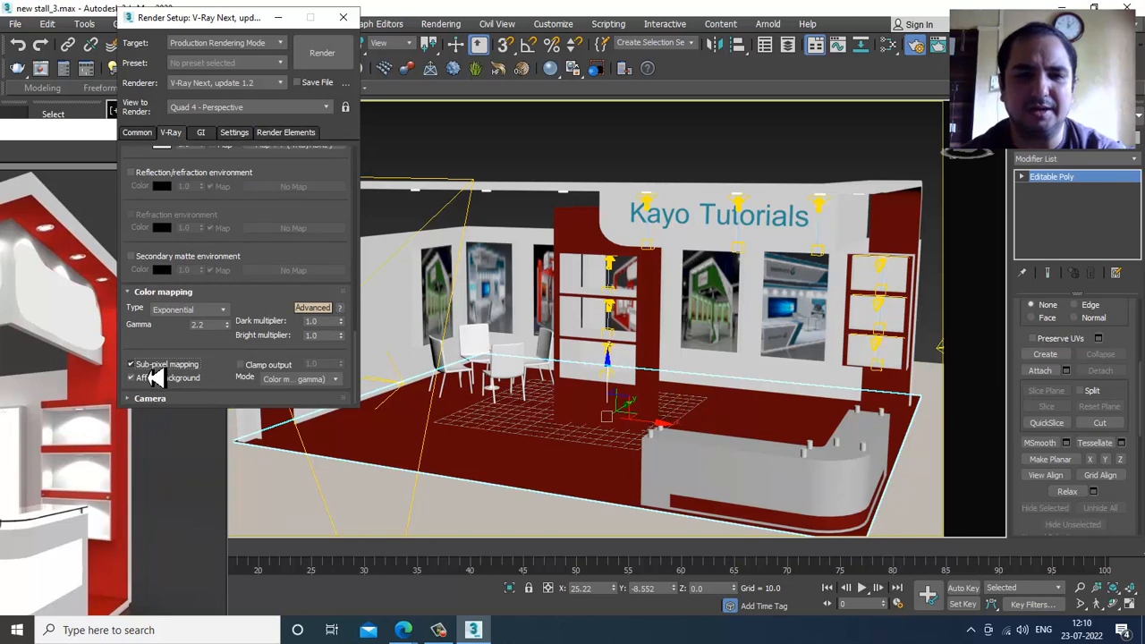
Show the additional Global illumination options beyond Default mode and expand the Irradiance map settings
{"action": "left_click", "coordinate": [201, 132]}
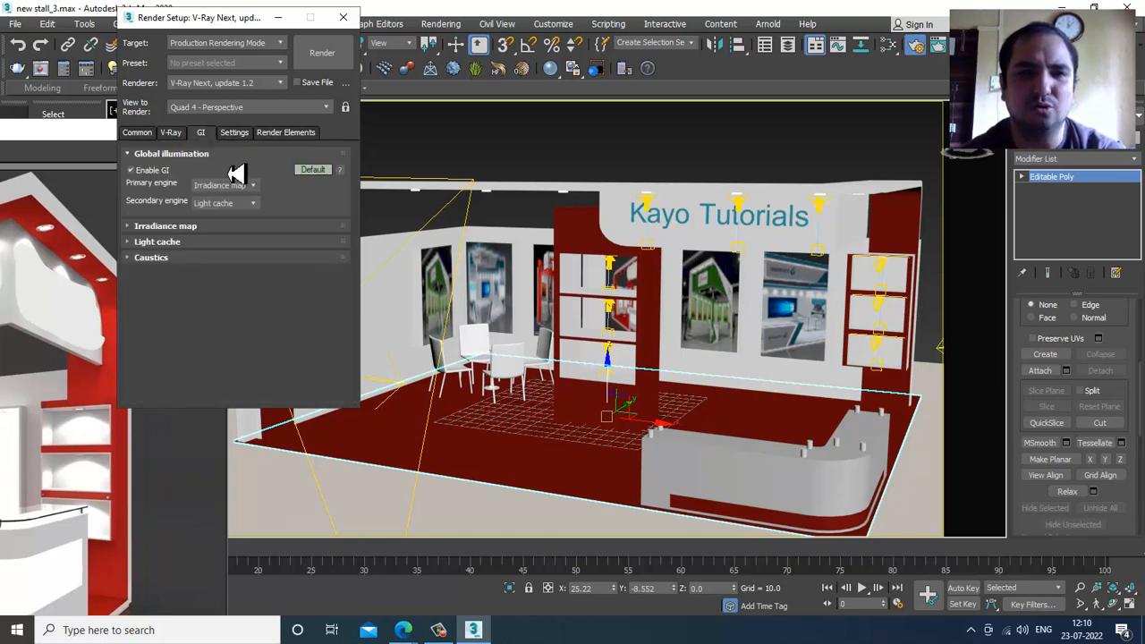
{"action": "left_click", "coordinate": [315, 170]}
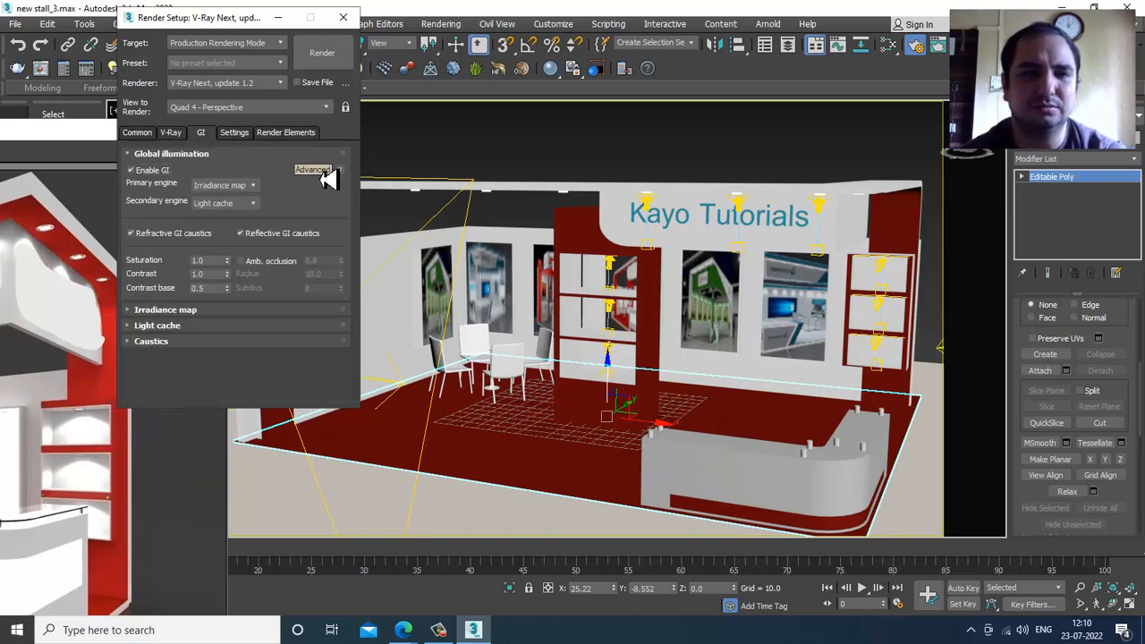
{"action": "left_click", "coordinate": [322, 171]}
{"action": "left_click", "coordinate": [184, 310]}
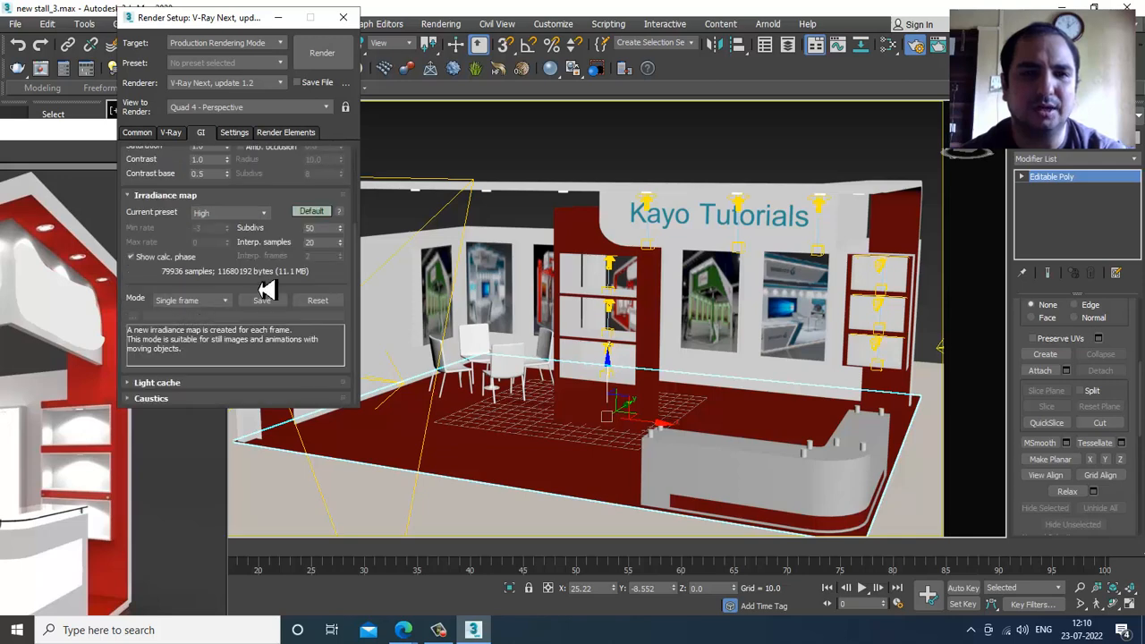
Switch the Irradiance map to Expert mode and set its subdivs to 180 and interp. samples to 60
{"action": "left_click", "coordinate": [323, 213]}
{"action": "left_click", "coordinate": [324, 213]}
{"action": "left_click", "coordinate": [315, 229]}
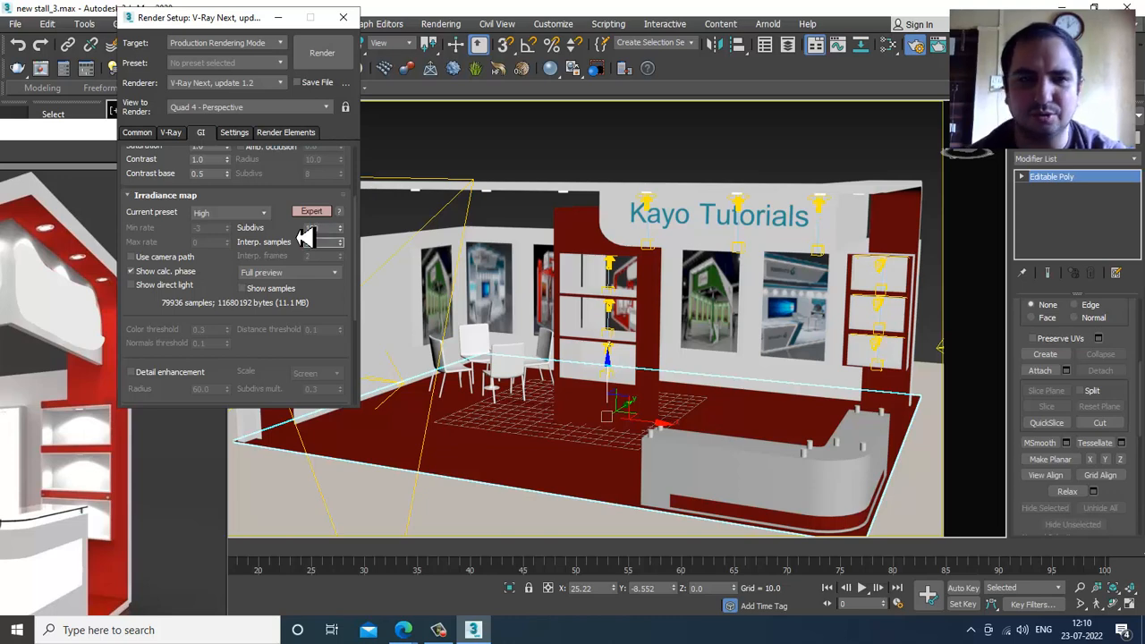
{"action": "type", "text": "180"}
{"action": "key", "text": "Tab"}
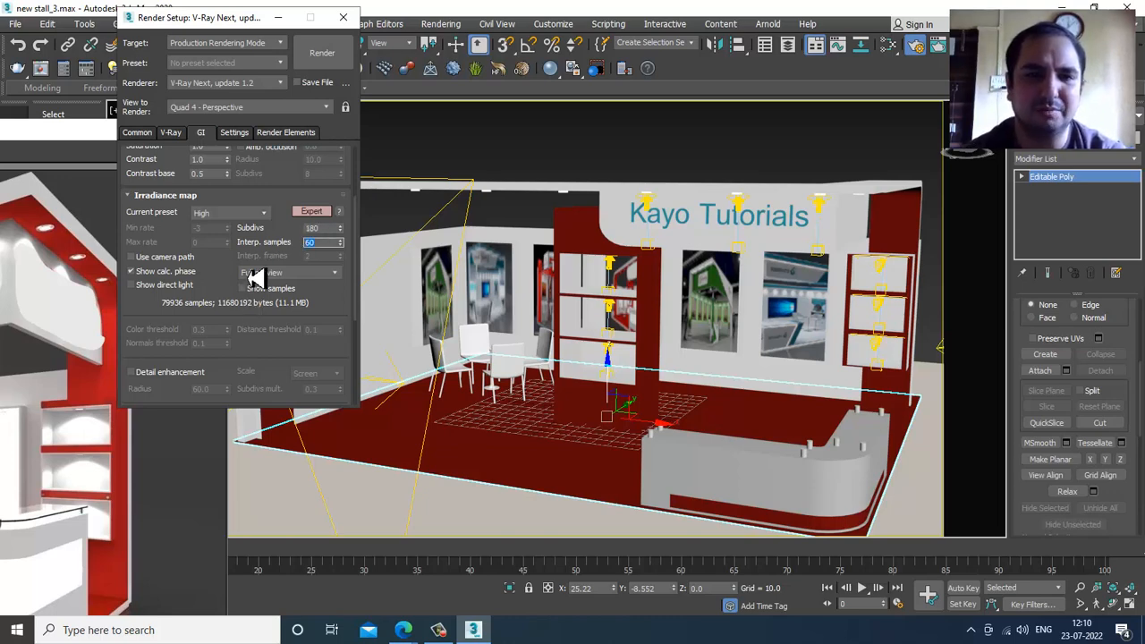
{"action": "left_click_drag", "start_coordinate": [235, 291], "coordinate": [206, 100]}
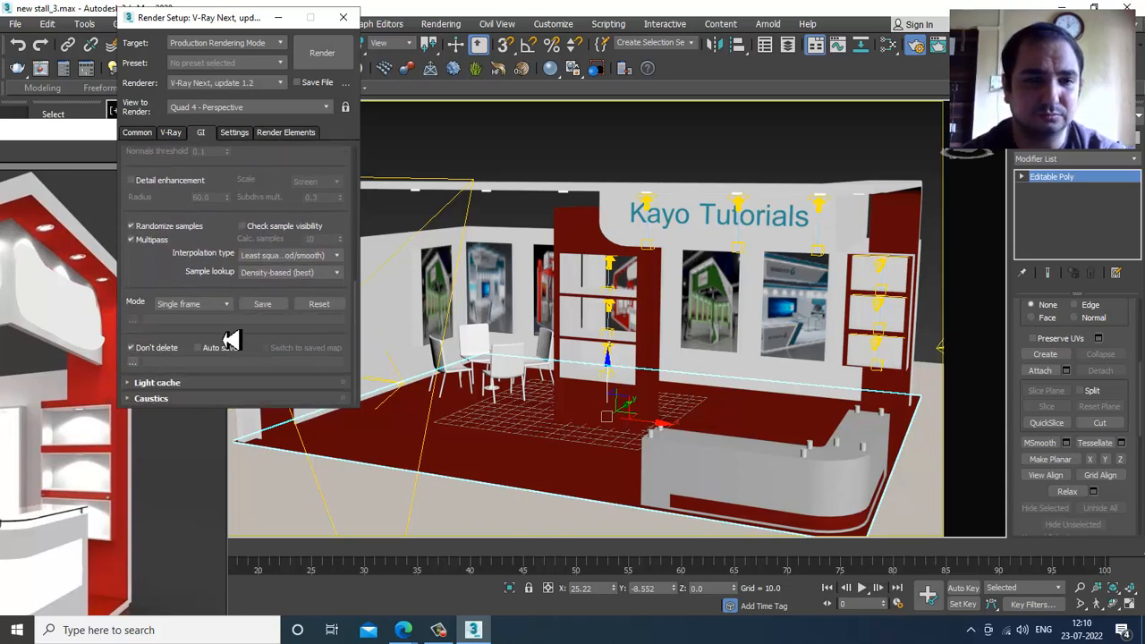
Set the Light cache subdivs to 1500 and switch its settings to Advanced mode
{"action": "left_click", "coordinate": [185, 385]}
{"action": "double_click", "coordinate": [197, 305]}
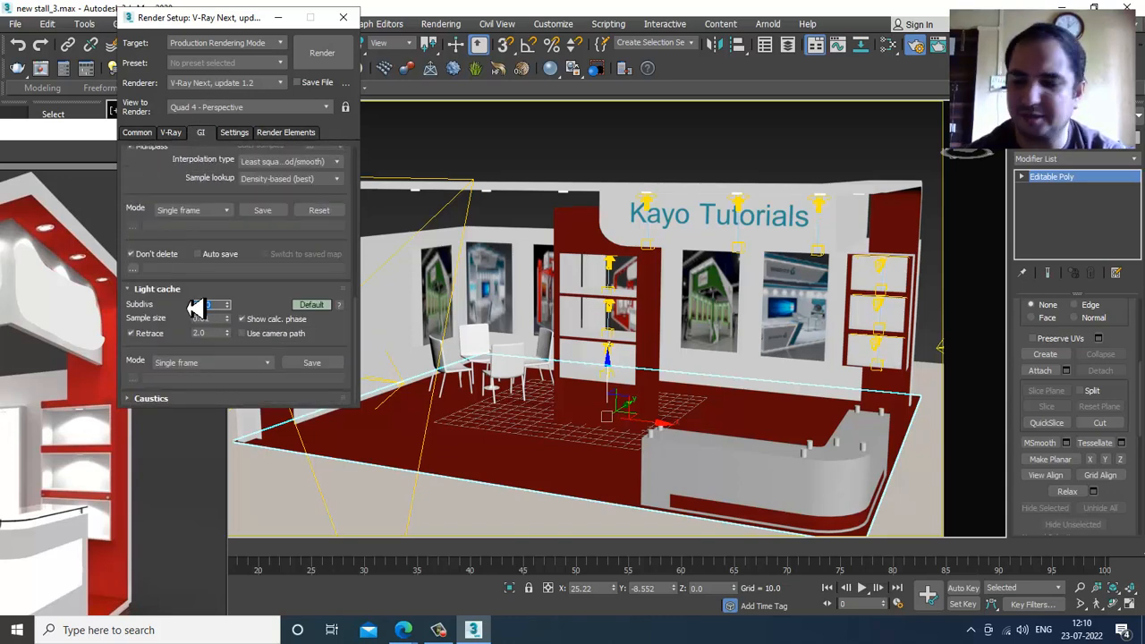
{"action": "type", "text": "1500"}
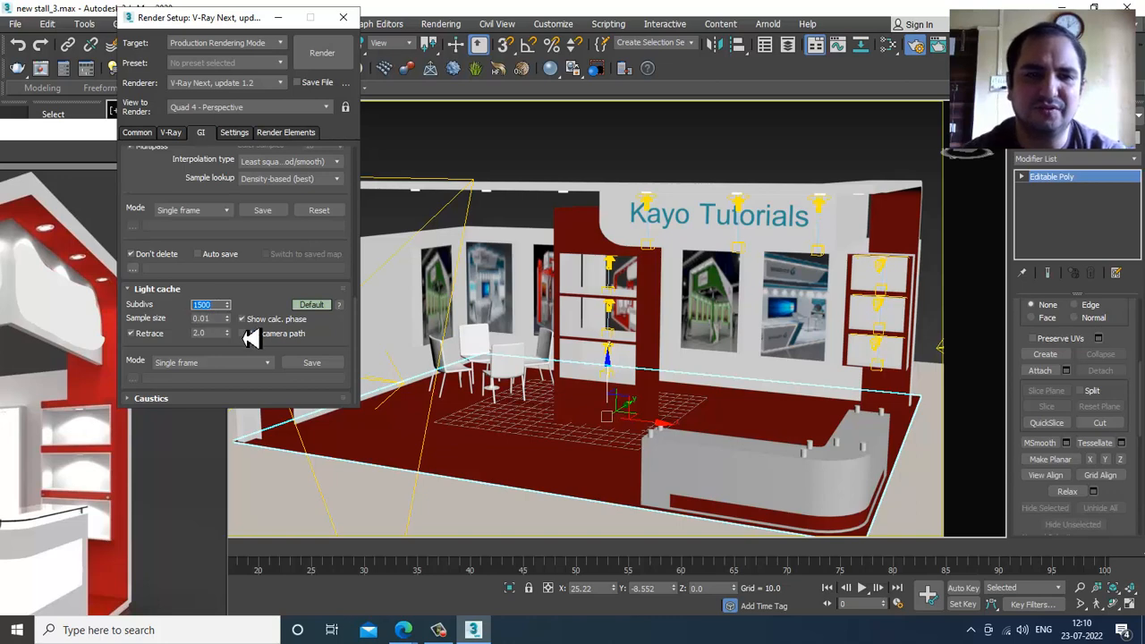
{"action": "left_click", "coordinate": [322, 305]}
{"action": "left_click_drag", "start_coordinate": [304, 331], "coordinate": [300, 216]}
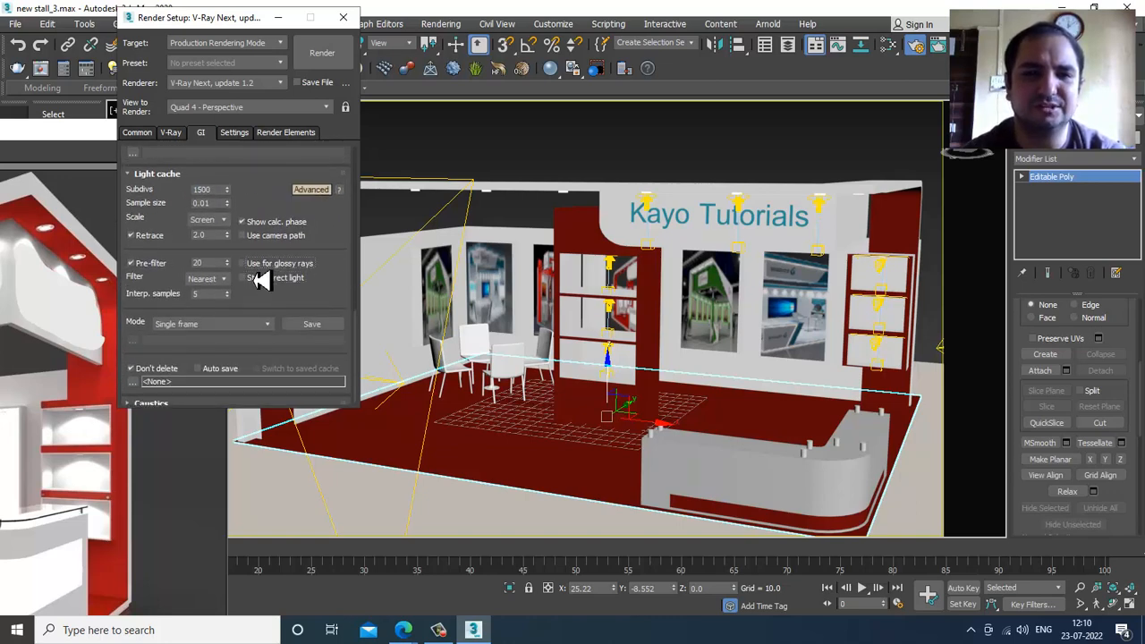
Switch V-Ray's System settings to Expert mode and set the dynamic memory limit to 8000 MB
{"action": "left_click", "coordinate": [249, 134]}
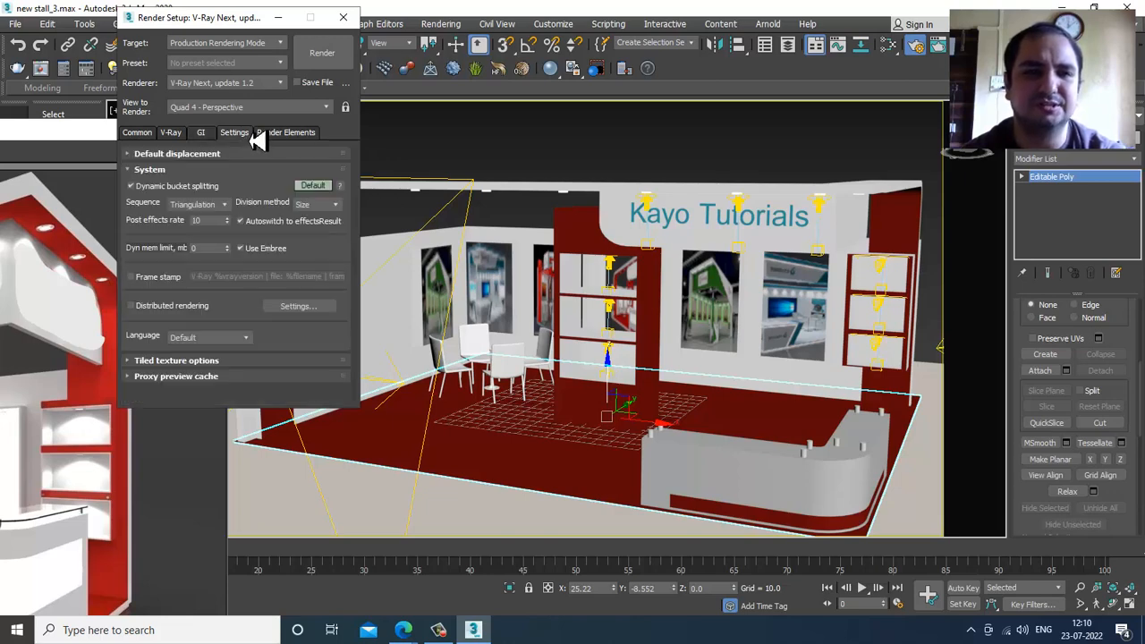
{"action": "left_click", "coordinate": [313, 185]}
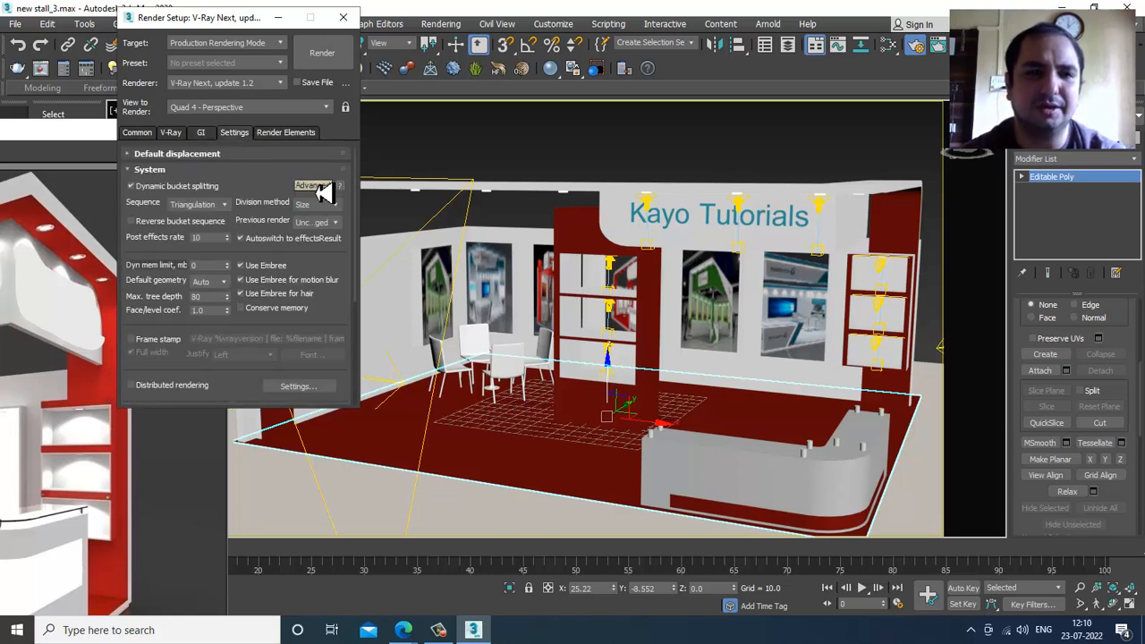
{"action": "left_click_drag", "start_coordinate": [253, 327], "coordinate": [304, 362]}
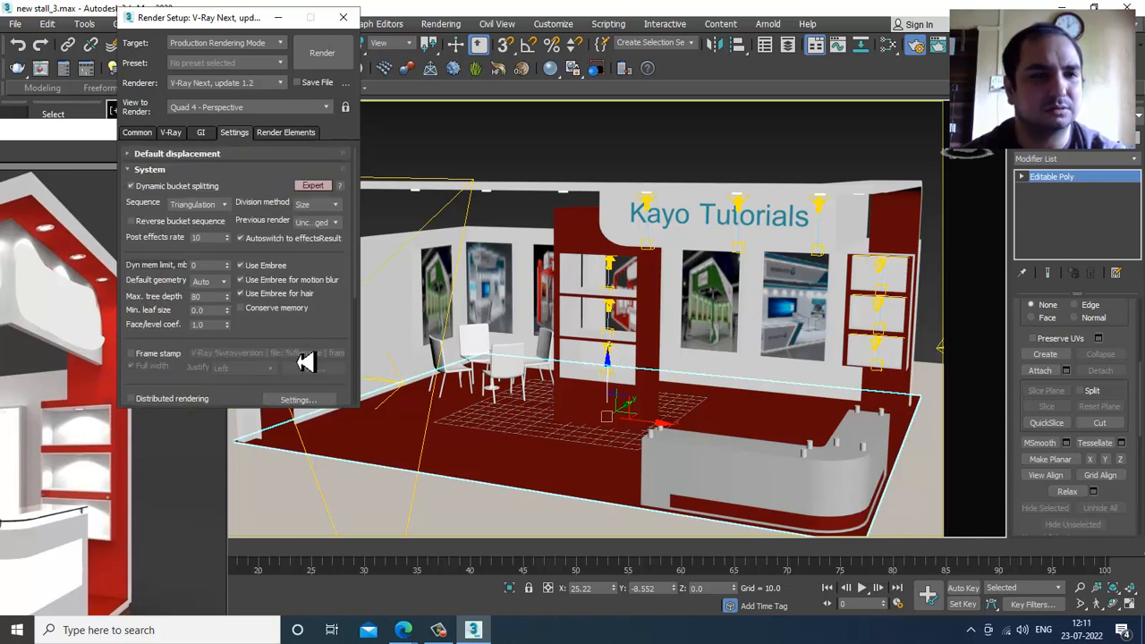
{"action": "double_click", "coordinate": [204, 266]}
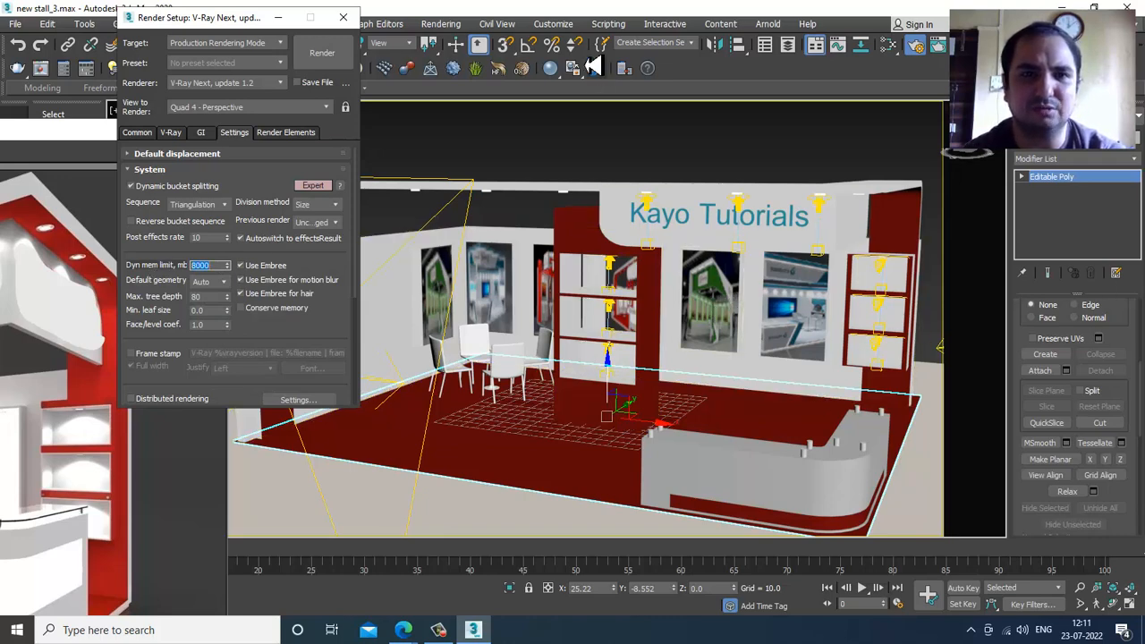
Minimize the render setup, reframe the whole stall in the perspective view and start a test render
{"action": "left_click", "coordinate": [278, 18]}
{"action": "scroll", "coordinate": [462, 272], "scroll_direction": "up", "scroll_amount": 5}
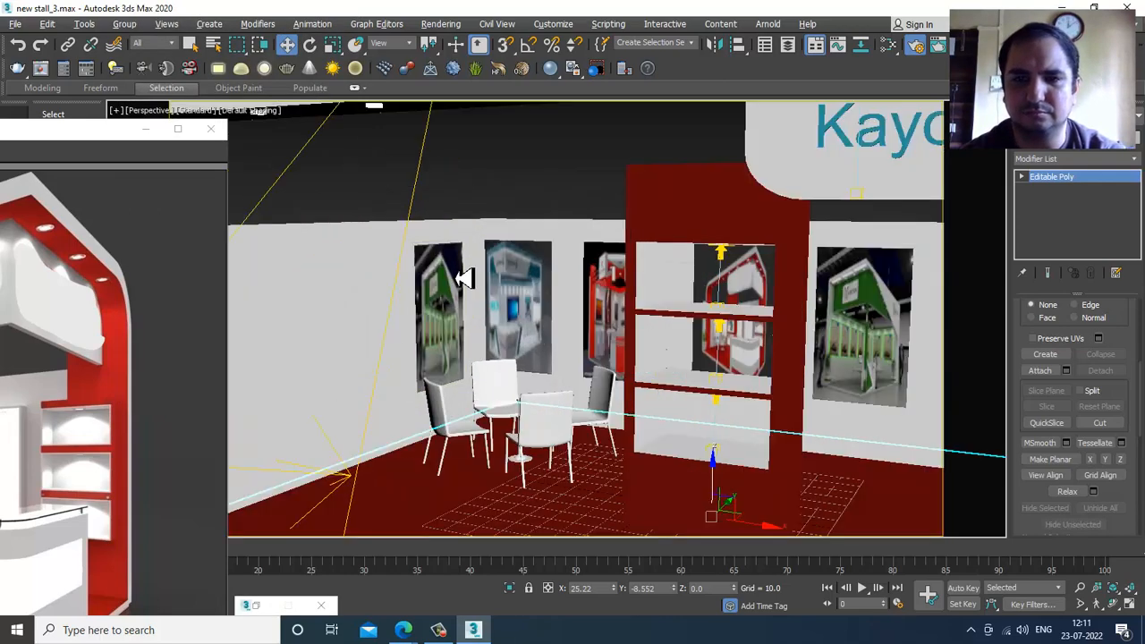
{"action": "scroll", "coordinate": [461, 277], "scroll_direction": "down", "scroll_amount": 5}
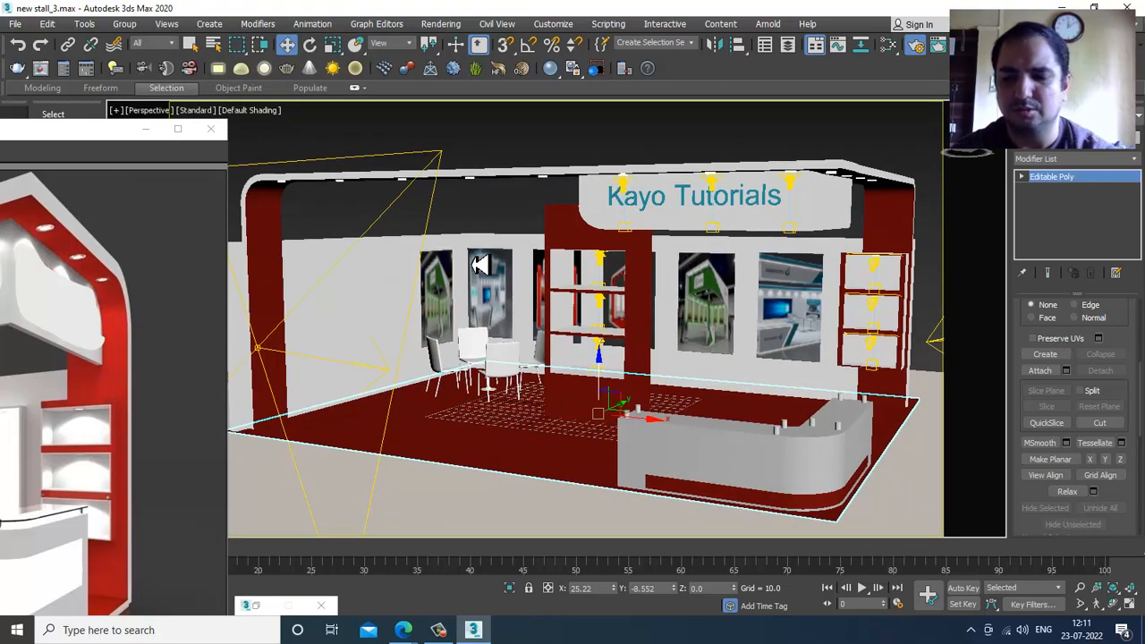
{"action": "key", "text": "Up"}
{"action": "key", "text": "Right"}
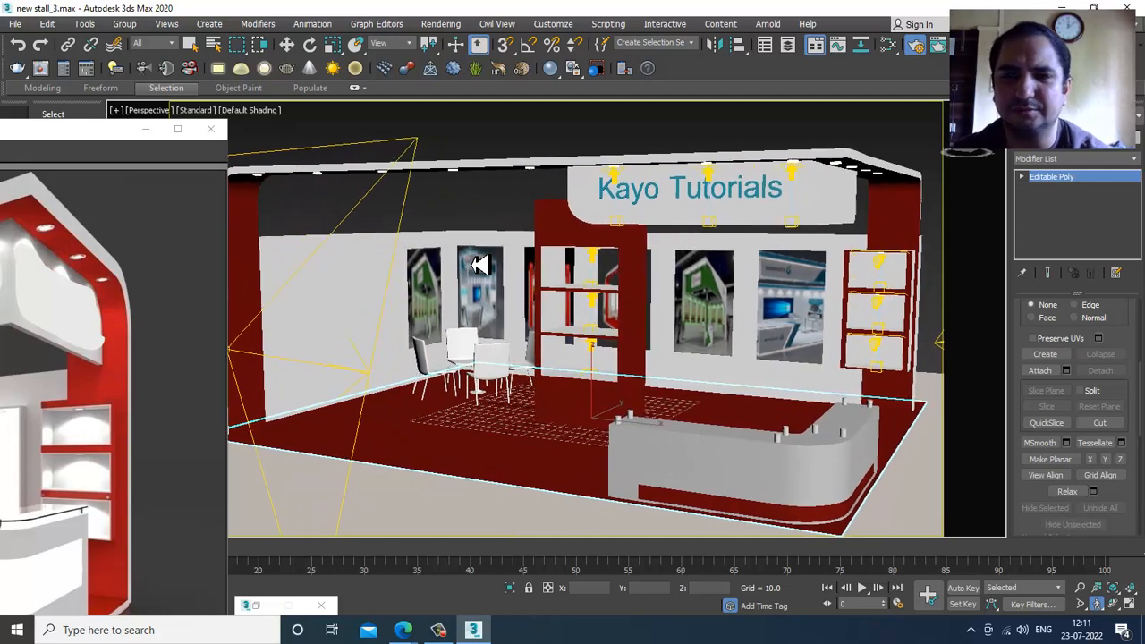
{"action": "left_click", "coordinate": [442, 24]}
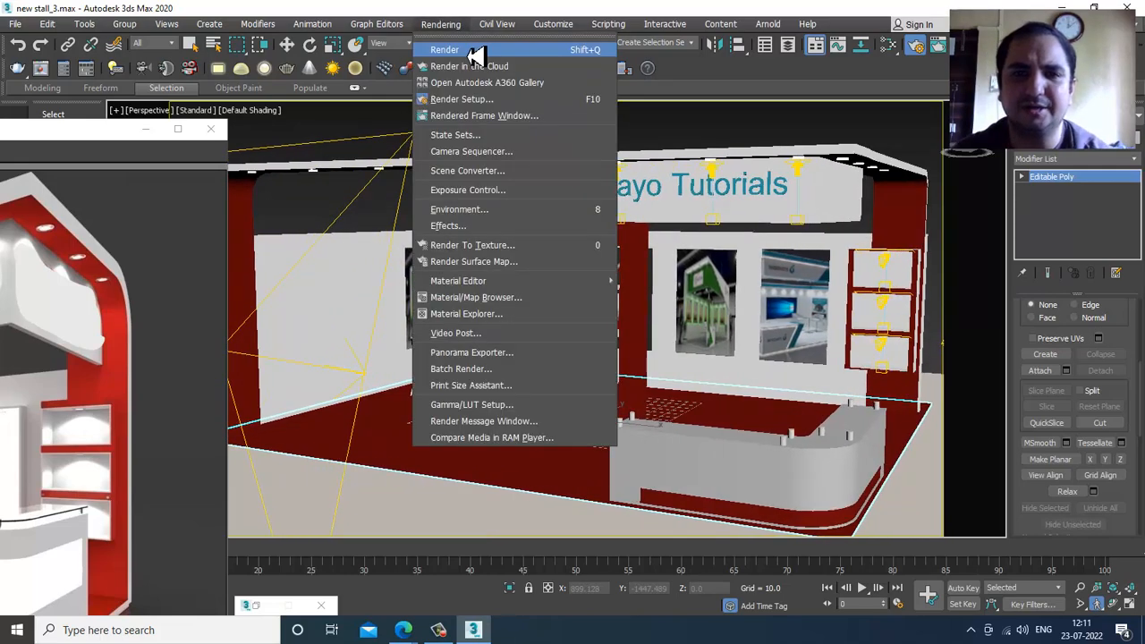
{"action": "left_click", "coordinate": [447, 50]}
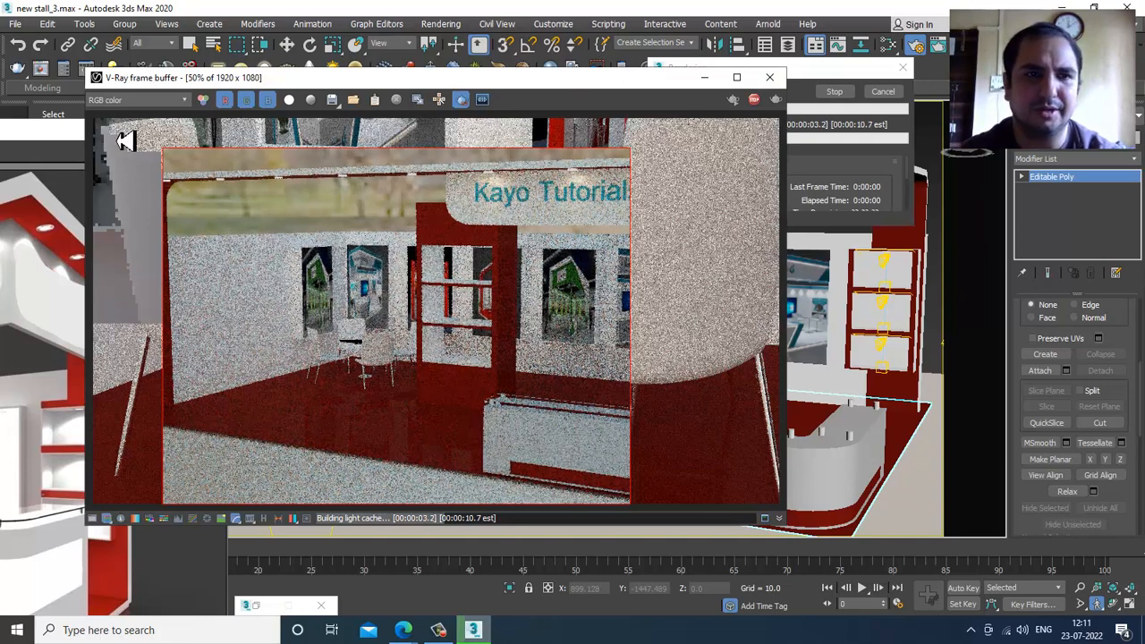
Stop the test render, close the V-Ray frame buffer and minimize the reference image window
{"action": "key", "text": "Escape"}
{"action": "left_click", "coordinate": [778, 106]}
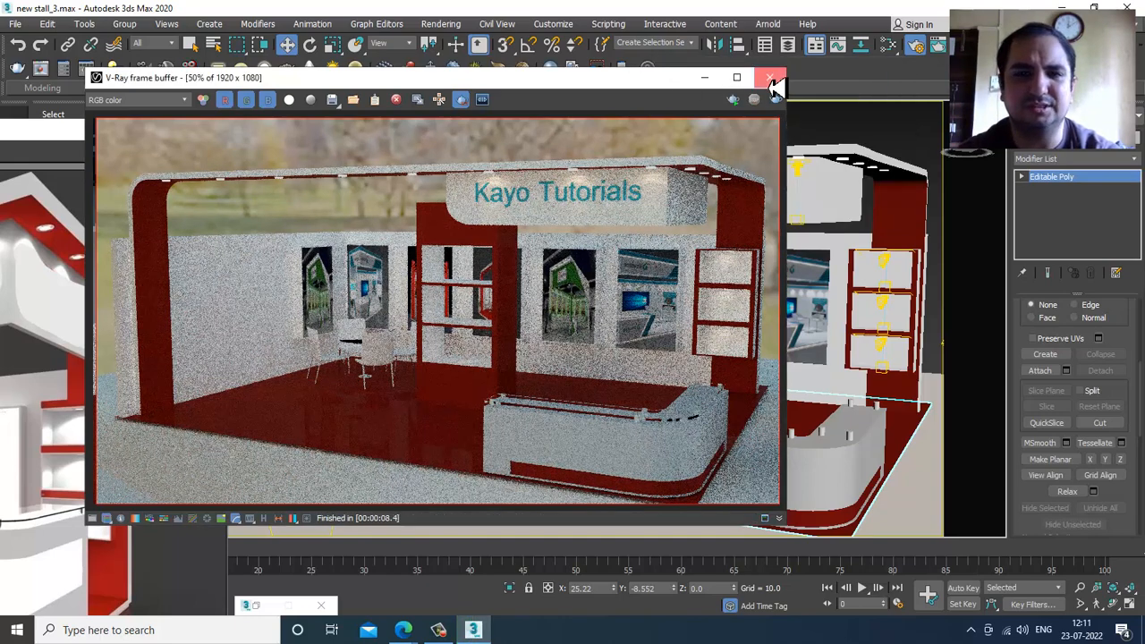
{"action": "left_click", "coordinate": [769, 77]}
{"action": "left_click", "coordinate": [145, 129]}
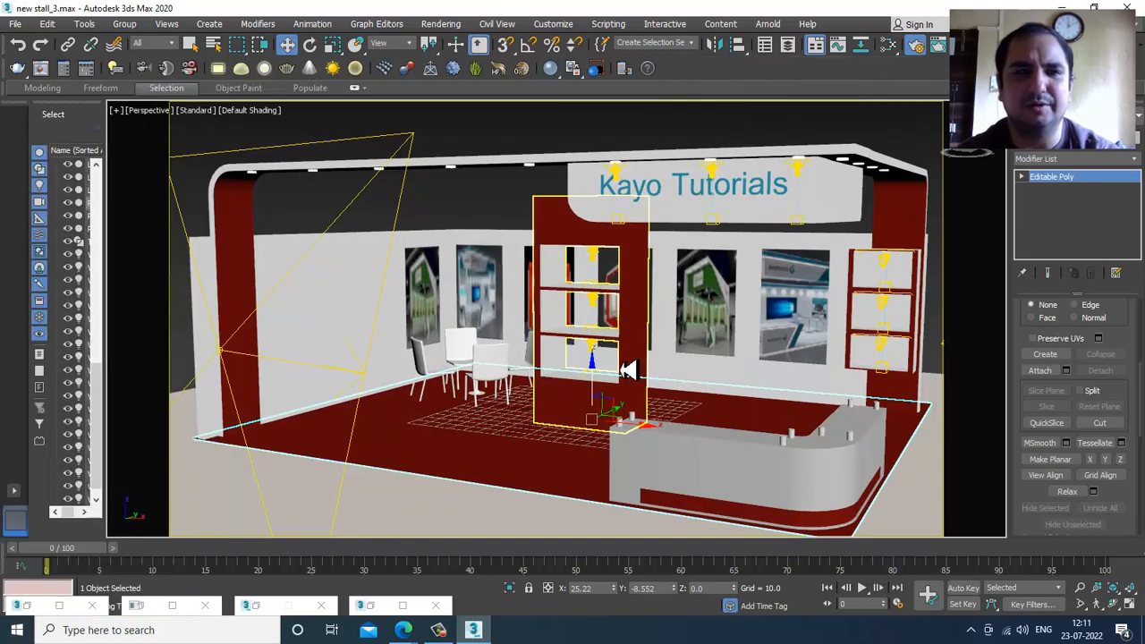
Move the perspective view closer to the stall, looking slightly up at the canopy, and create a physical camera from this view
{"action": "middle_click_drag", "start_coordinate": [637, 386], "coordinate": [644, 377], "text": "alt"}
{"action": "key", "text": "Up"}
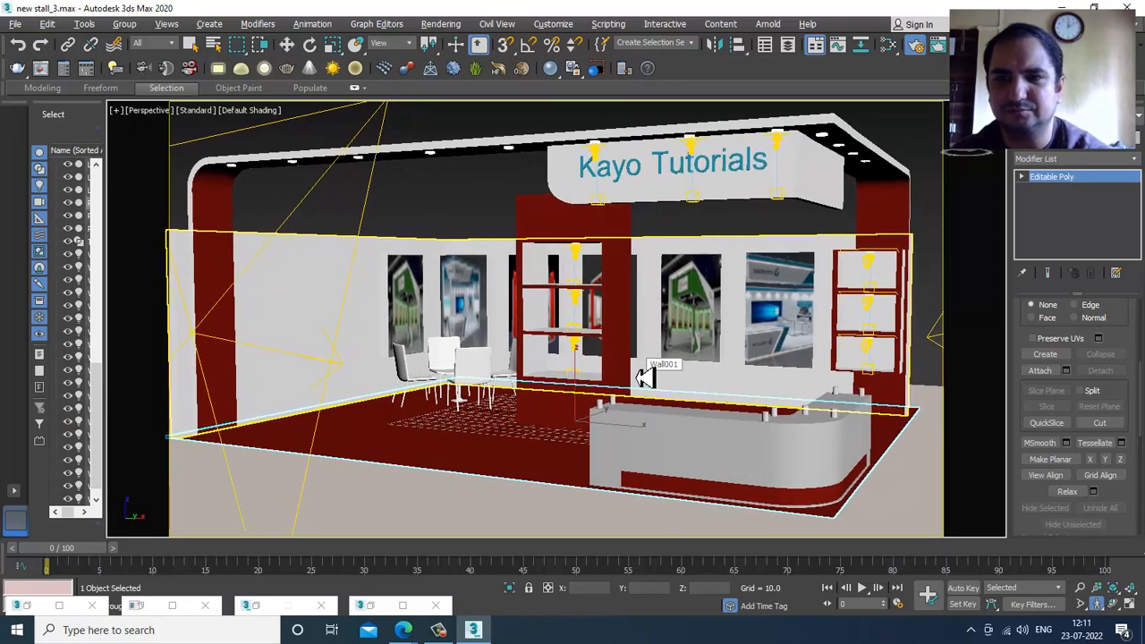
{"action": "key", "text": "Up"}
{"action": "key", "text": "Right"}
{"action": "key", "text": "Up"}
{"action": "key", "text": "Left"}
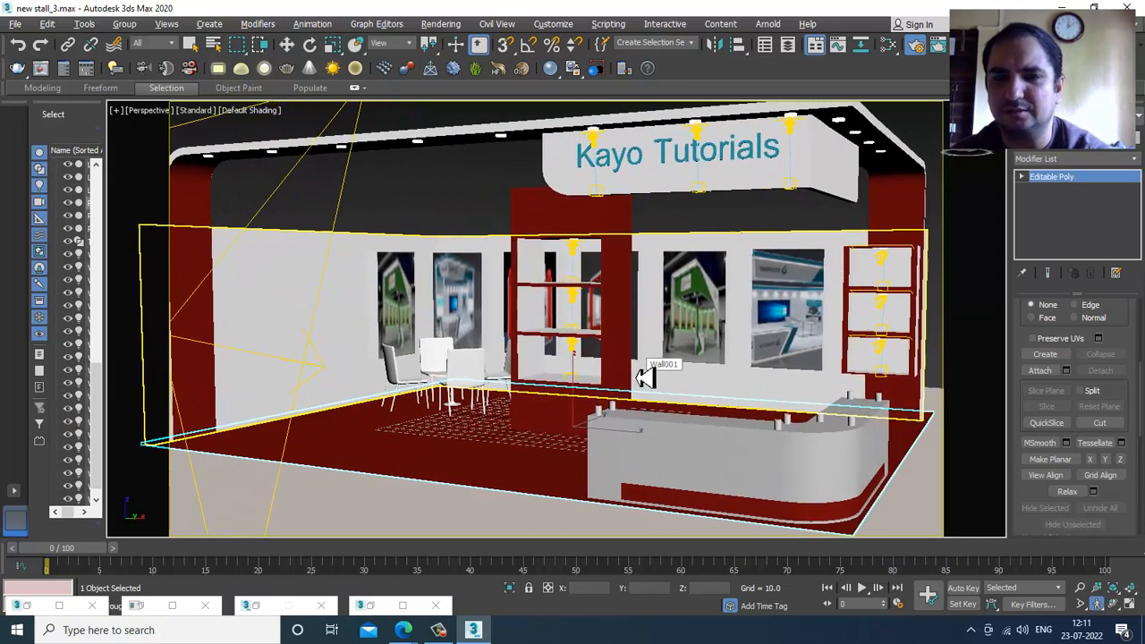
{"action": "key", "text": "shift+Up"}
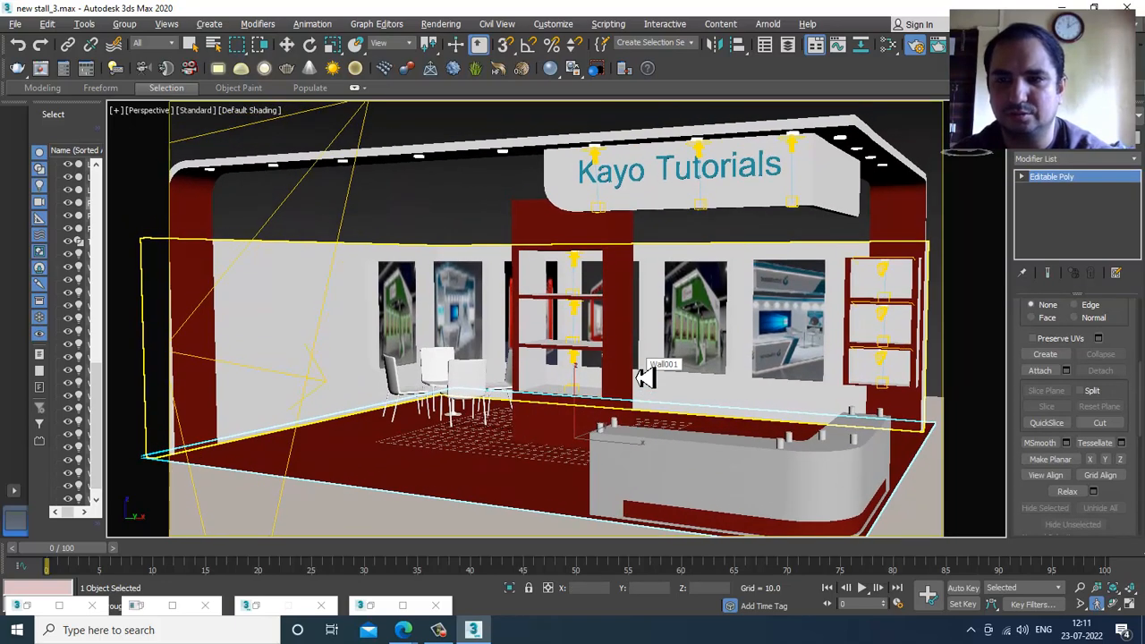
{"action": "key", "text": "Left"}
{"action": "key", "text": "Up"}
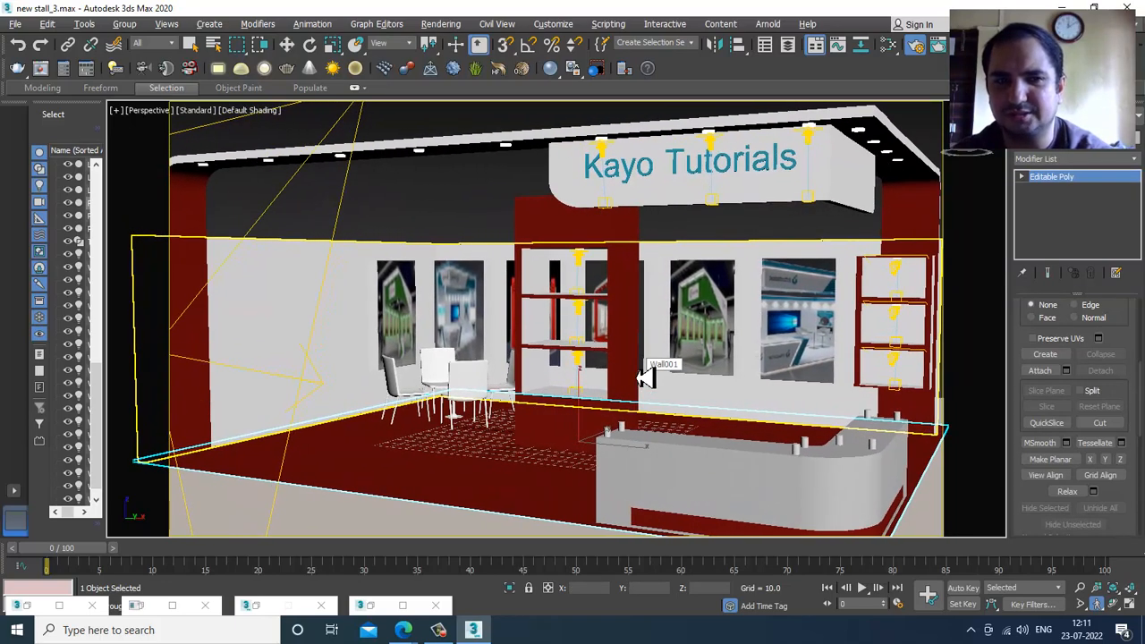
{"action": "key", "text": "Left"}
{"action": "key", "text": "Left"}
{"action": "key", "text": "Down"}
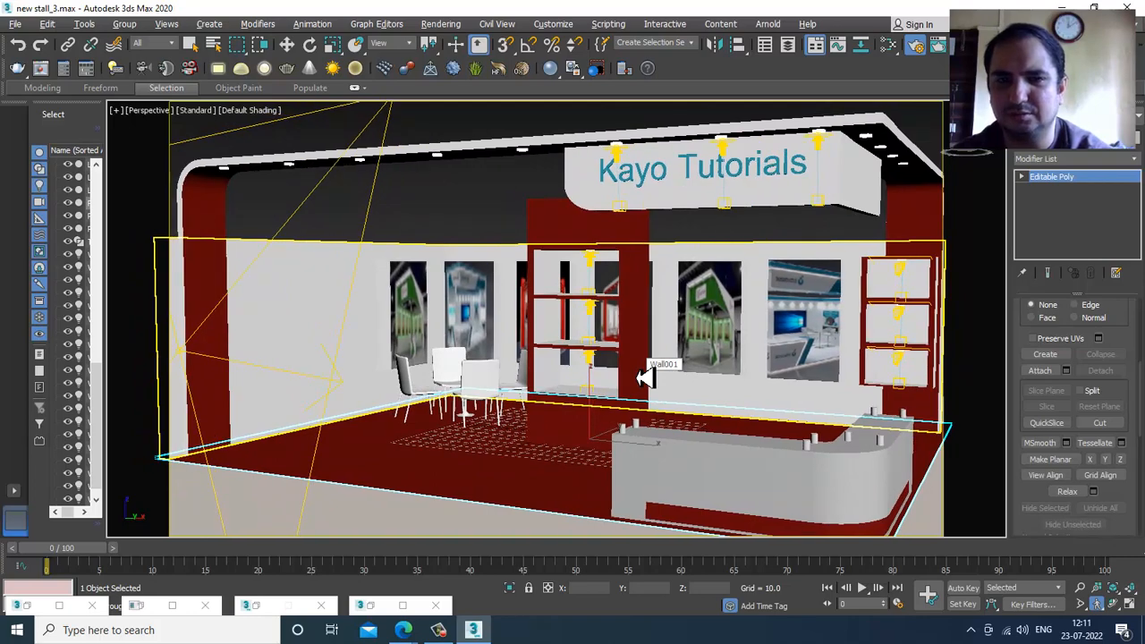
{"action": "key", "text": "Left"}
{"action": "key", "text": "shift+Down"}
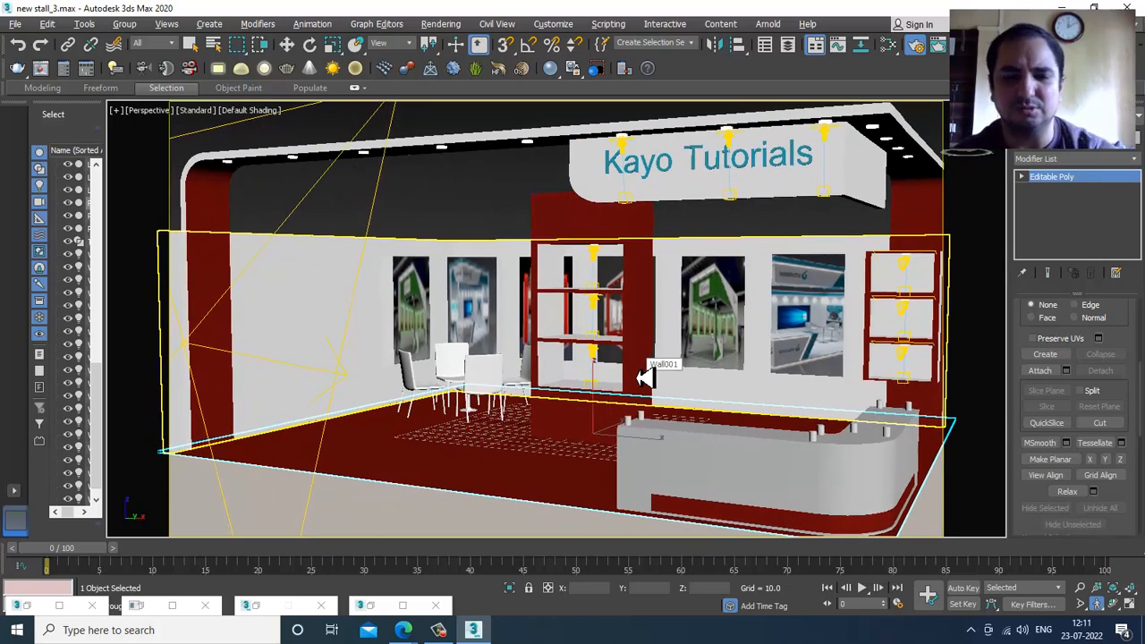
{"action": "key", "text": "ctrl+c"}
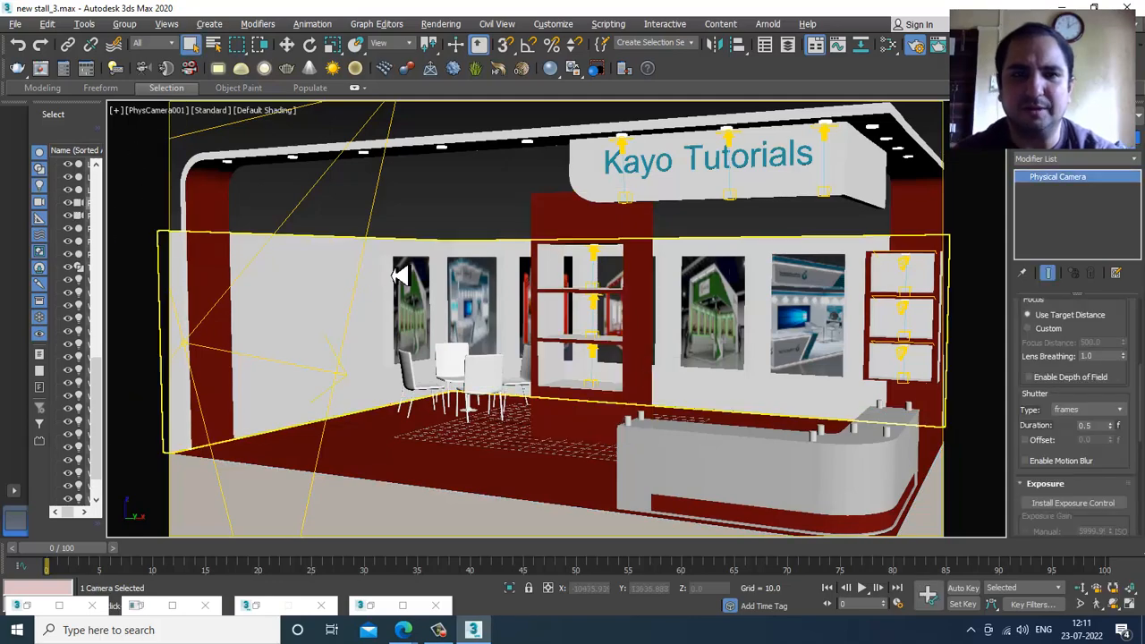
Test-render the stall through the physical camera and close the V-Ray frame buffer
{"action": "left_click", "coordinate": [441, 23]}
{"action": "left_click", "coordinate": [467, 43]}
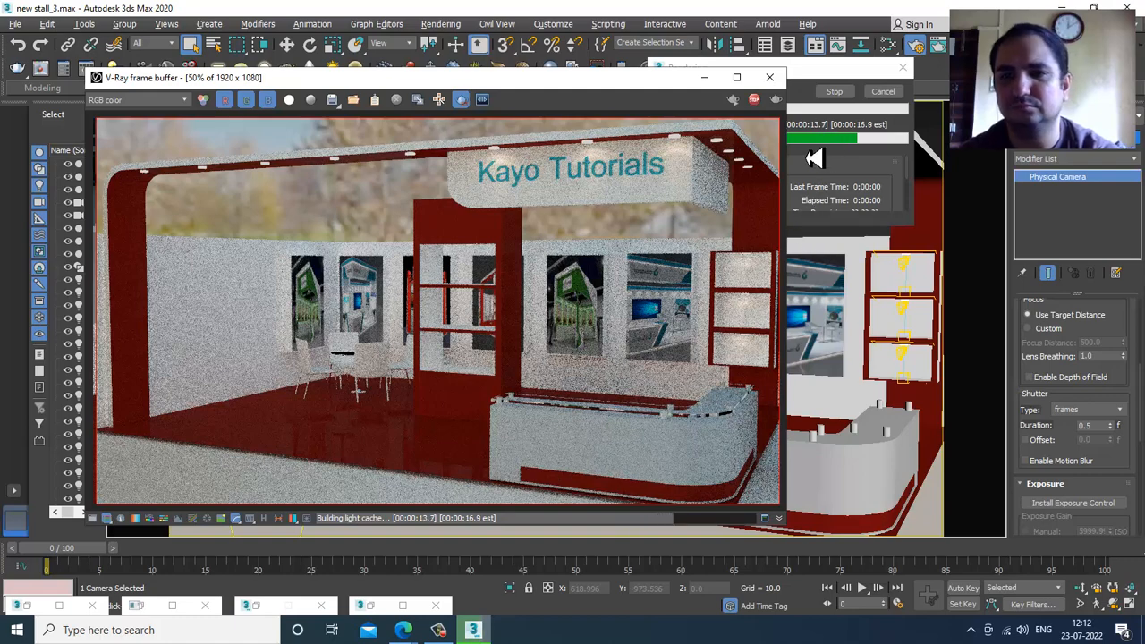
{"action": "left_click", "coordinate": [771, 78]}
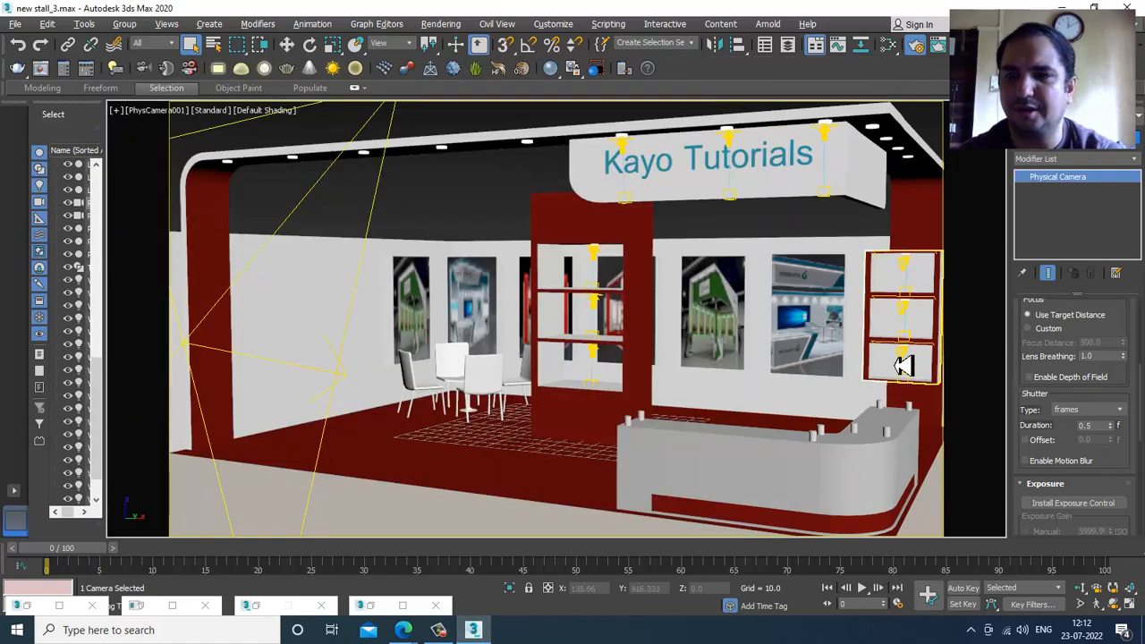
Set the intensity value of each of the three IES lights in the wall-mounted shelf niches to 52
{"action": "left_click", "coordinate": [908, 268]}
{"action": "scroll", "coordinate": [1070, 502], "scroll_direction": "down", "scroll_amount": 1}
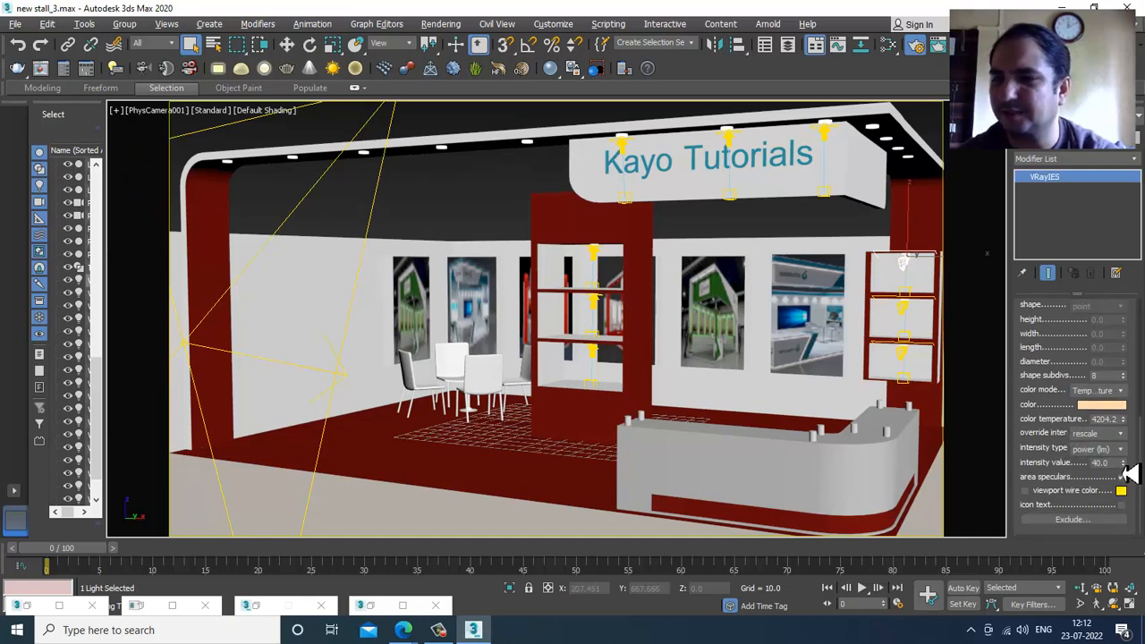
{"action": "left_click_drag", "start_coordinate": [1124, 452], "coordinate": [1125, 448]}
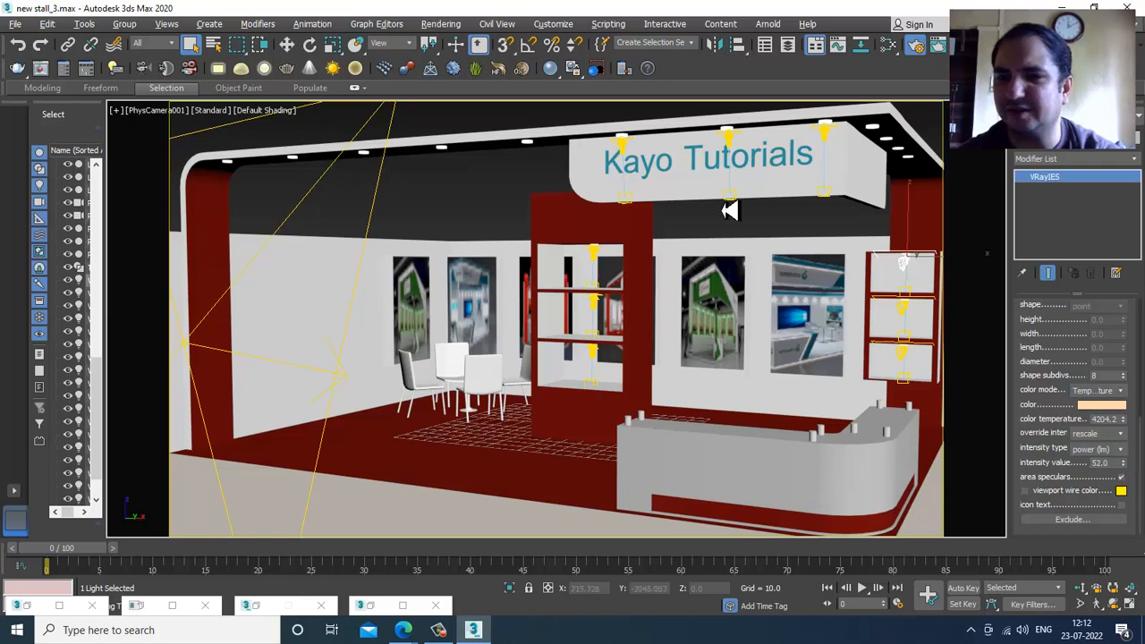
{"action": "left_click", "coordinate": [907, 309]}
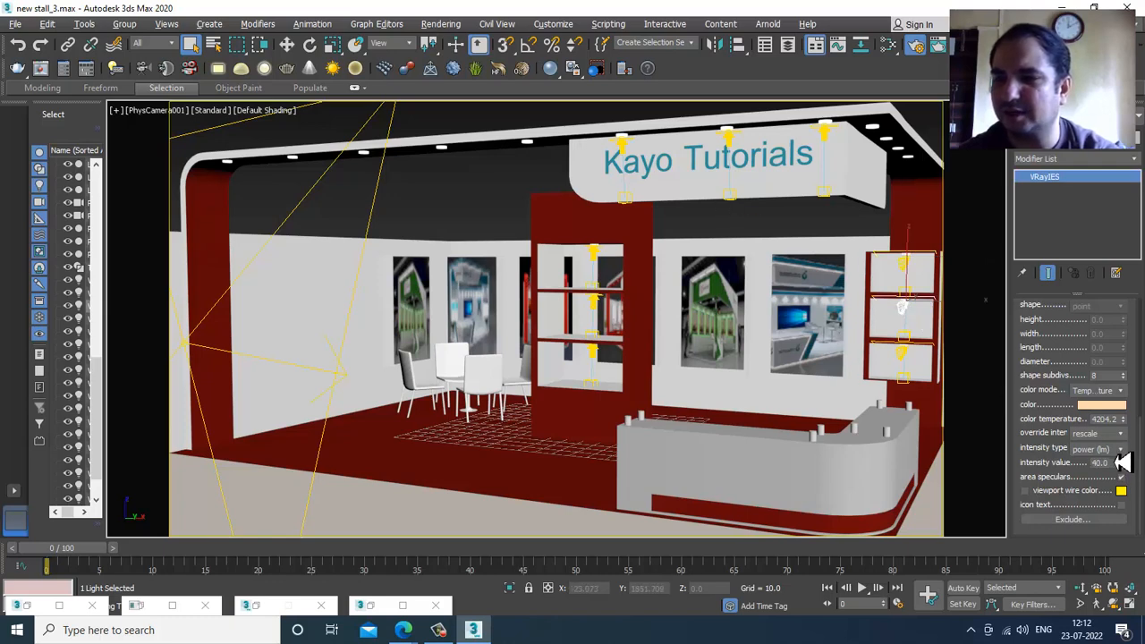
{"action": "double_click", "coordinate": [1102, 463]}
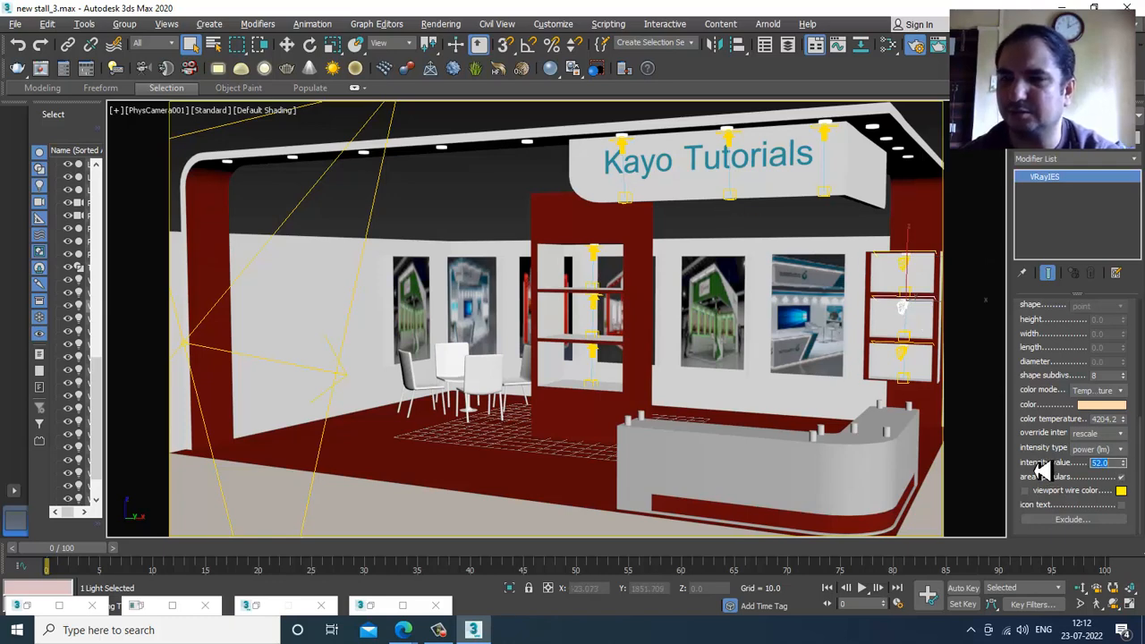
{"action": "left_click", "coordinate": [902, 354]}
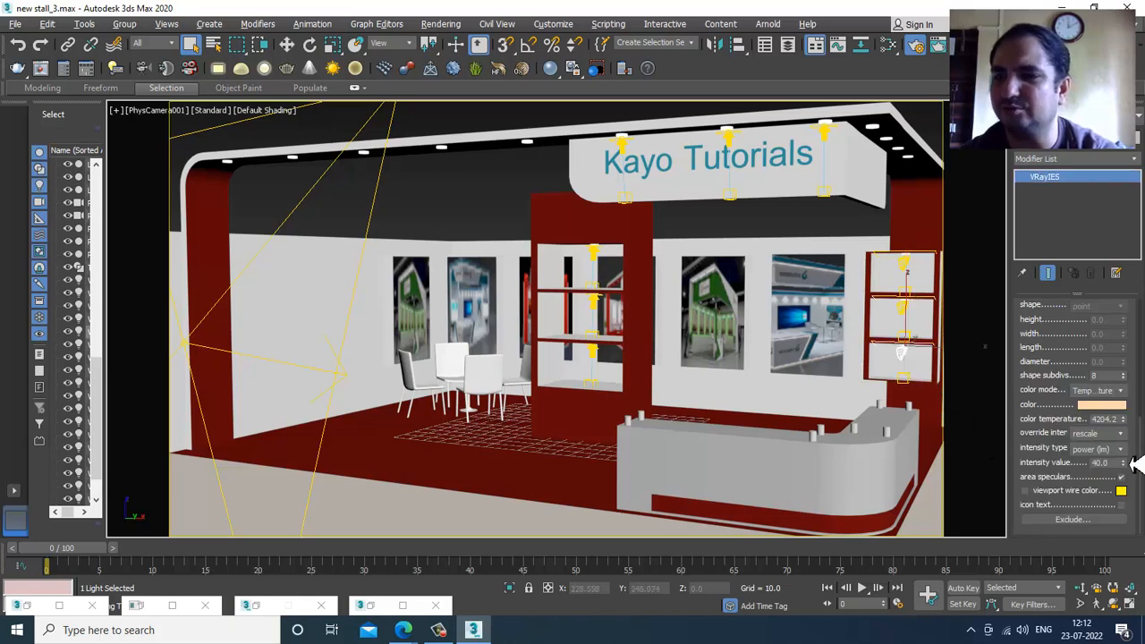
{"action": "double_click", "coordinate": [1102, 463]}
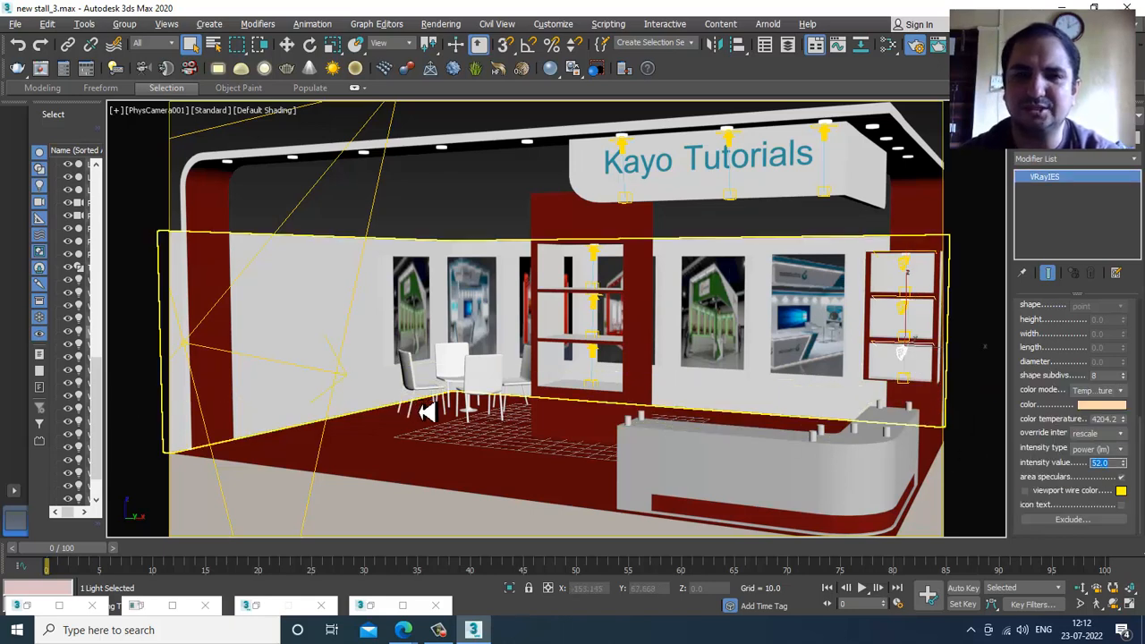
Test-render the camera view, stop the render and close the V-Ray frame buffer
{"action": "left_click", "coordinate": [440, 24]}
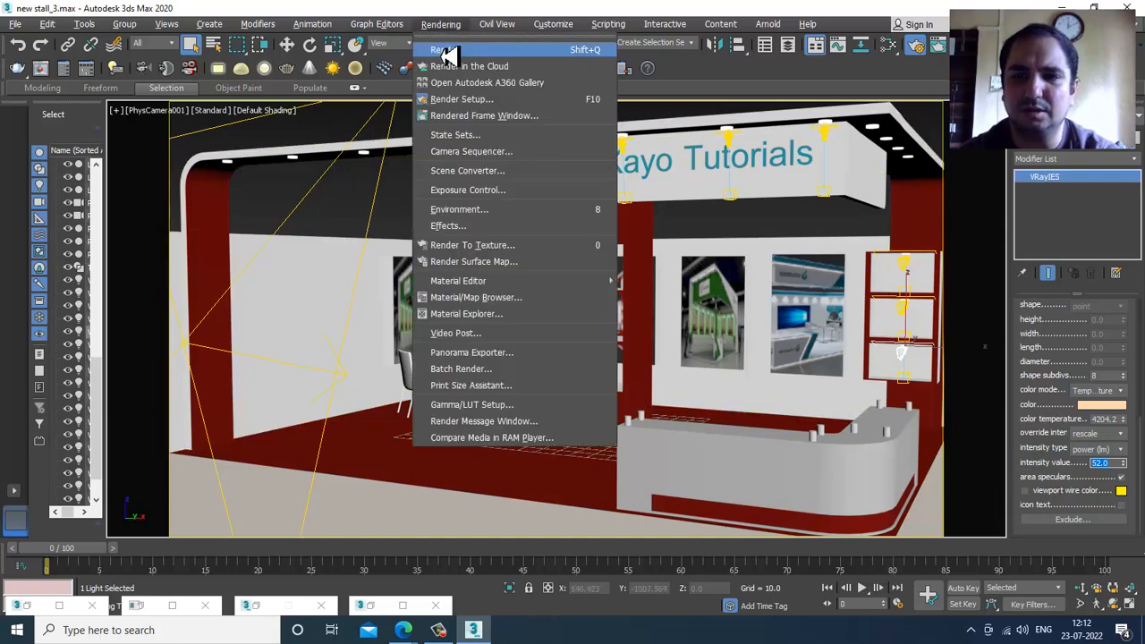
{"action": "left_click", "coordinate": [443, 43]}
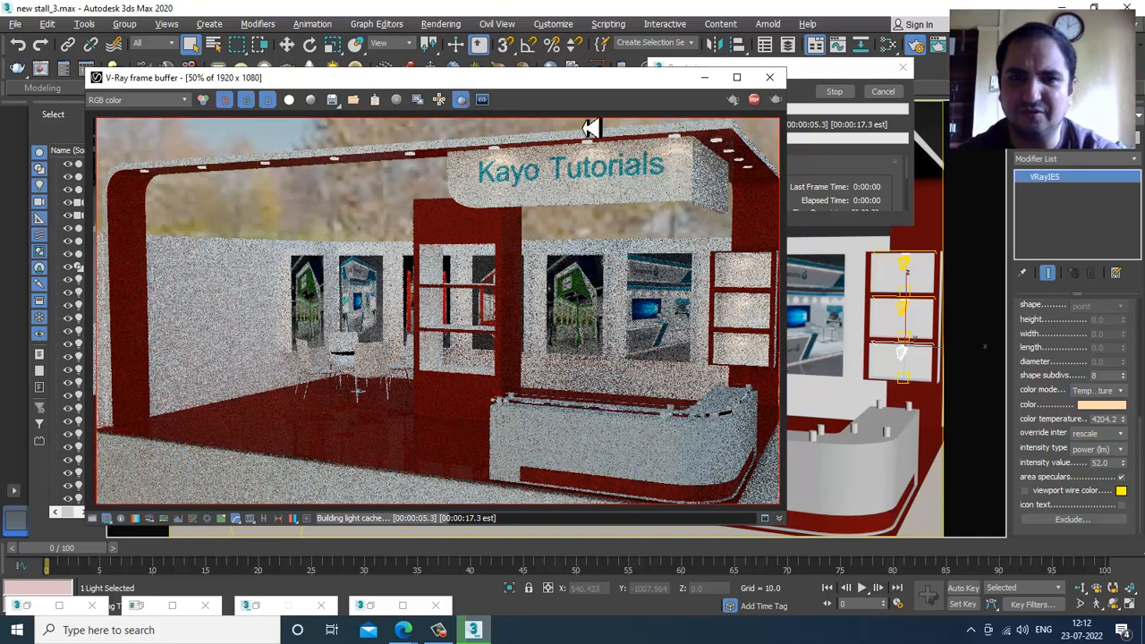
{"action": "key", "text": "Escape"}
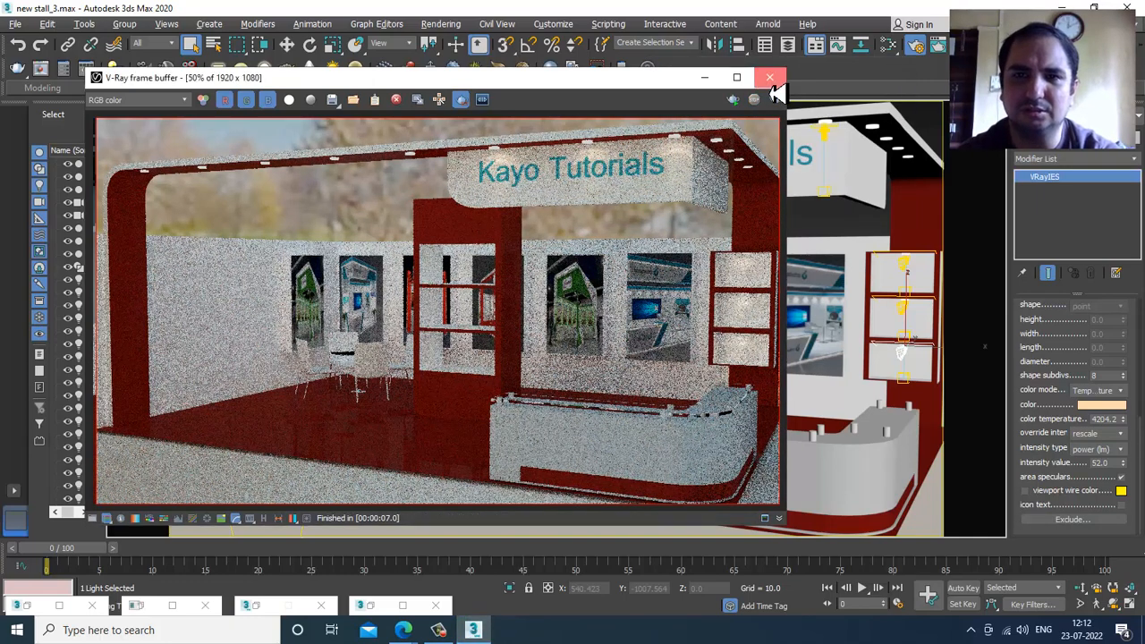
{"action": "left_click", "coordinate": [771, 81]}
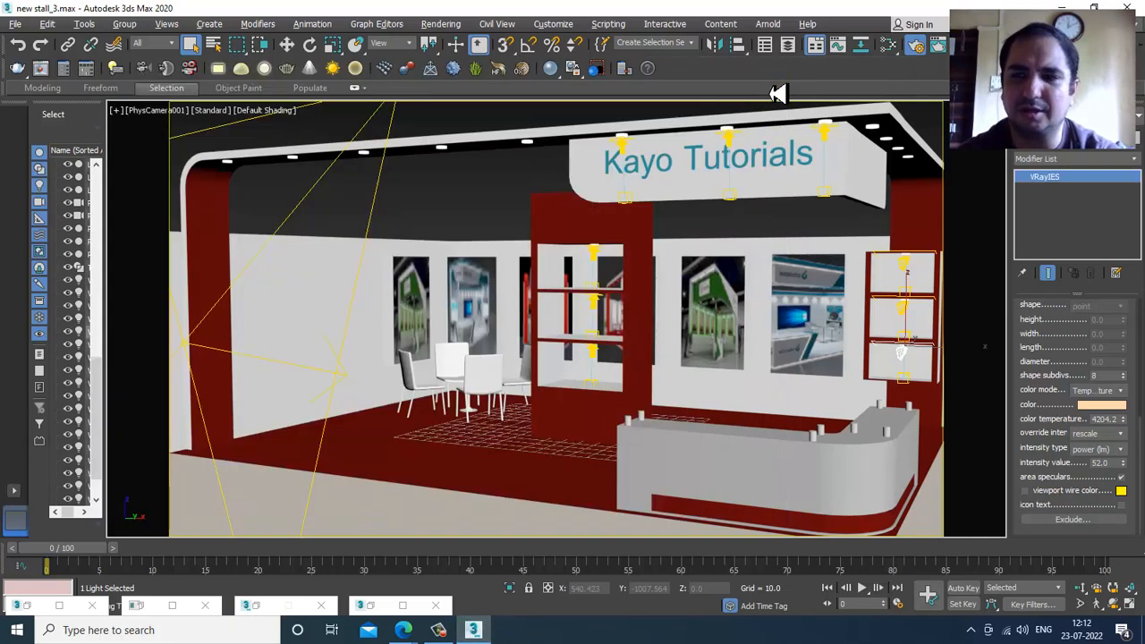
Assign the VRayHDRI environment map from the compact material editor as the texture of the large VRayLight plane
{"action": "left_click", "coordinate": [335, 184]}
{"action": "scroll", "coordinate": [1103, 414], "scroll_direction": "up", "scroll_amount": 5}
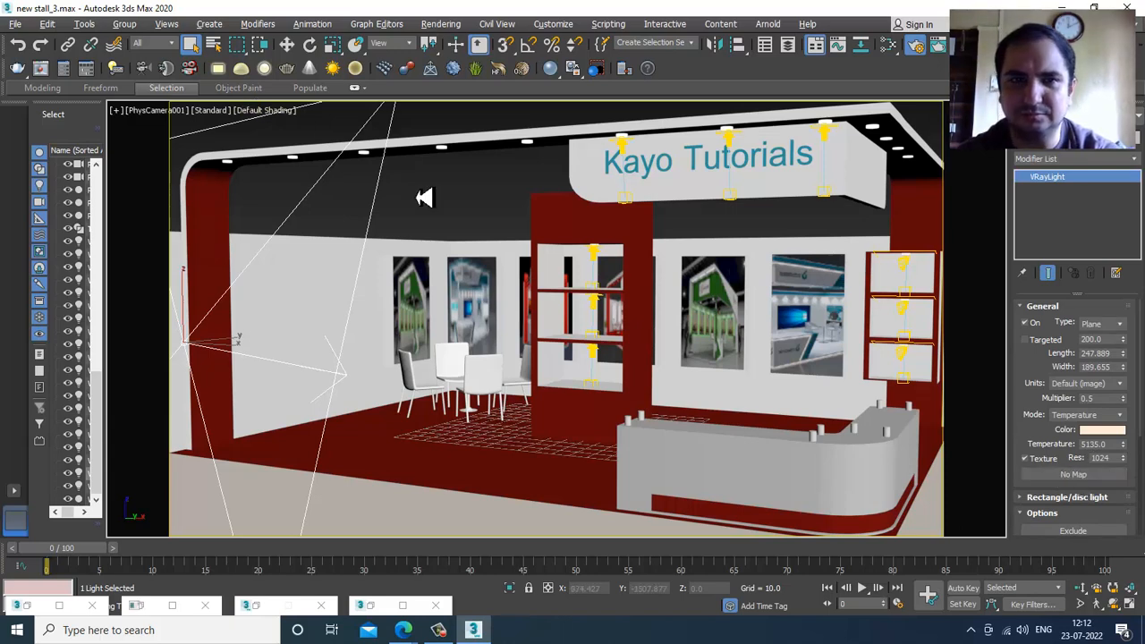
{"action": "key", "text": "m"}
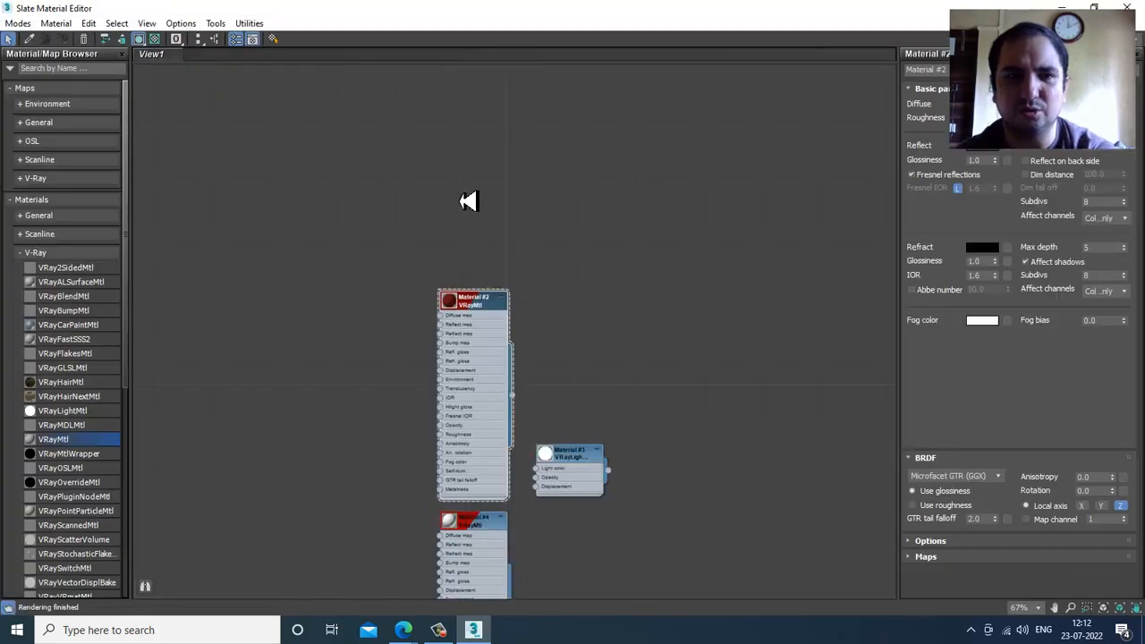
{"action": "left_click", "coordinate": [18, 23]}
{"action": "left_click", "coordinate": [54, 36]}
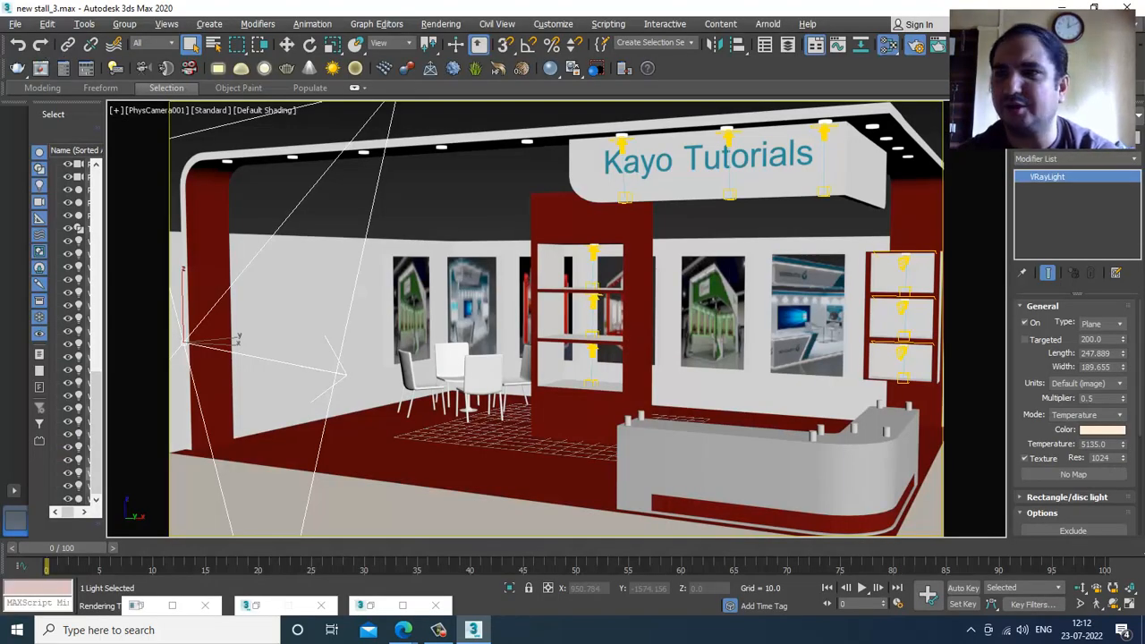
{"action": "mouse_move", "coordinate": [178, 145]}
{"action": "left_mouse_down"}
{"action": "mouse_move", "coordinate": [1051, 479]}
{"action": "mouse_move", "coordinate": [1082, 477]}
{"action": "left_mouse_up"}
{"action": "left_click", "coordinate": [548, 355]}
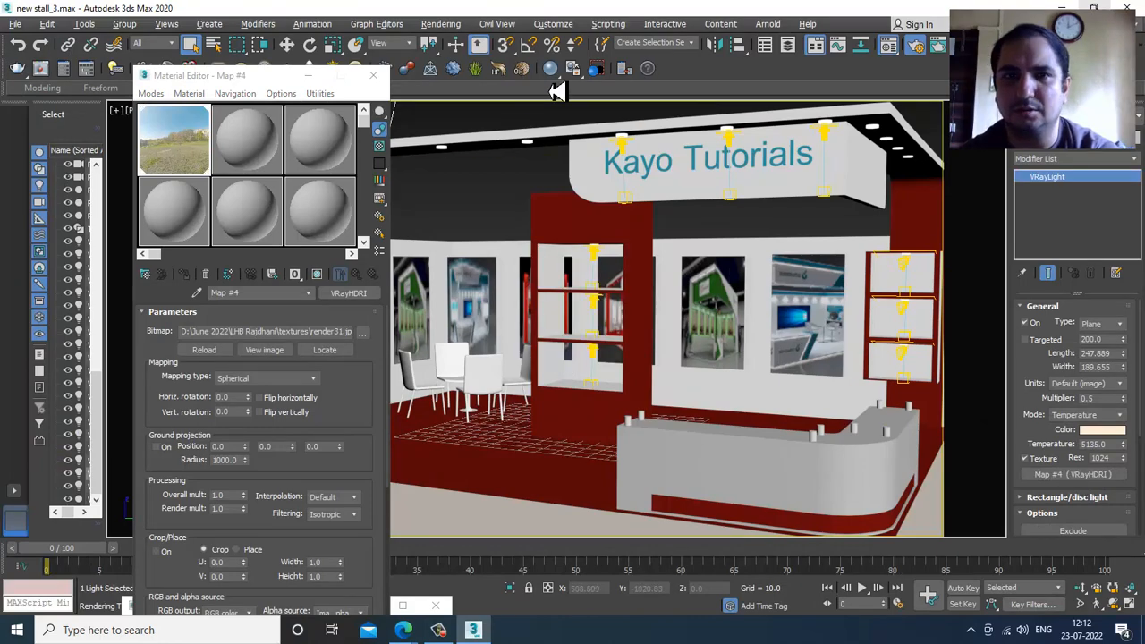
Test-render the camera view, set the plane light's multiplier to 1.0 and render again
{"action": "left_click", "coordinate": [441, 24]}
{"action": "left_click", "coordinate": [458, 42]}
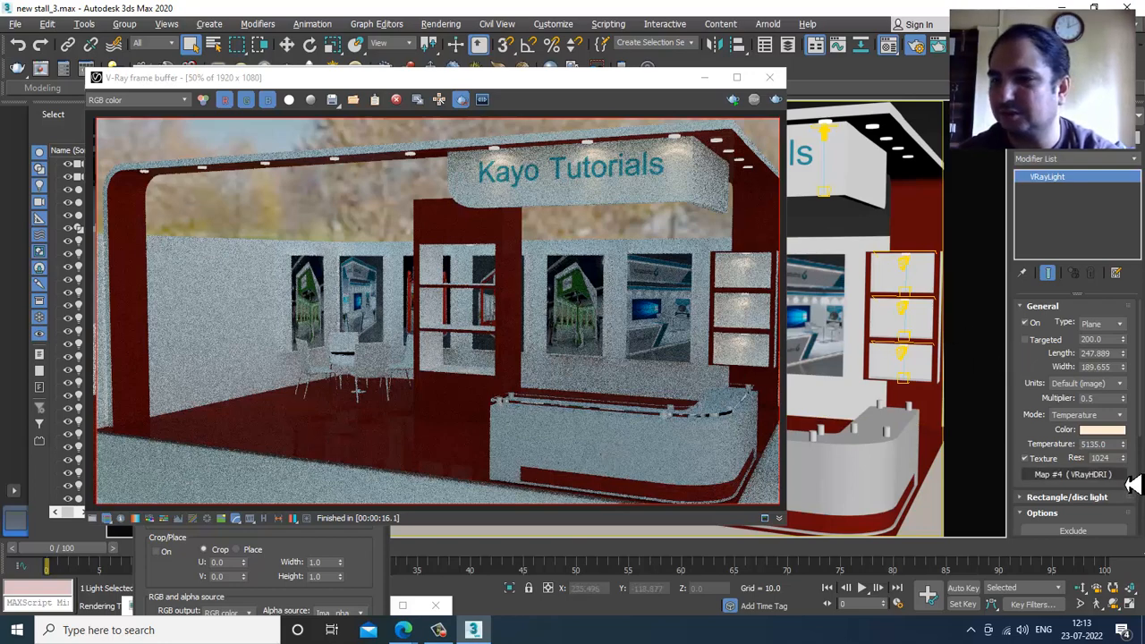
{"action": "double_click", "coordinate": [1098, 398]}
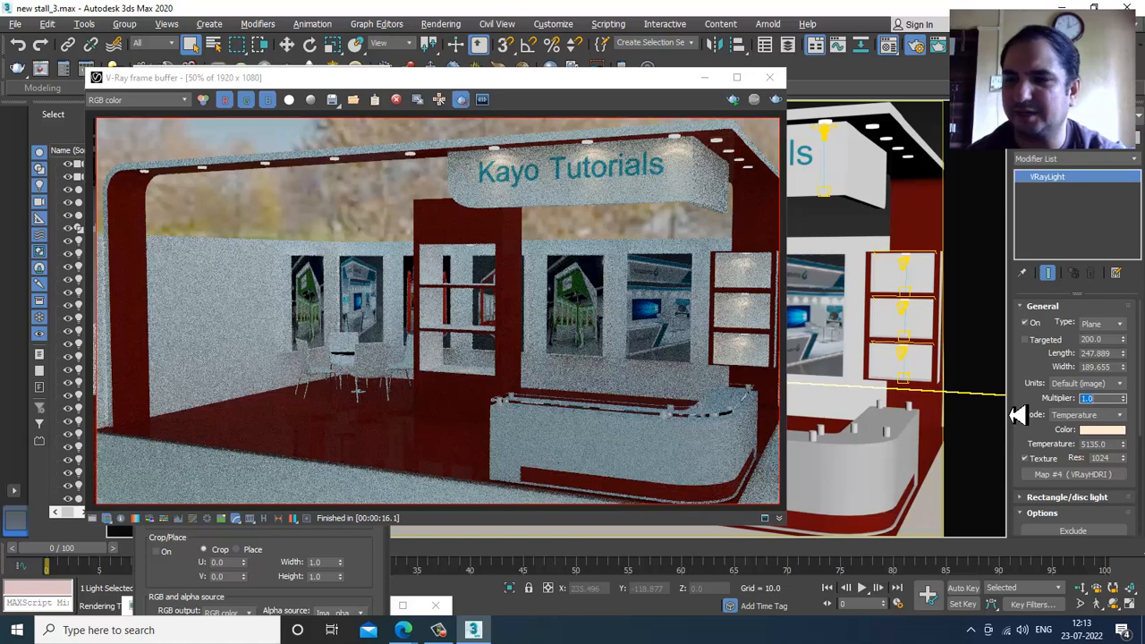
{"action": "left_click", "coordinate": [775, 99]}
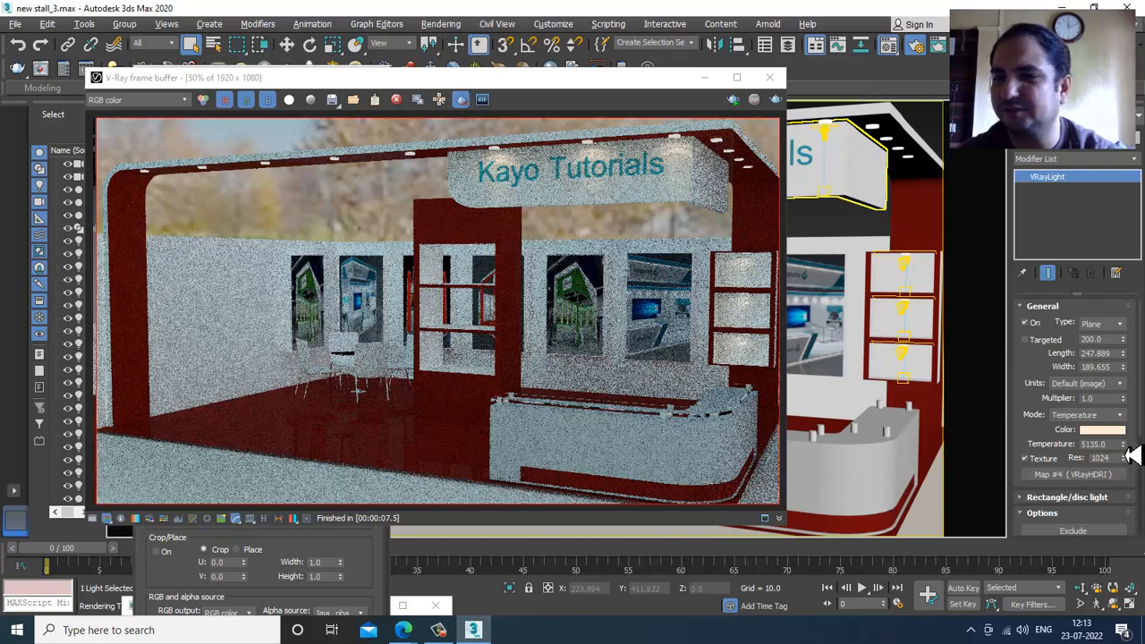
Set the plane light's color temperature to 3389.1 and start a new test render
{"action": "left_click_drag", "start_coordinate": [1124, 444], "coordinate": [1134, 481]}
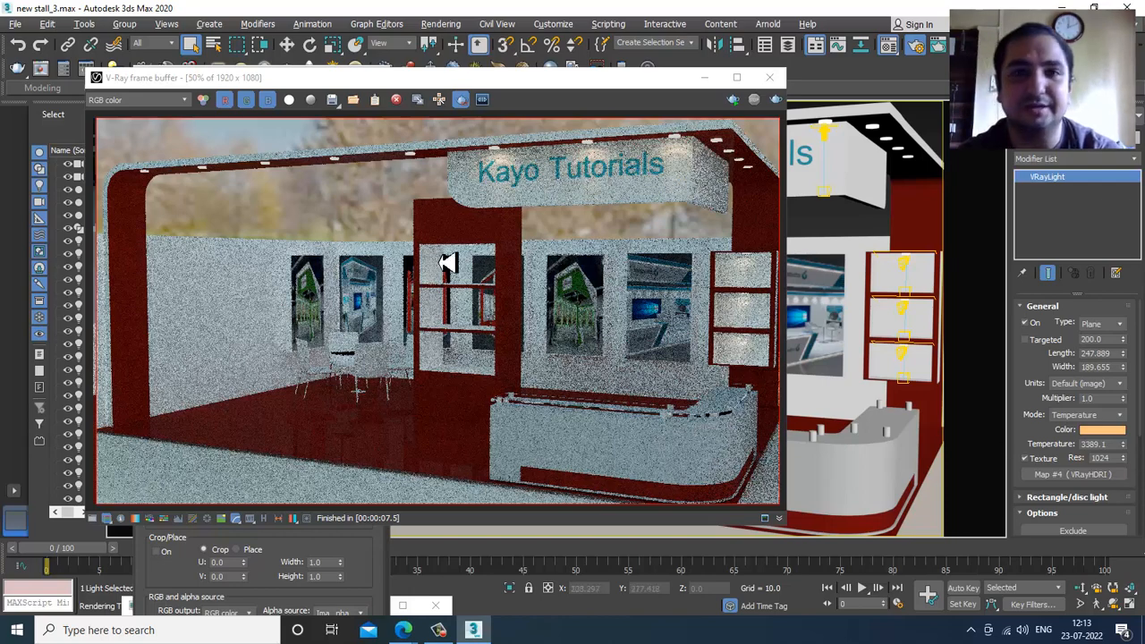
{"action": "left_click", "coordinate": [777, 101]}
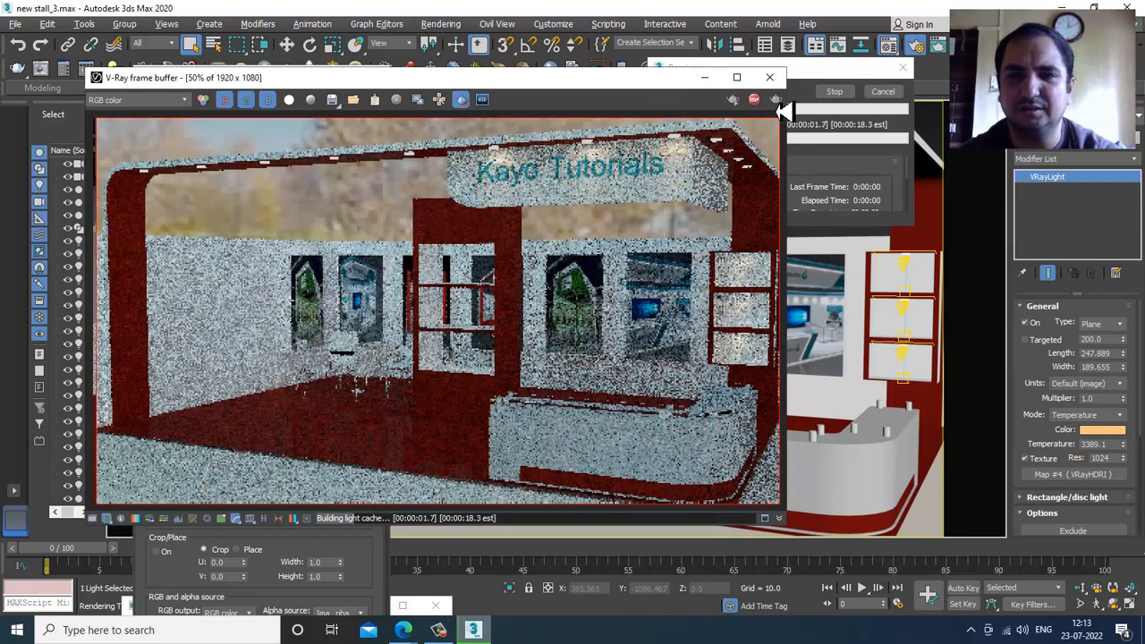
{"action": "left_click", "coordinate": [444, 634]}
{"action": "left_click", "coordinate": [443, 634]}
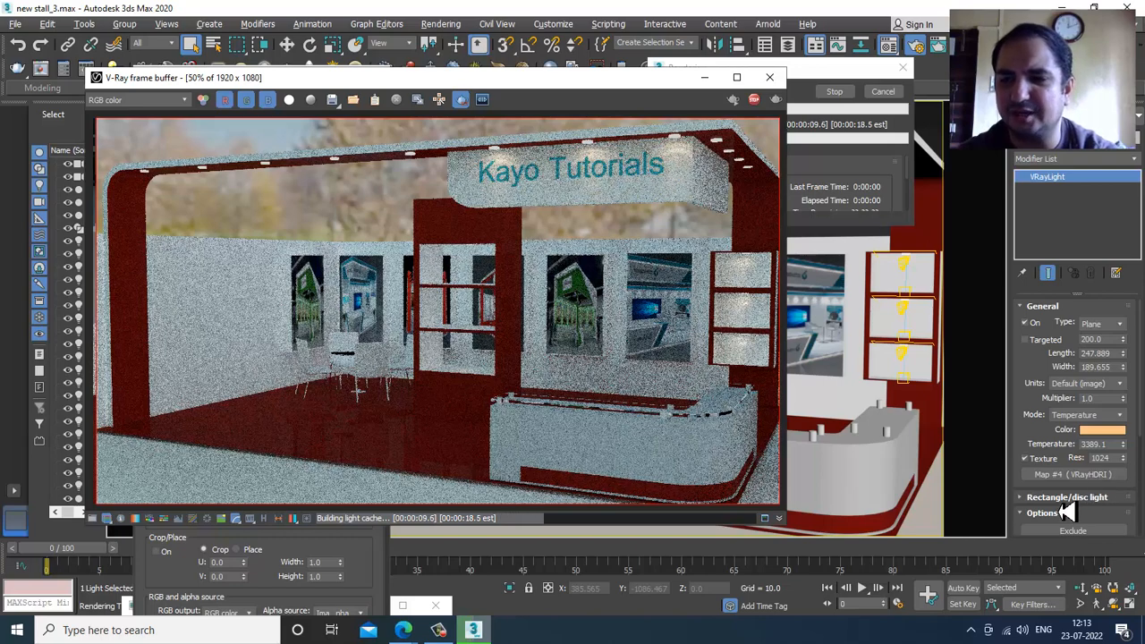
Clear the HDRI texture map from the plane light and test-render the view again
{"action": "right_click", "coordinate": [1080, 476]}
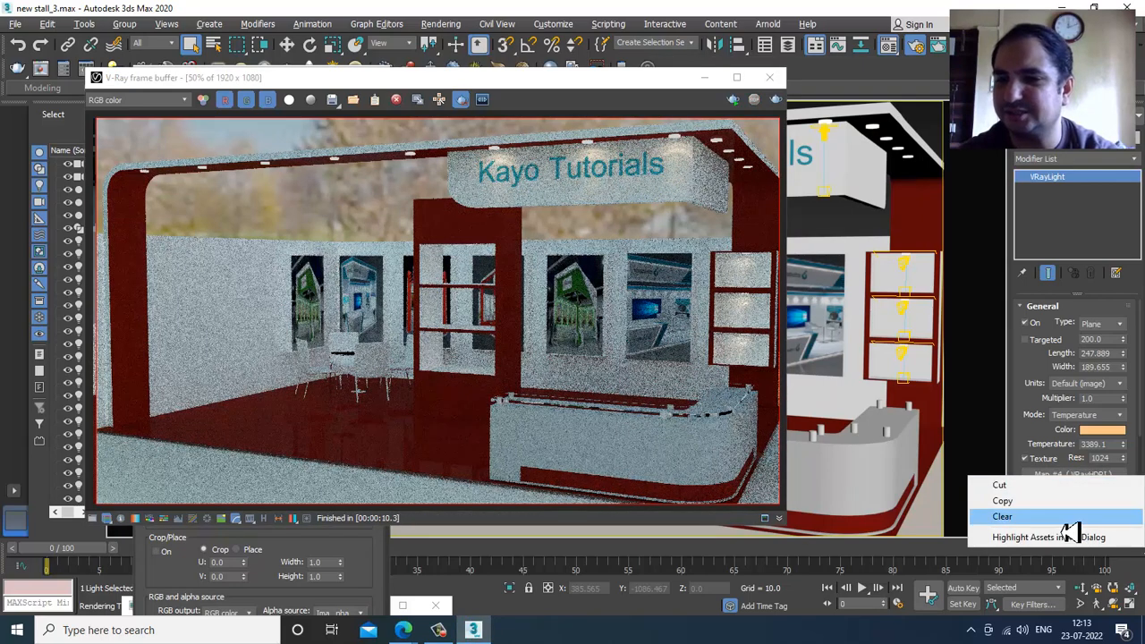
{"action": "left_click", "coordinate": [1002, 517]}
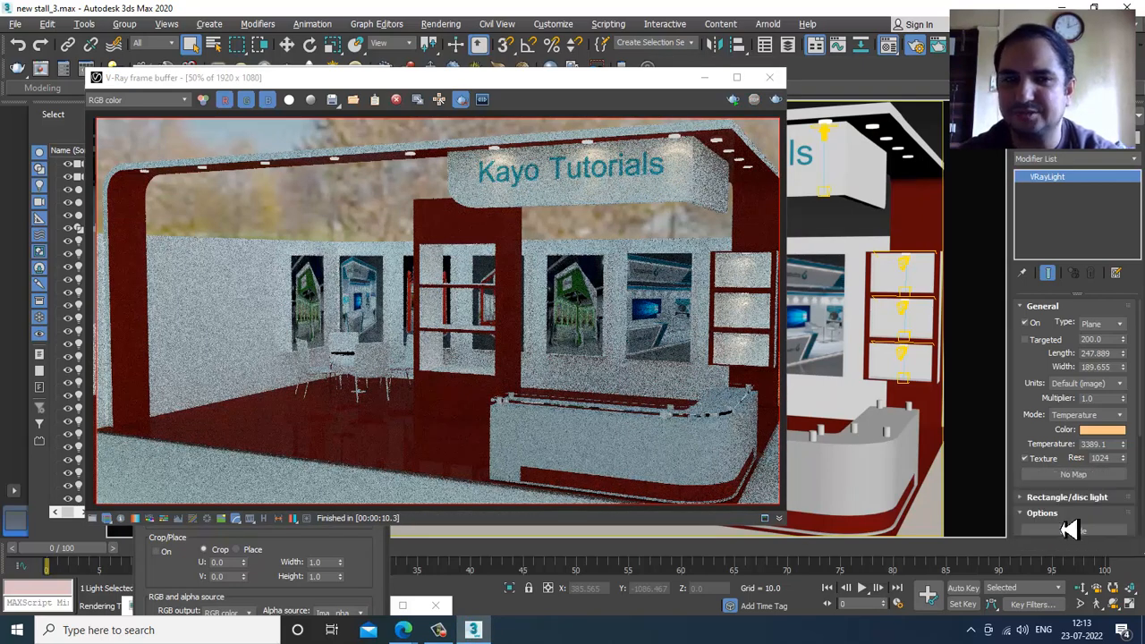
{"action": "left_click", "coordinate": [777, 99]}
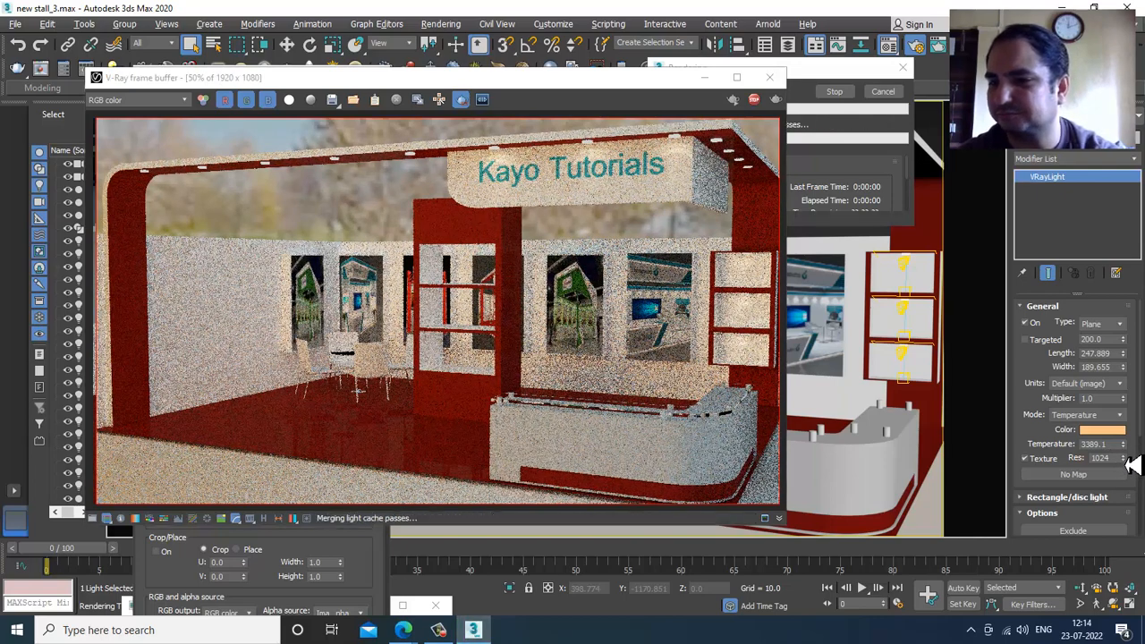
Set the plane light's color temperature to 5456.451 and start another test render
{"action": "left_click_drag", "start_coordinate": [1125, 445], "coordinate": [1133, 433]}
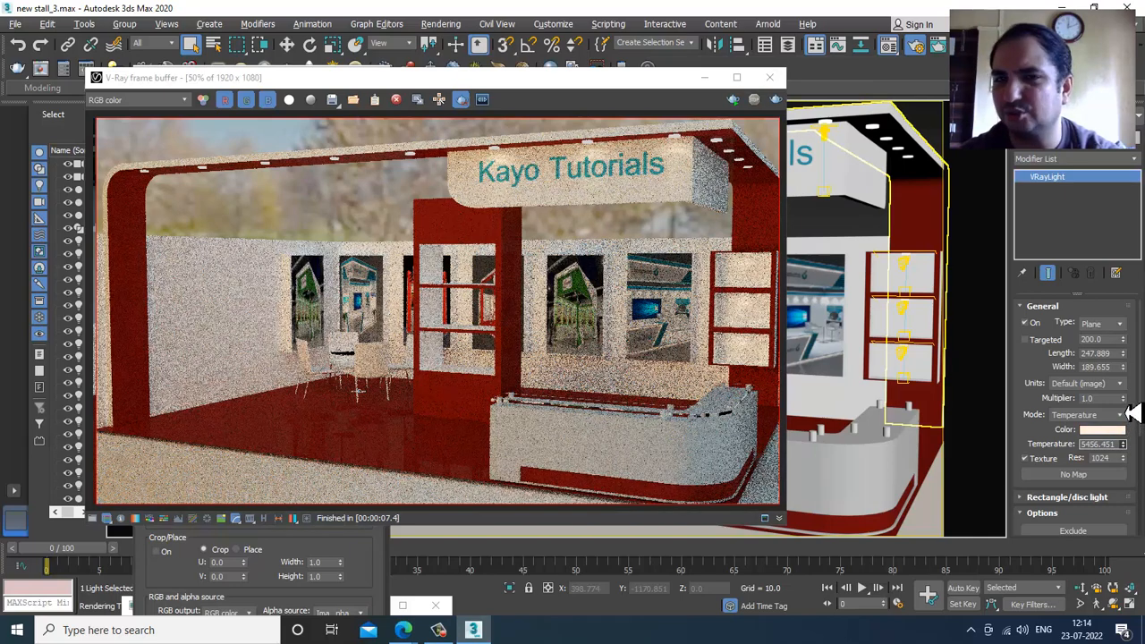
{"action": "left_click", "coordinate": [776, 101]}
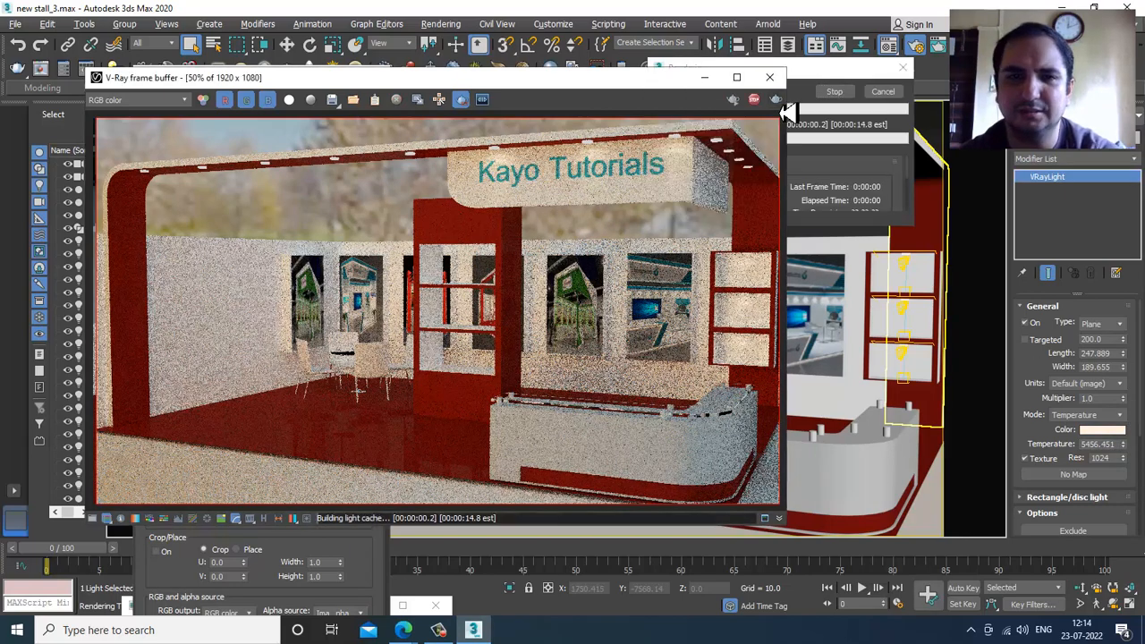